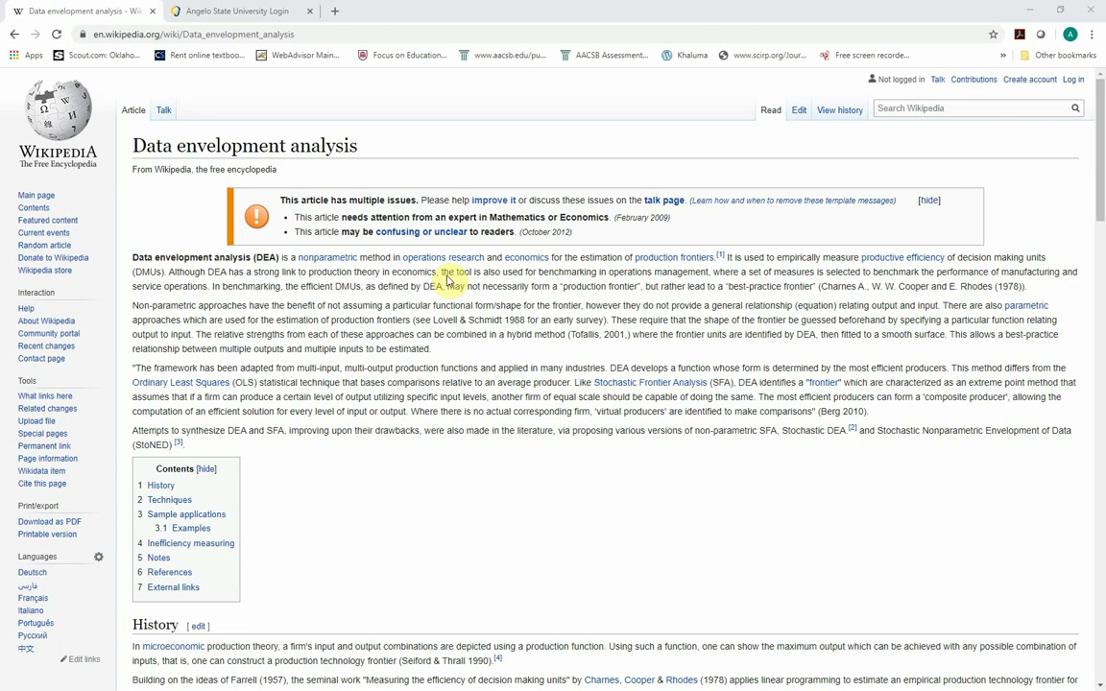
Read the Data envelopment analysis article's introduction on benchmarking and DMUs, and skim its History and Techniques sections.
left_click_drag(457, 272, 709, 275)
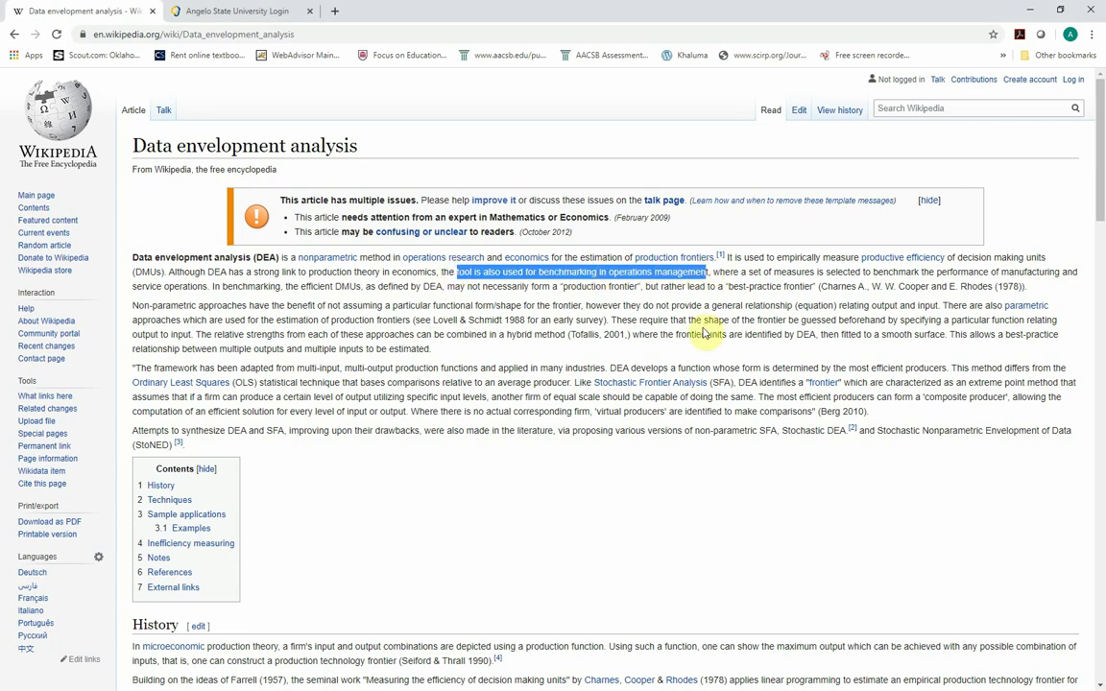
left_click(720, 320)
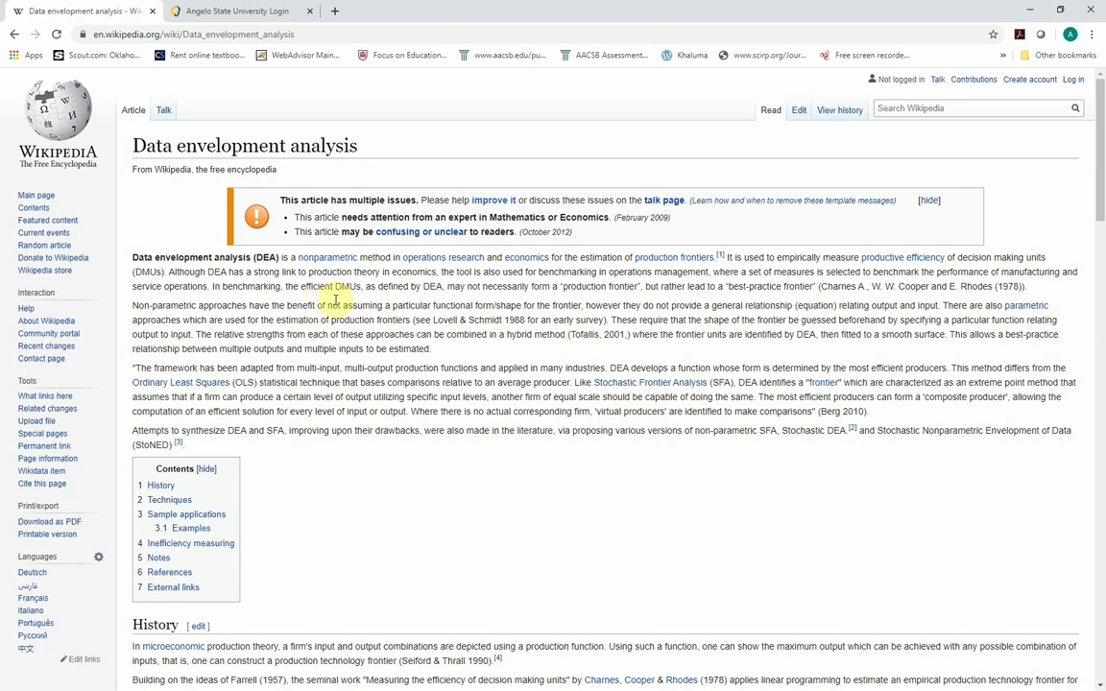
left_click_drag(336, 286, 356, 283)
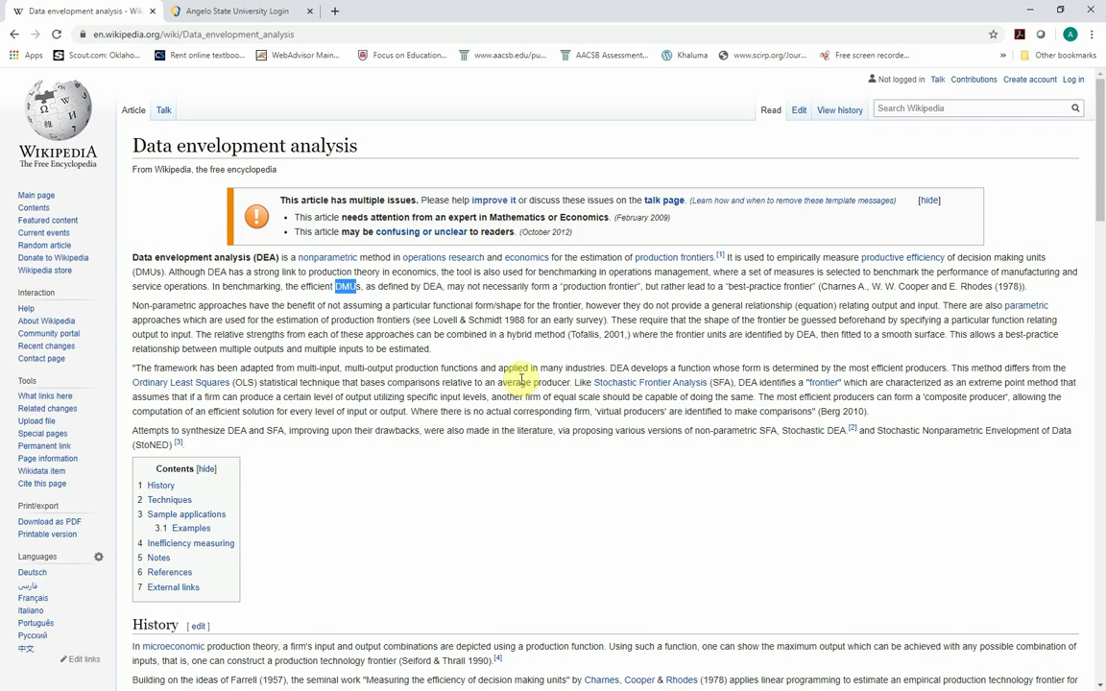
scroll(448, 300, "down", 2)
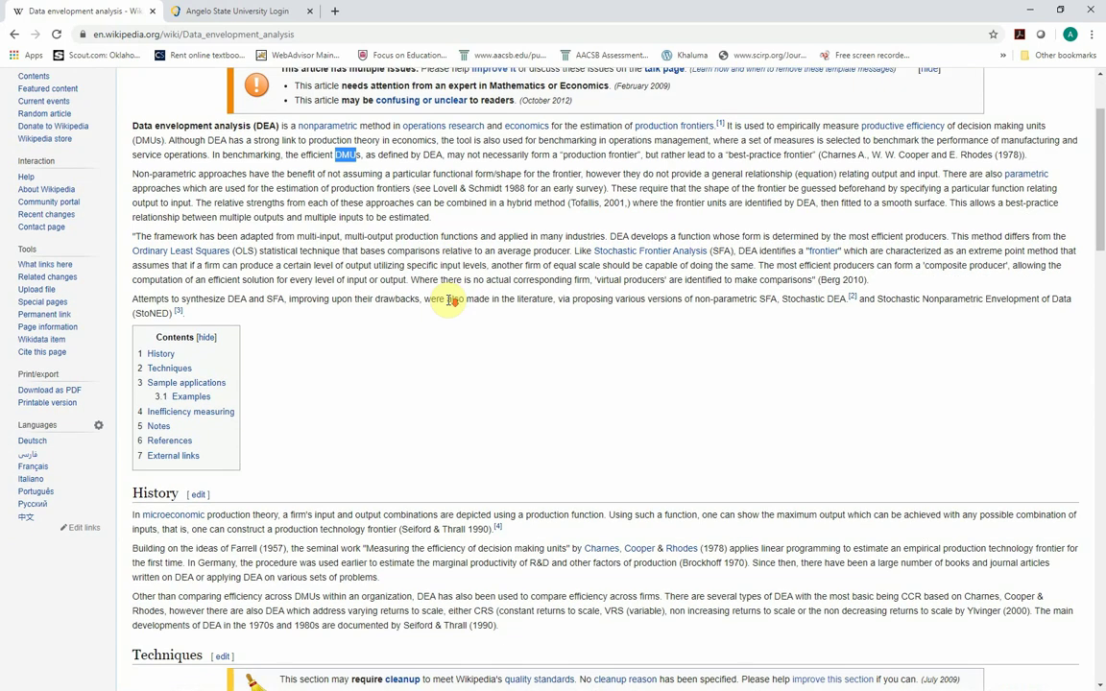
scroll(449, 301, "down", 4)
scroll(448, 300, "down", 5)
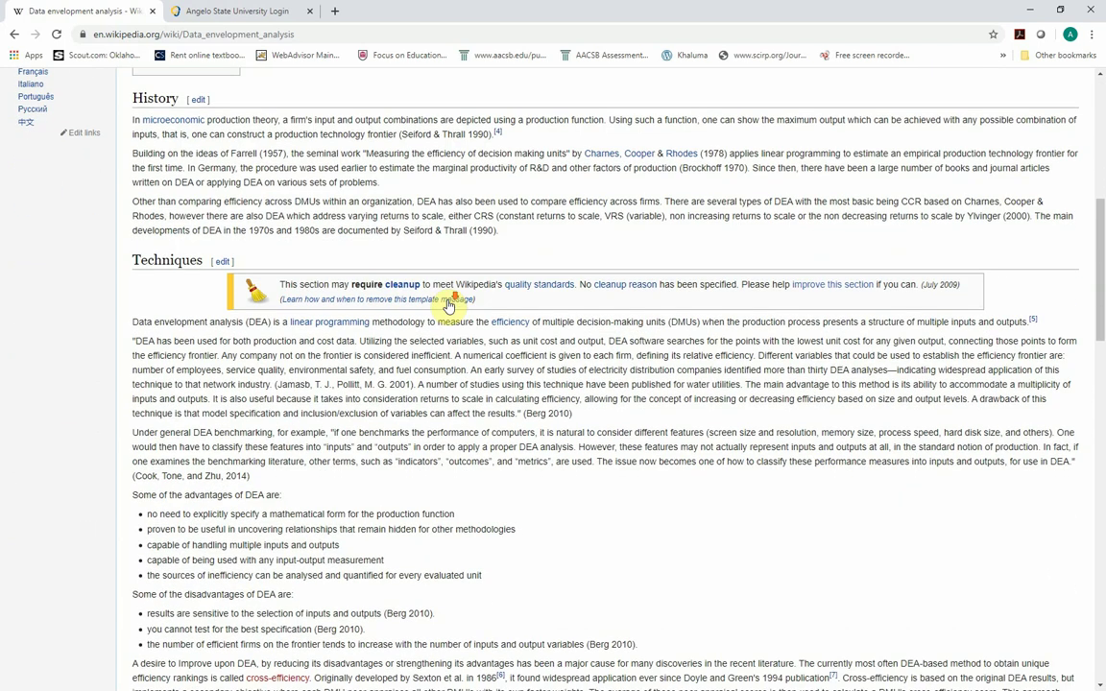
scroll(449, 305, "up", 15)
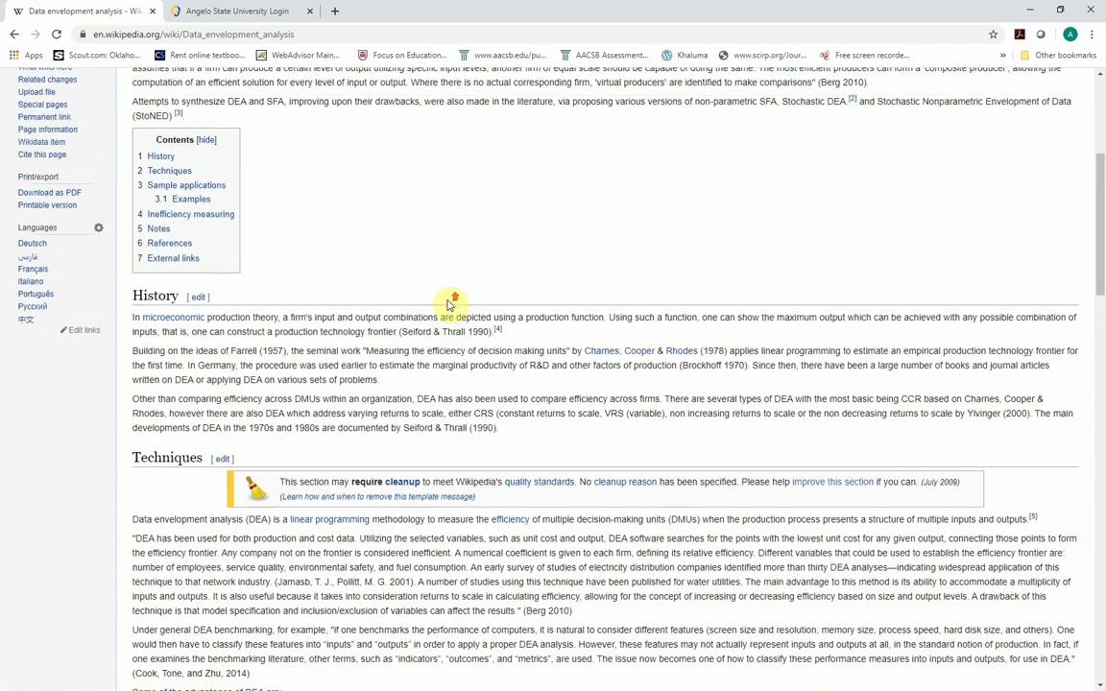
double_click(346, 286)
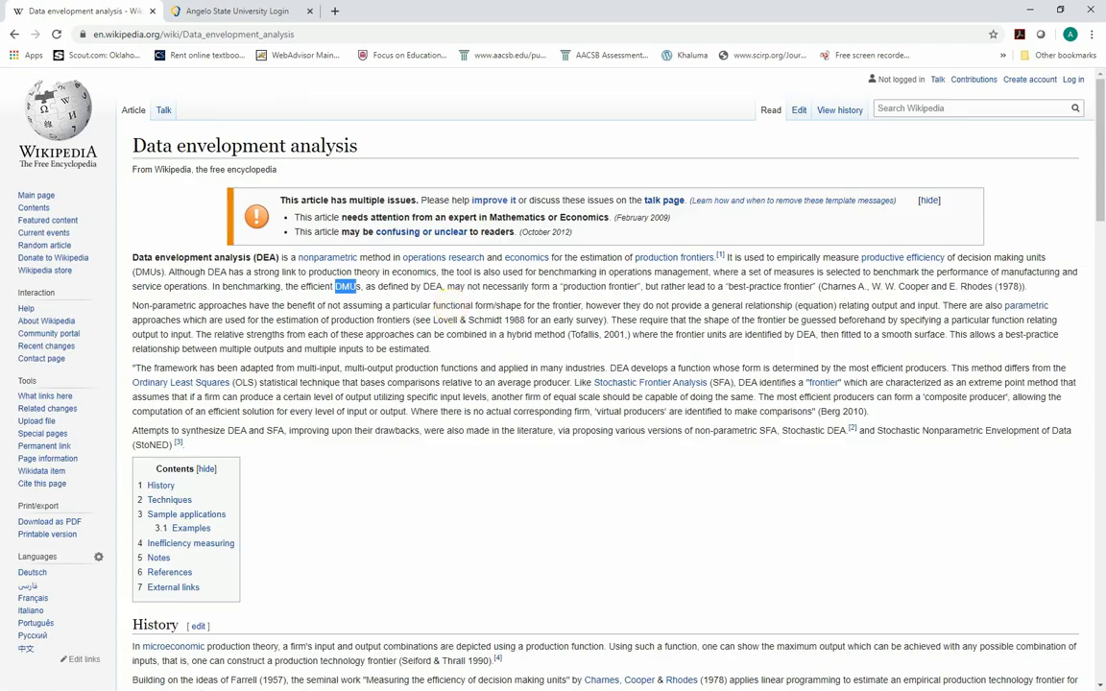
Switch from the Wikipedia article to the DEA sheet of the LectureExamples_updated(1) workbook in Excel.
left_click(1030, 11)
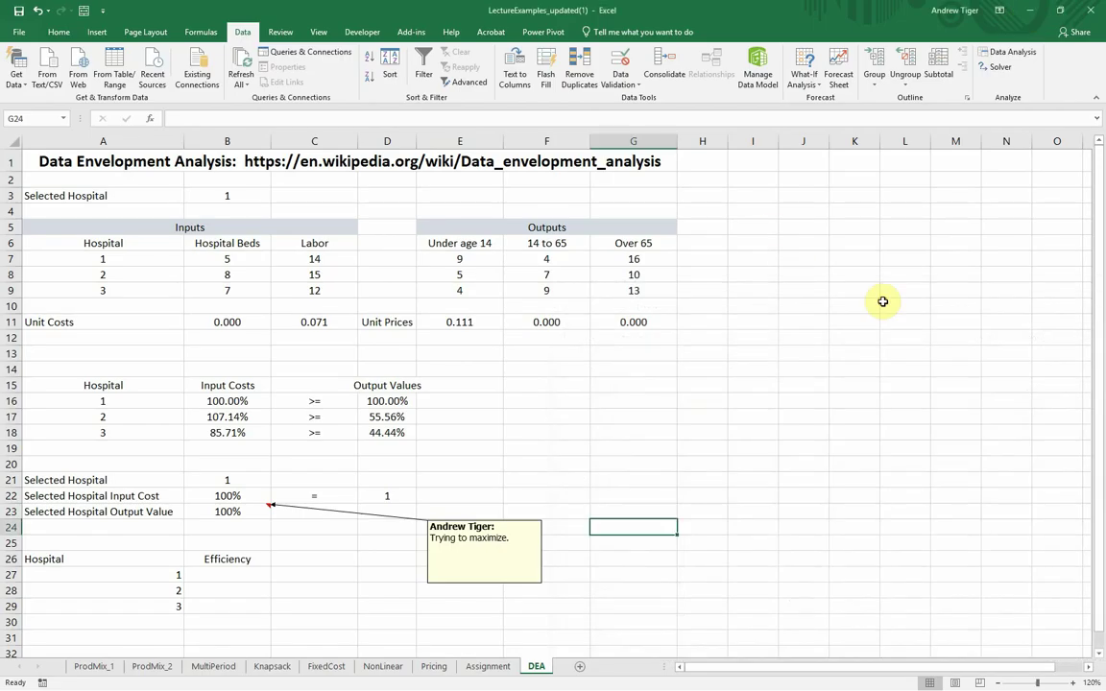
left_click(854, 368)
key("Left")
key("Left")
key("Left")
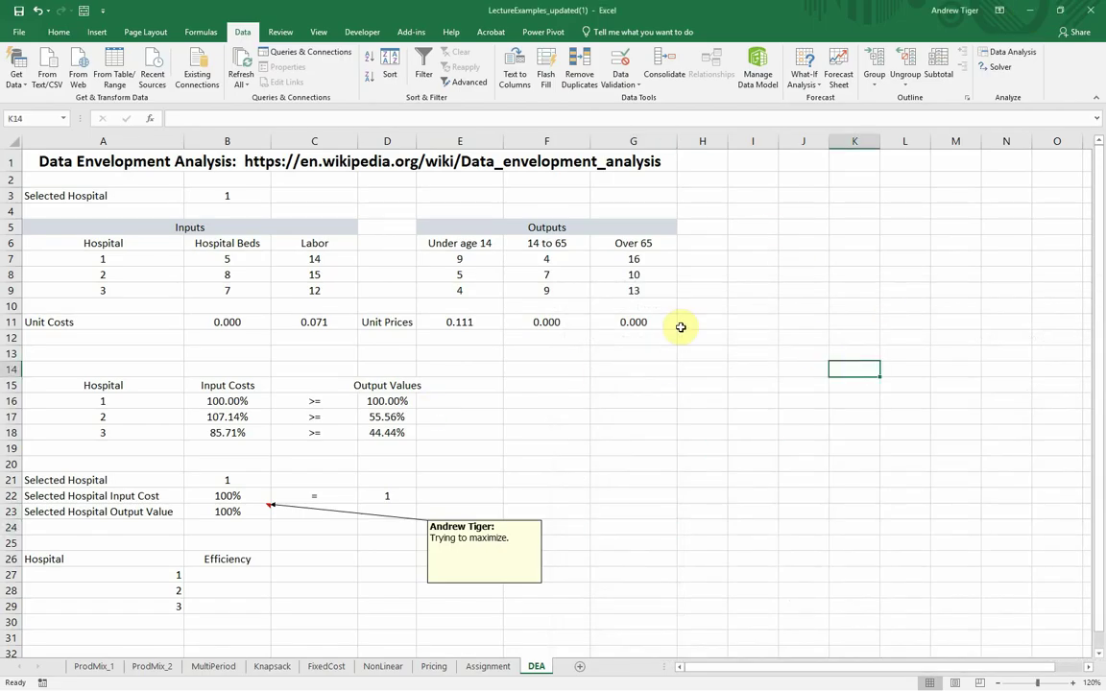
key("Up")
key("Up")
key("Up")
key("Up")
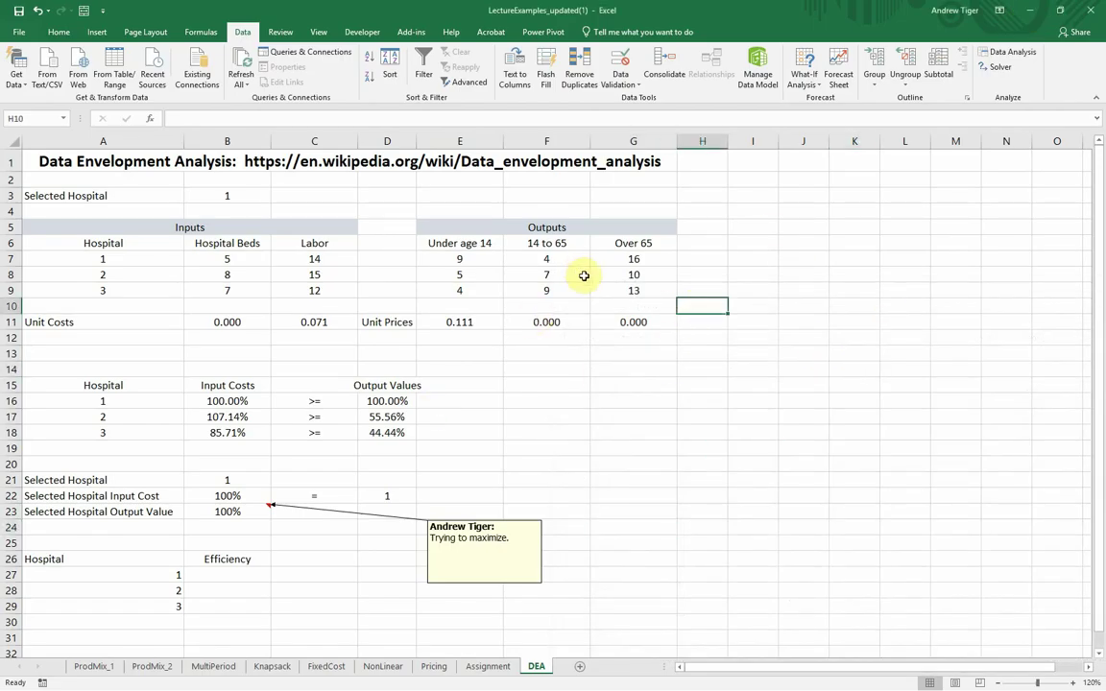
Examine the list of three hospitals and the Inputs and Outputs sections of the data table.
left_click(105, 260)
left_click_drag(104, 260, 100, 284)
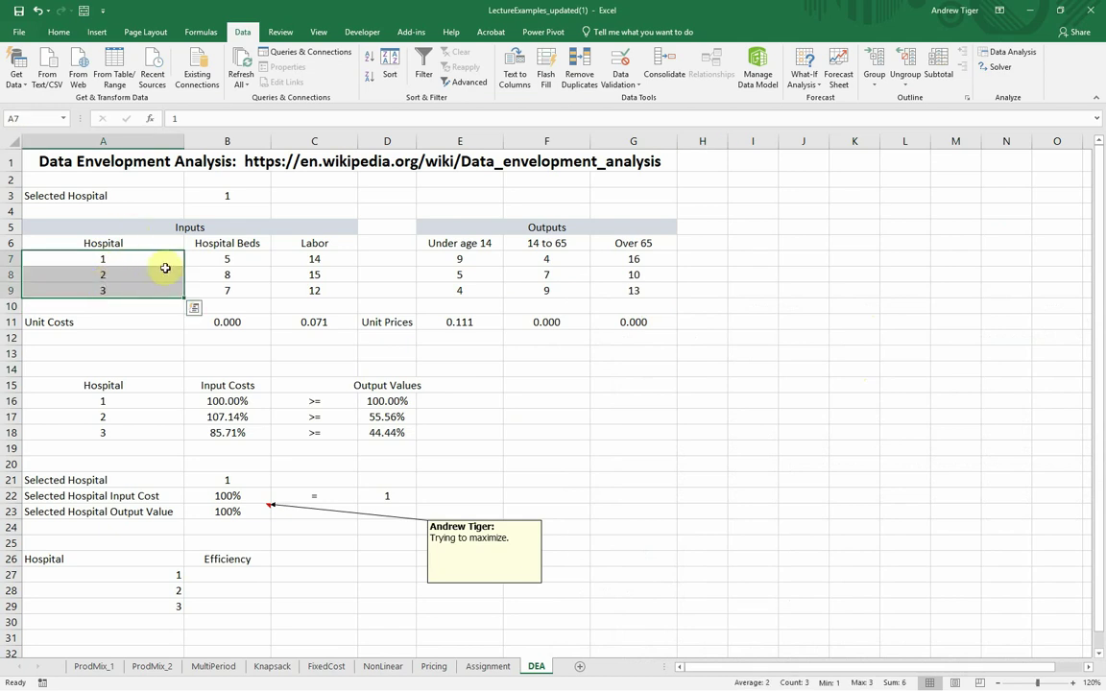
left_click(134, 227)
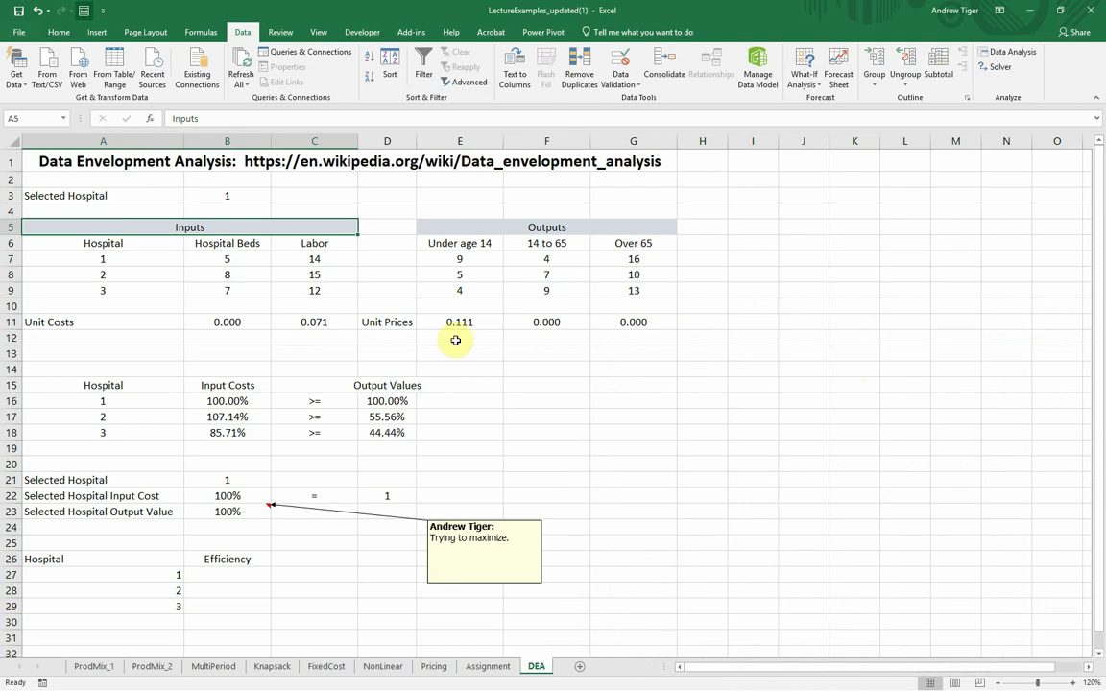
left_click(456, 224)
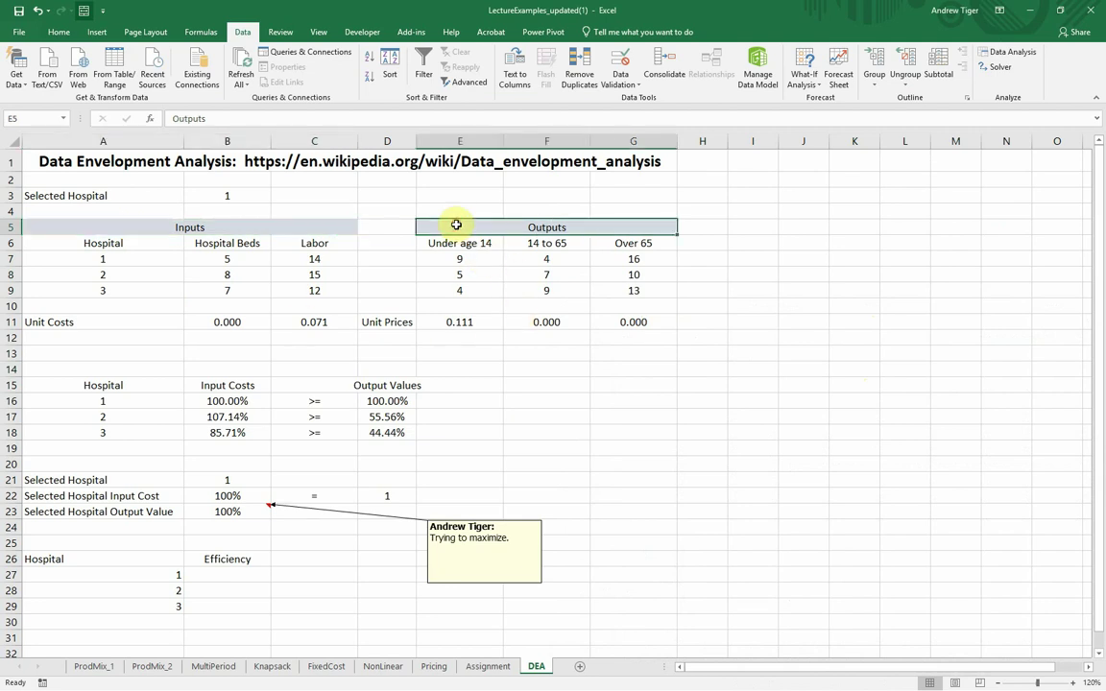
left_click(868, 338)
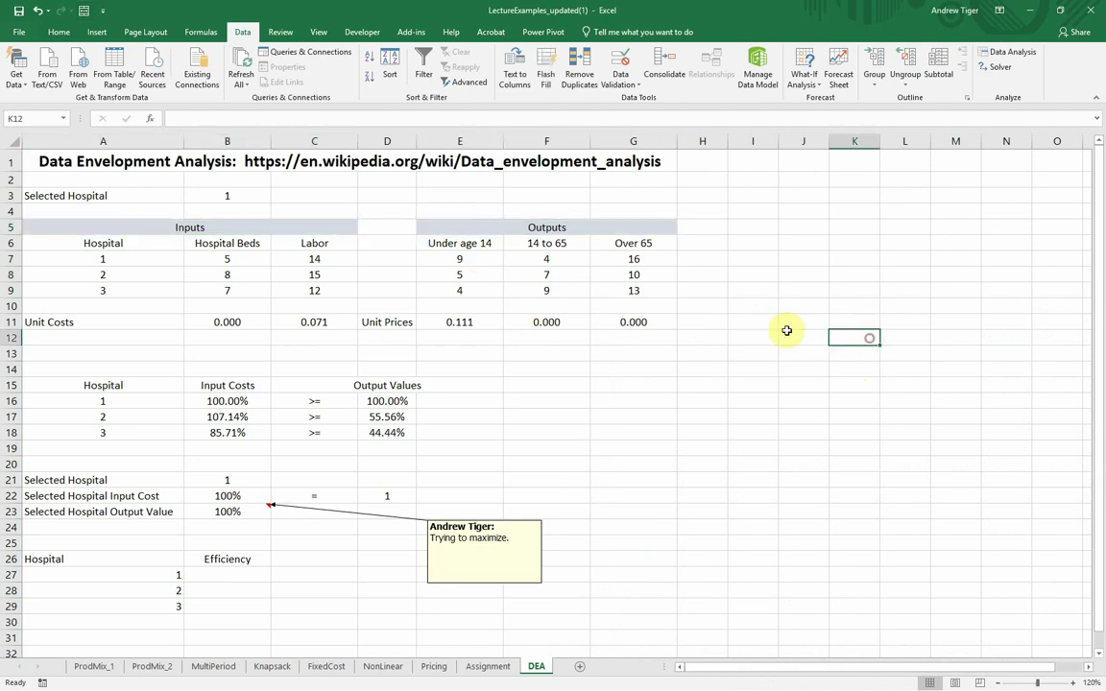
Examine the bed and labor inputs row by row for hospitals 1, 3 and 2.
left_click(230, 259)
left_click(289, 259)
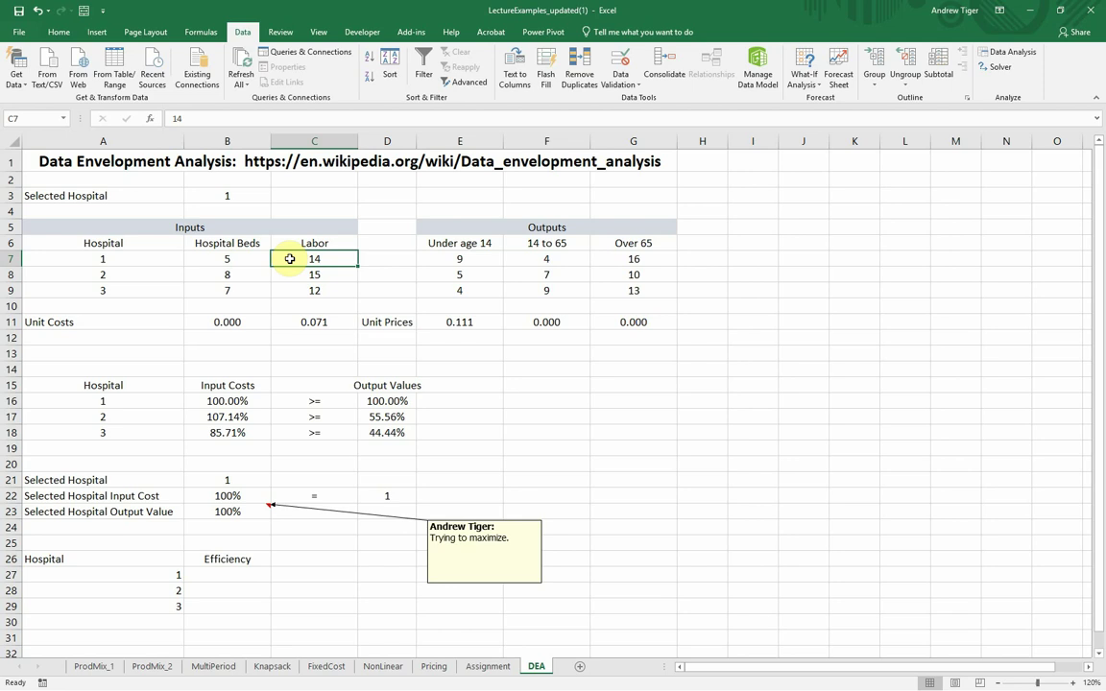
left_click(111, 290)
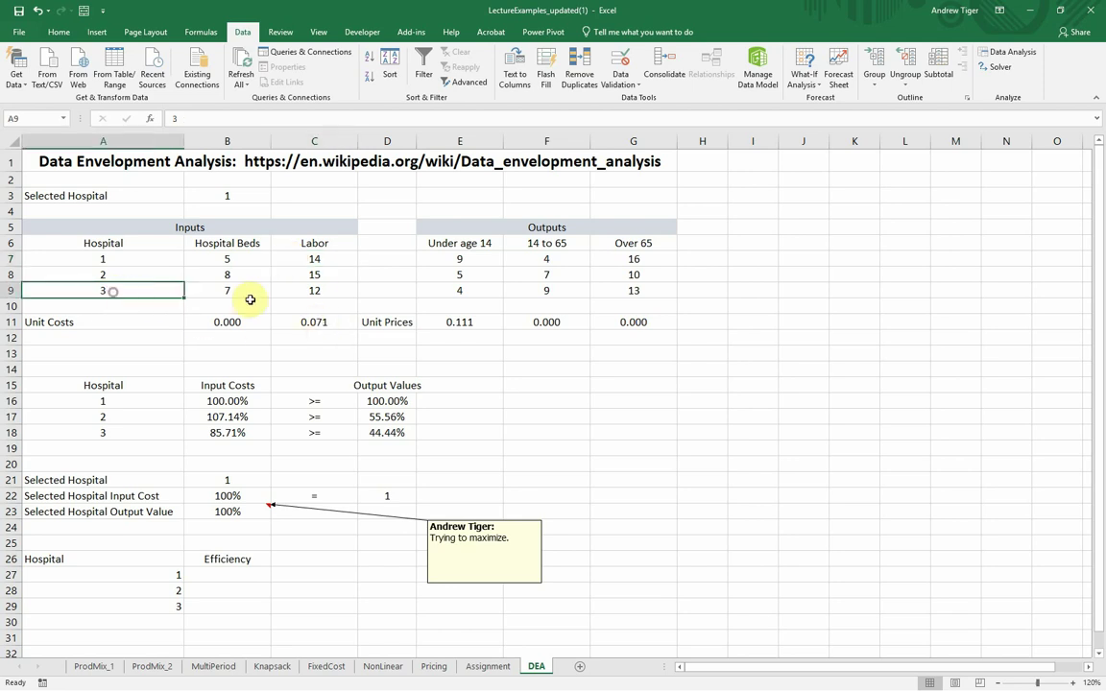
left_click(219, 288)
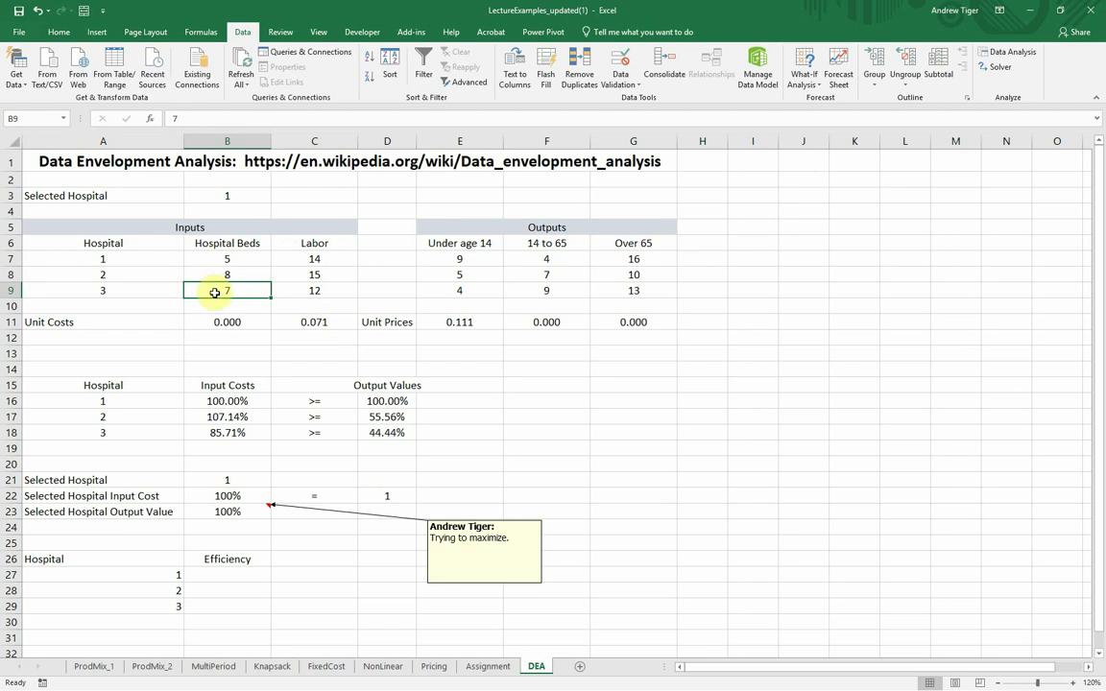
left_click(605, 383)
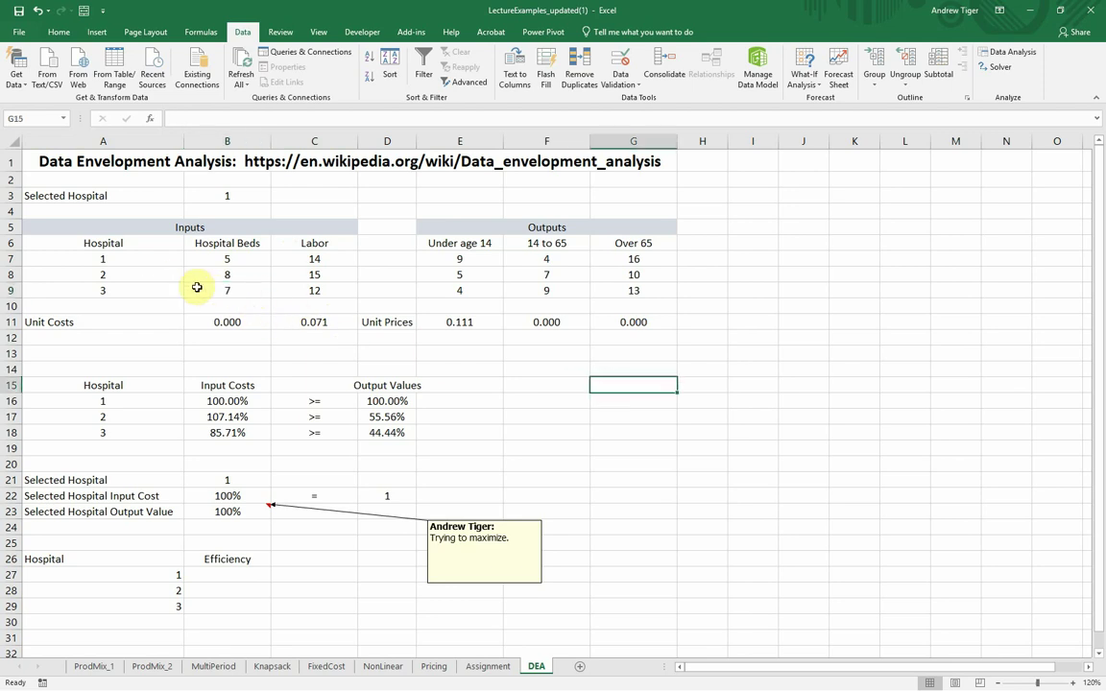
left_click(83, 275)
left_click(229, 277)
left_click(312, 277)
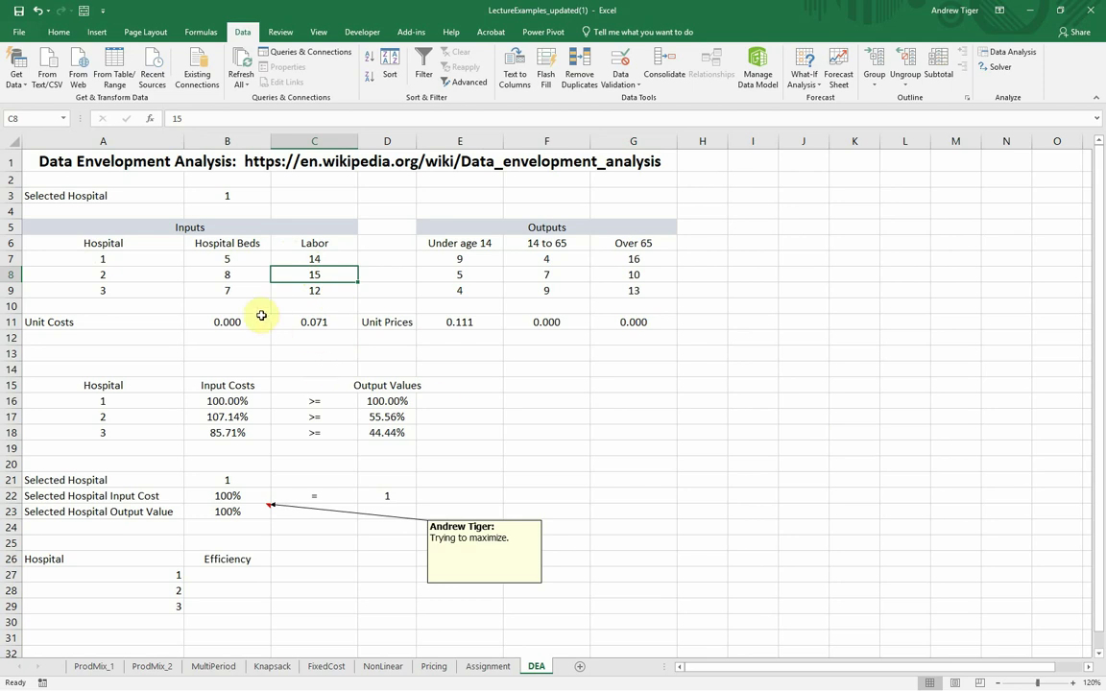
left_click_drag(229, 258, 298, 286)
left_click(558, 403)
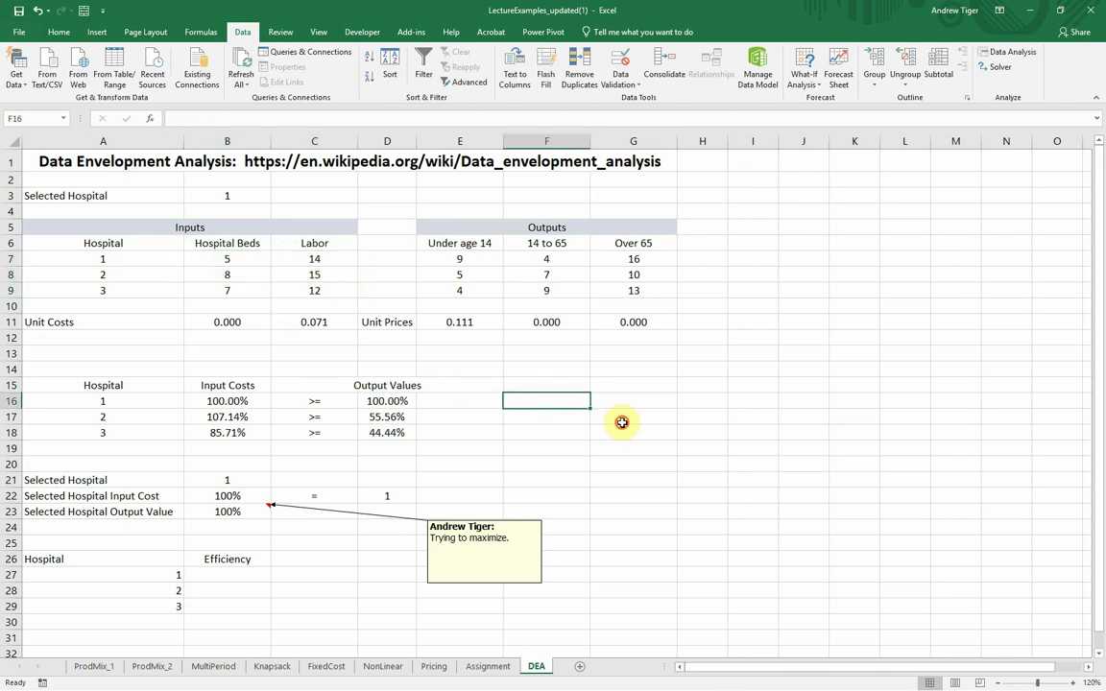
Compare the Hospital Beds and Labor columns as the two input categories across all hospitals.
left_click_drag(231, 258, 230, 288)
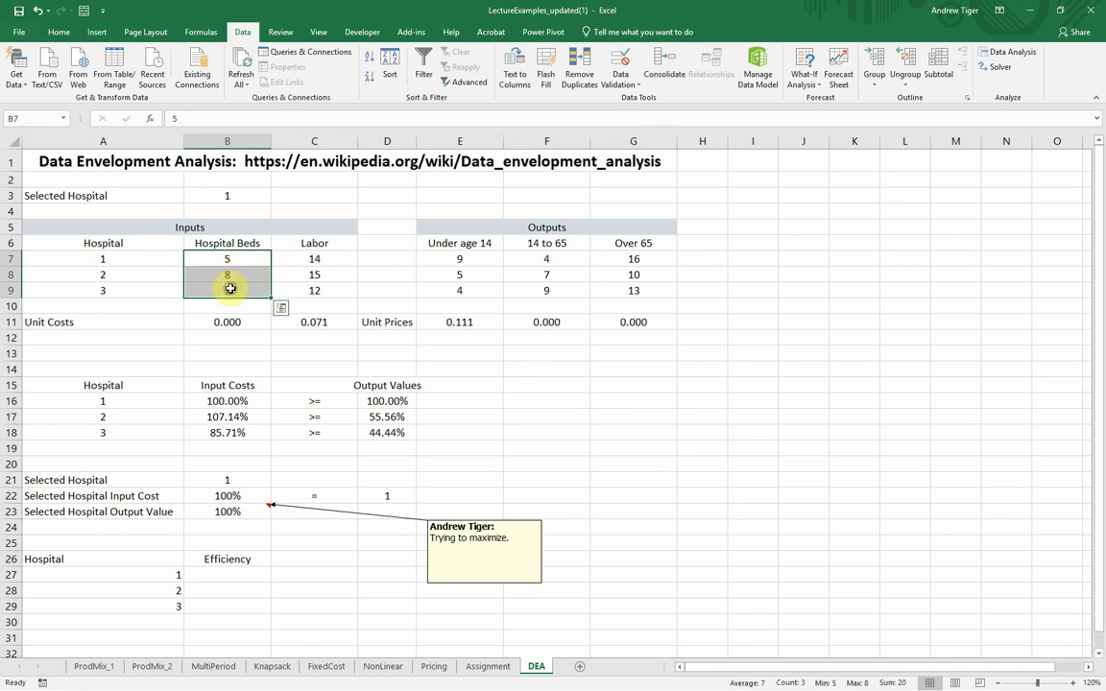
left_click_drag(314, 257, 316, 293)
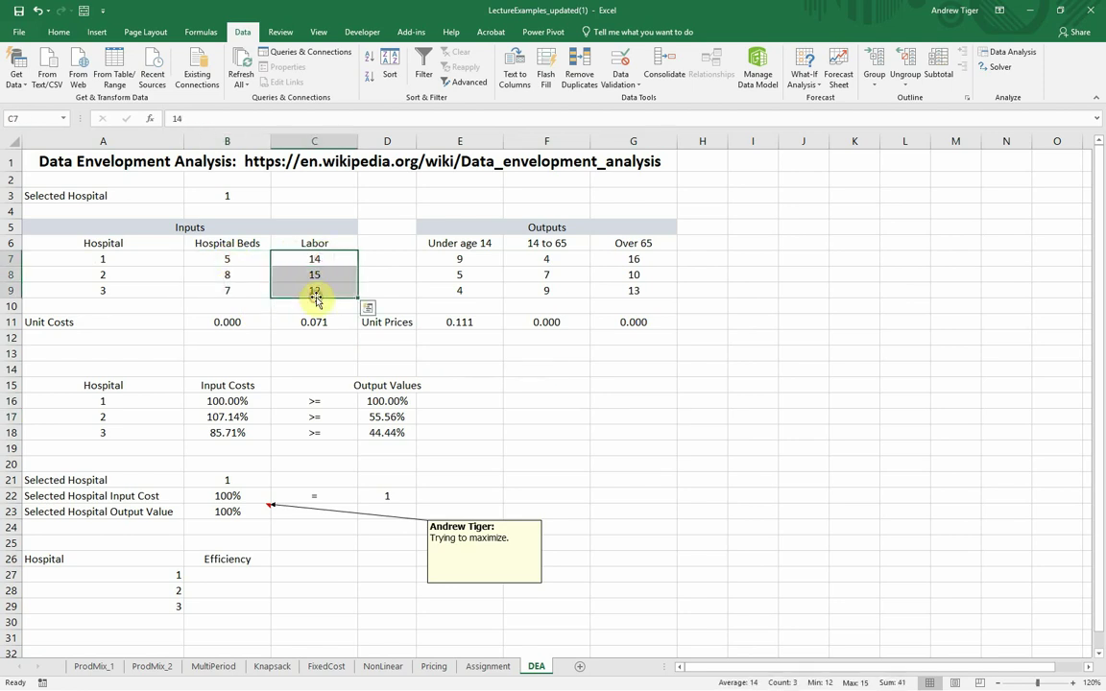
left_click(703, 397)
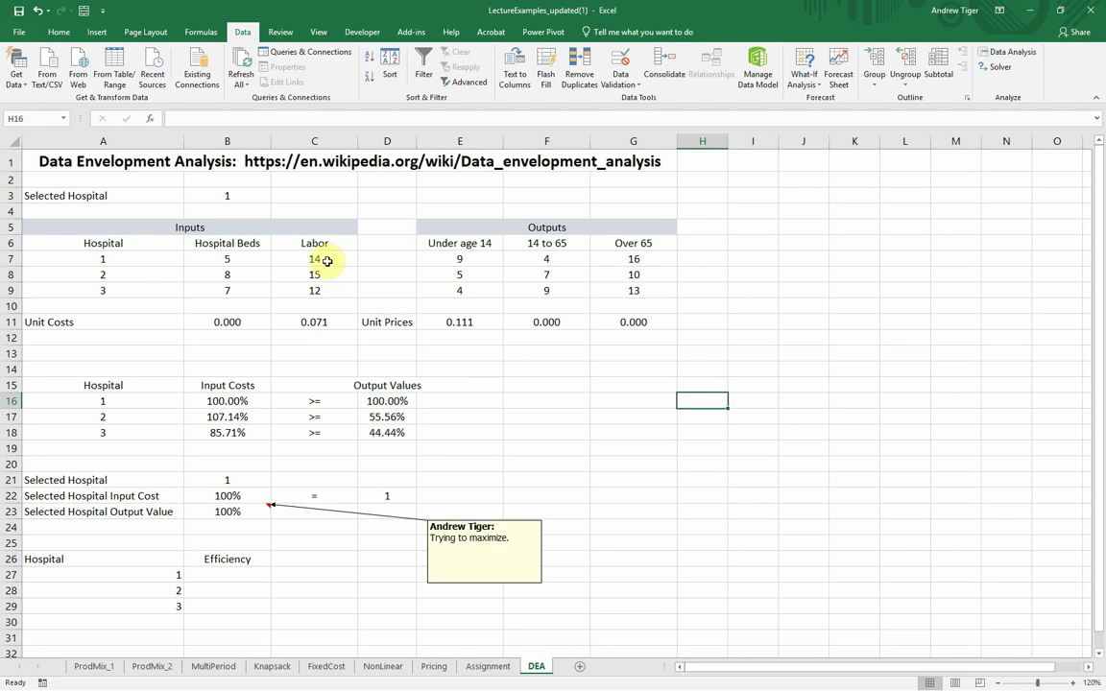
left_click_drag(323, 257, 314, 277)
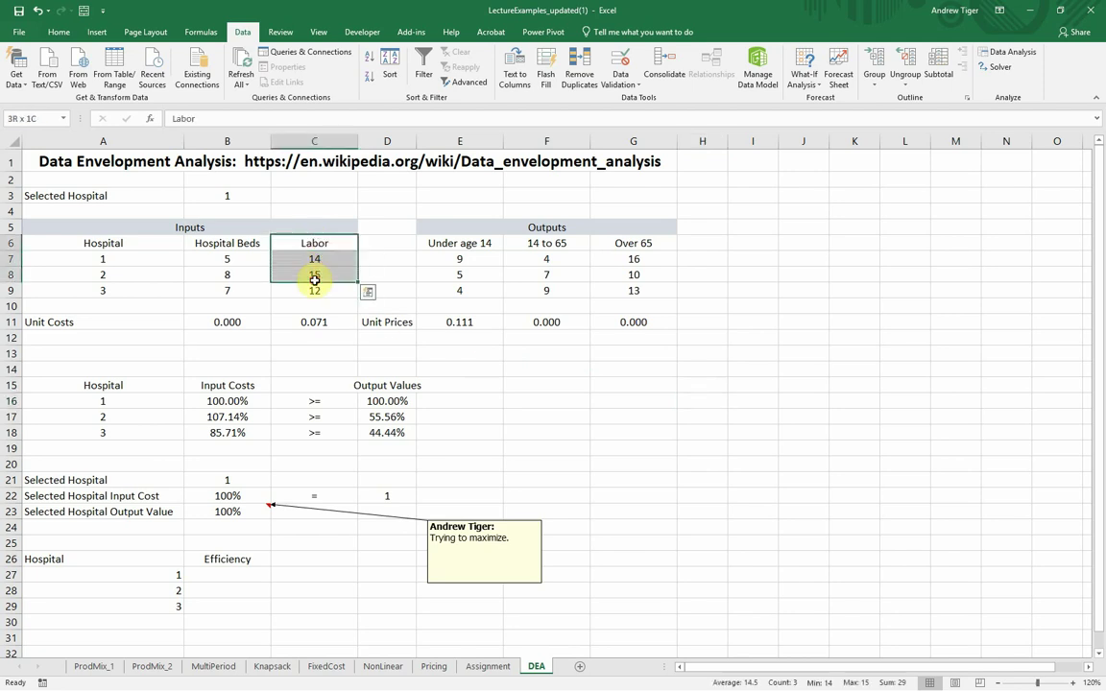
left_click(619, 412)
left_click_drag(229, 242, 314, 291)
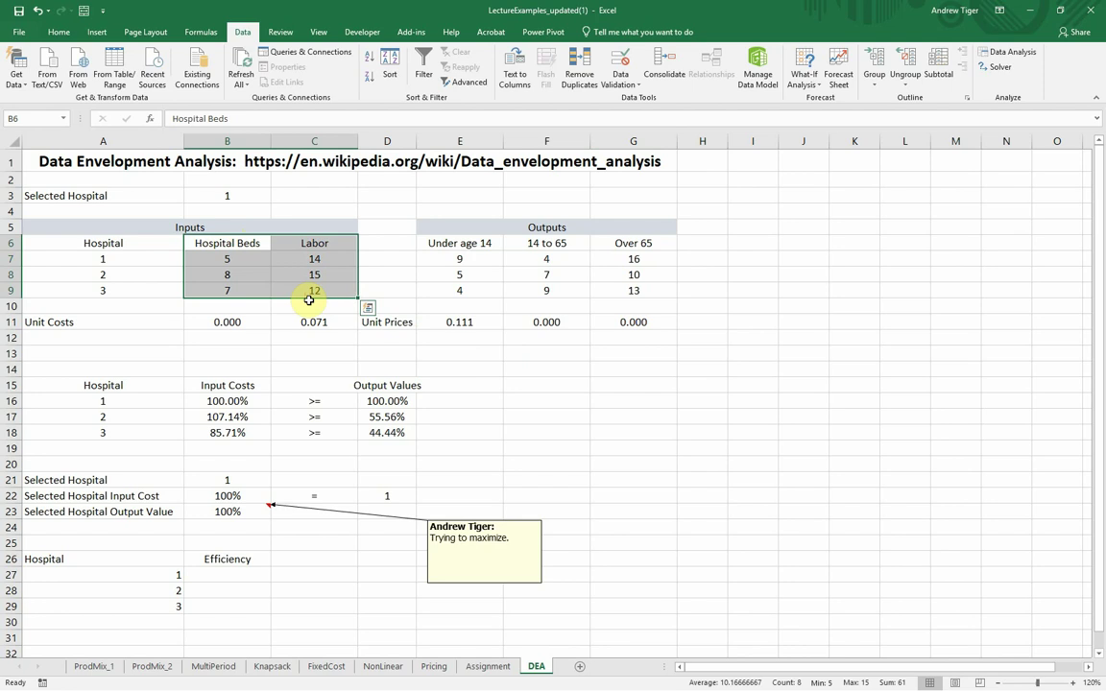
left_click(816, 277)
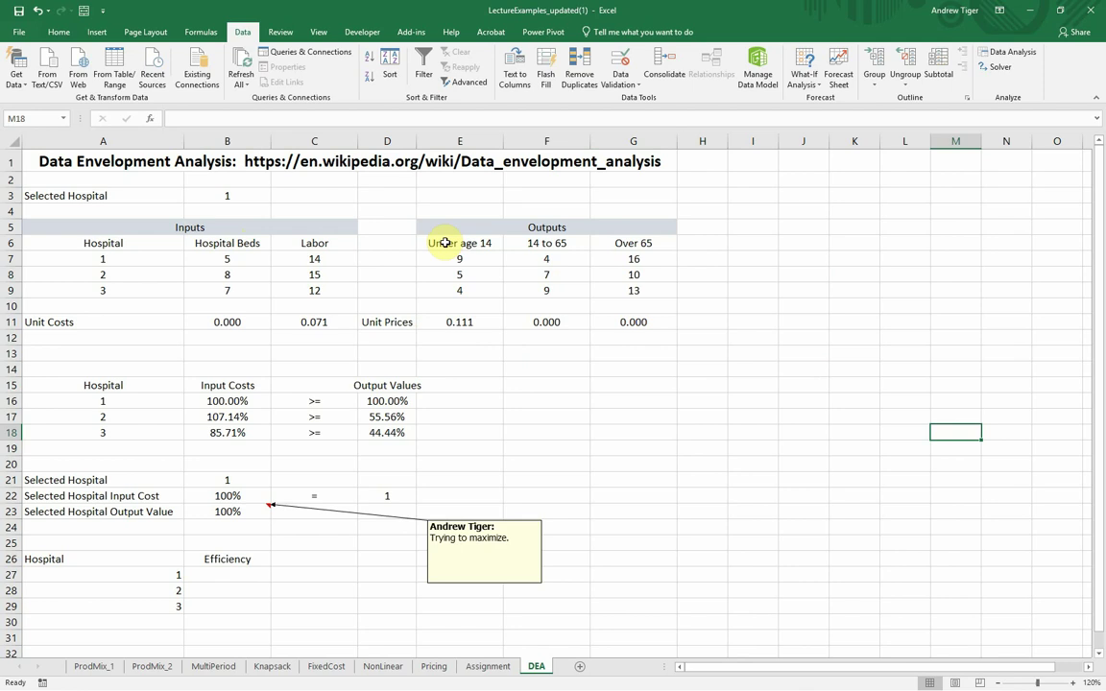
Examine the output categories Under age 14, 14 to 65 and Over 65 and their values for all hospitals.
left_click(434, 244)
left_click(552, 243)
left_click(619, 244)
left_click(739, 306)
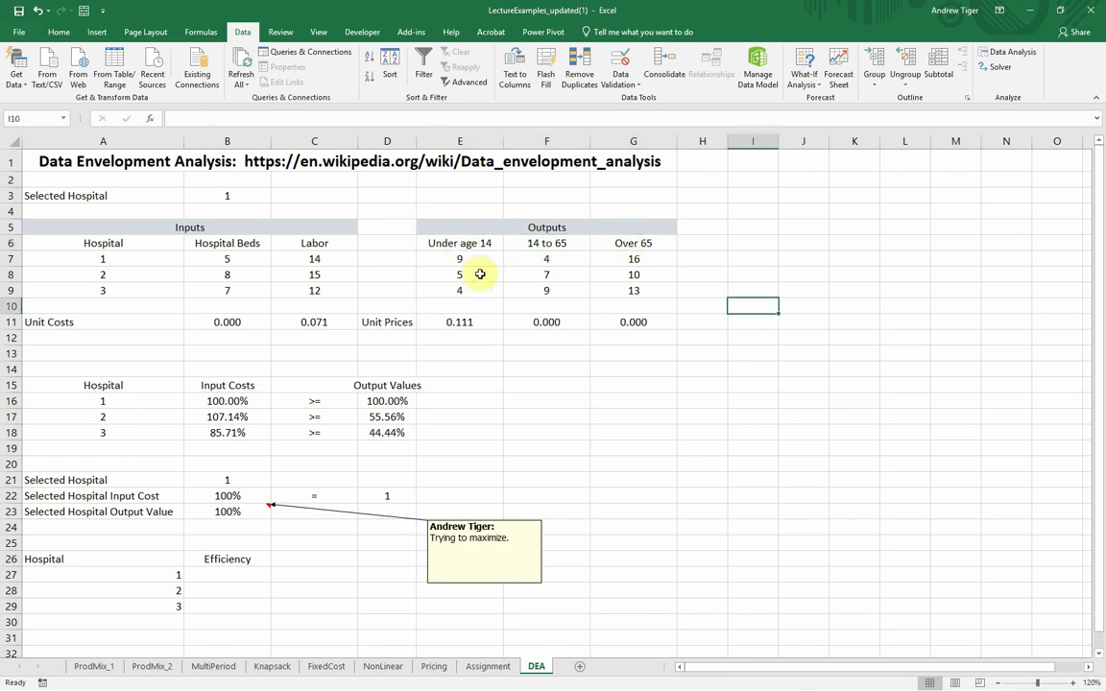
left_click(465, 243)
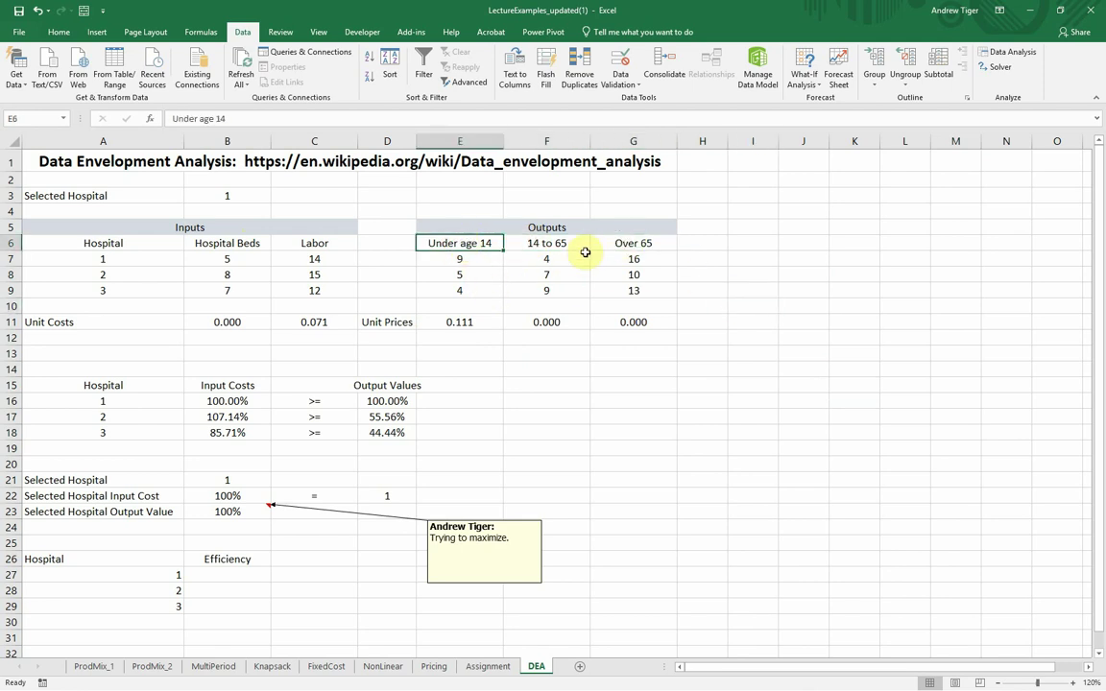
left_click(555, 243)
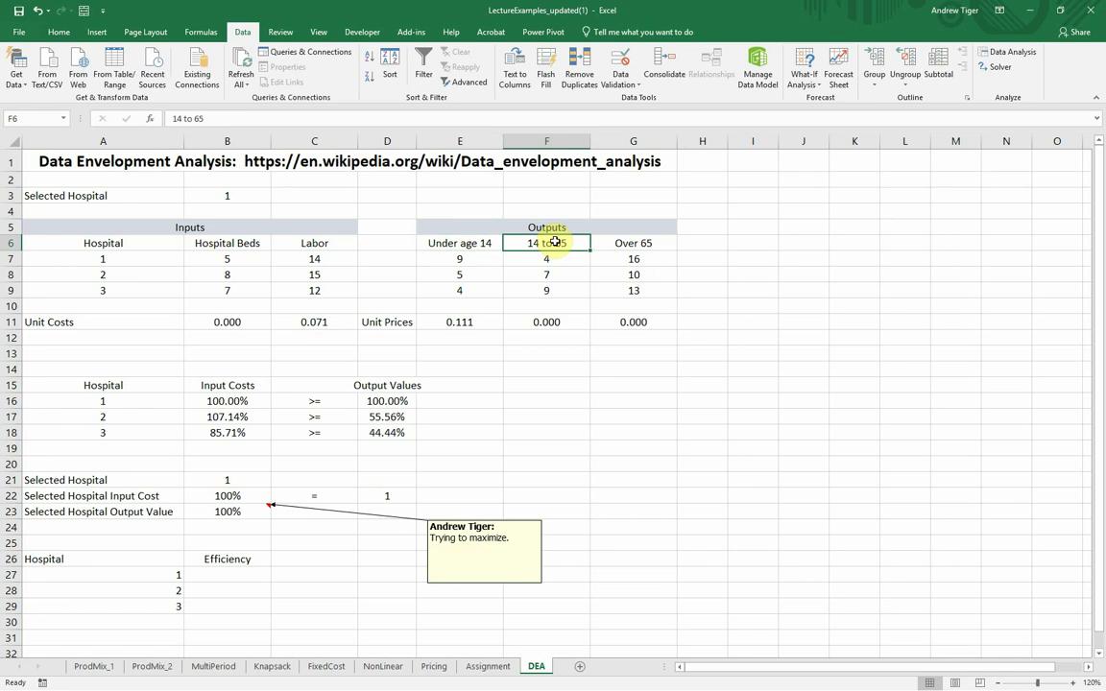
left_click(638, 244)
left_click(721, 266)
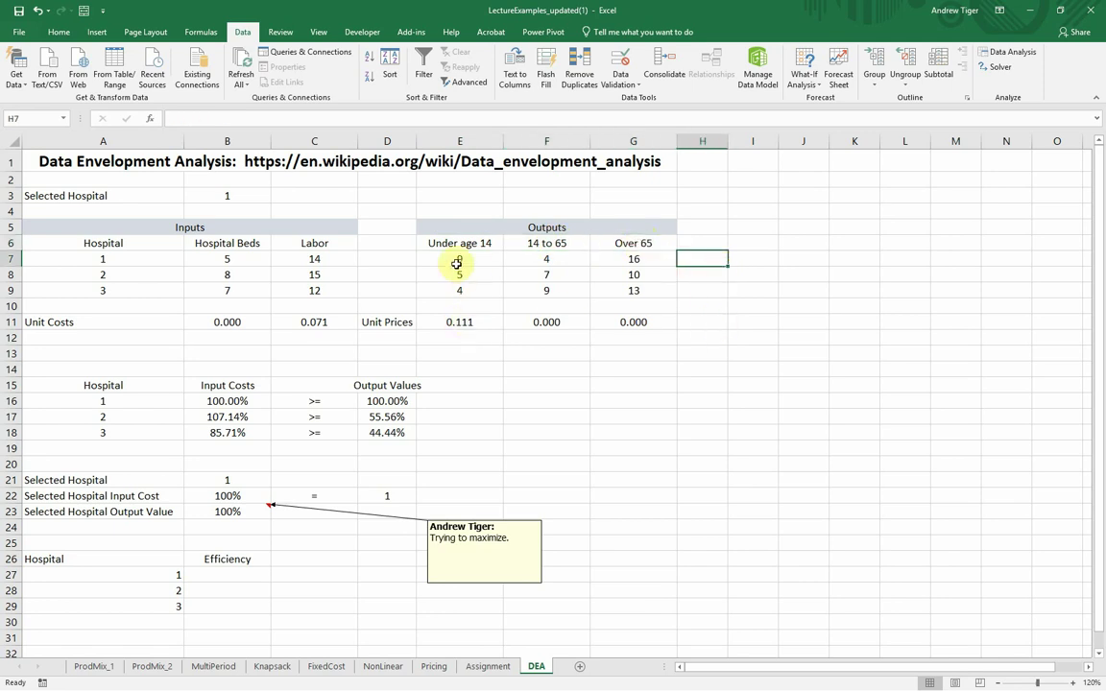
left_click_drag(451, 258, 637, 294)
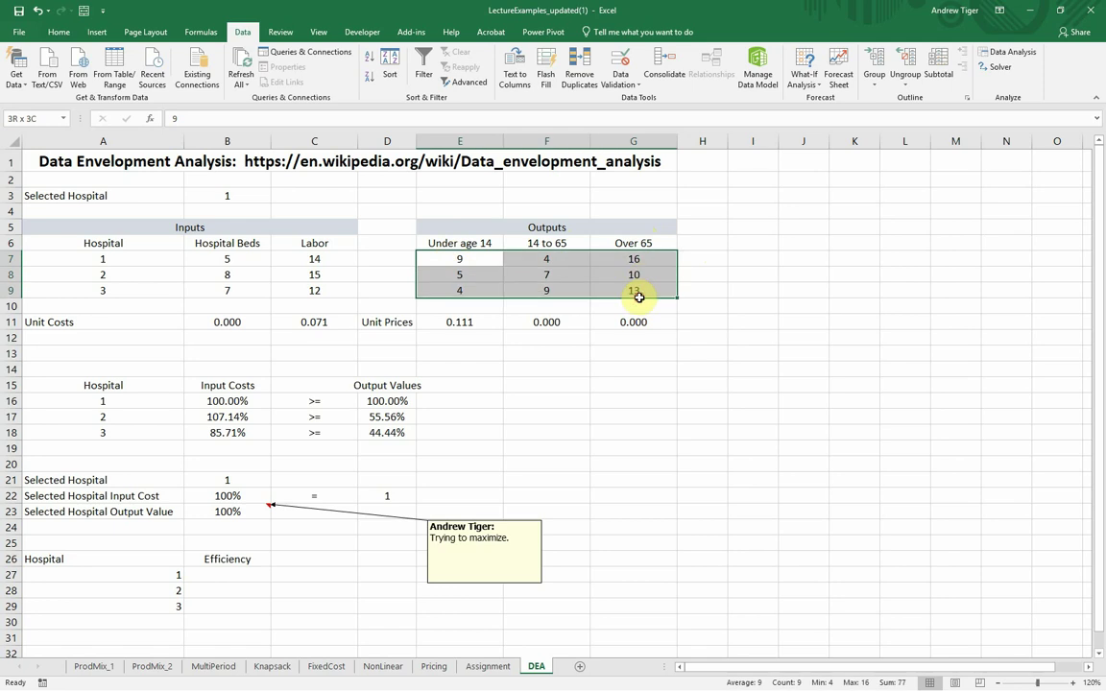
Review hospital 1's outputs and inputs, the Selected Hospital Output Value formula in B23, and the hospital data table.
left_click_drag(436, 258, 609, 258)
left_click_drag(228, 260, 338, 263)
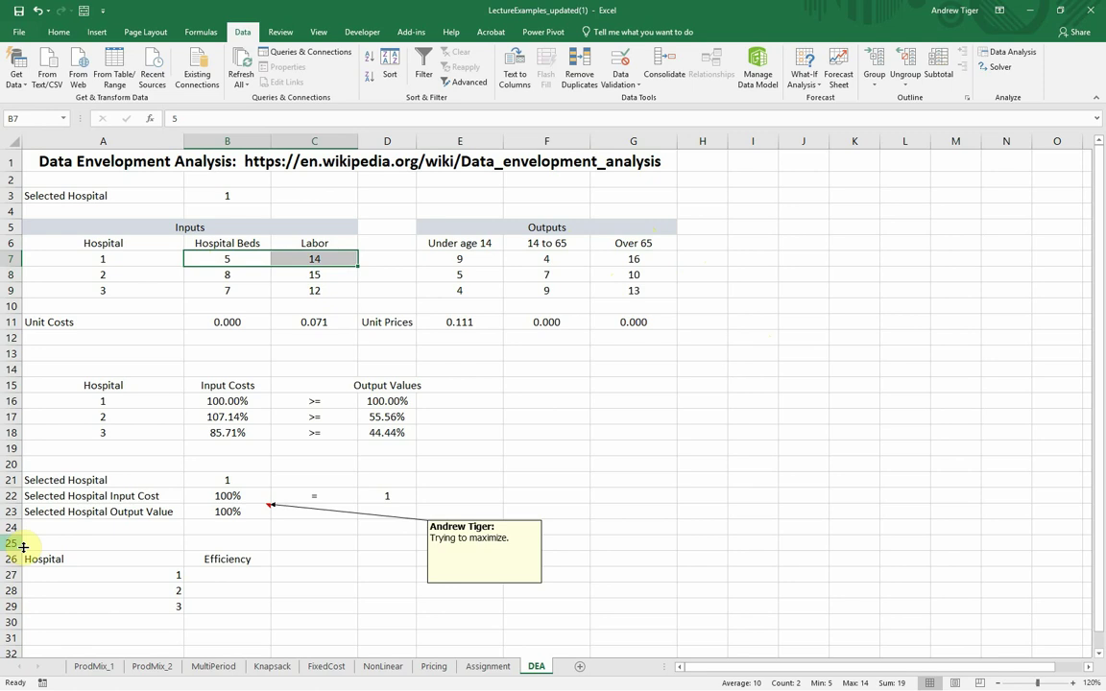
left_click(207, 511)
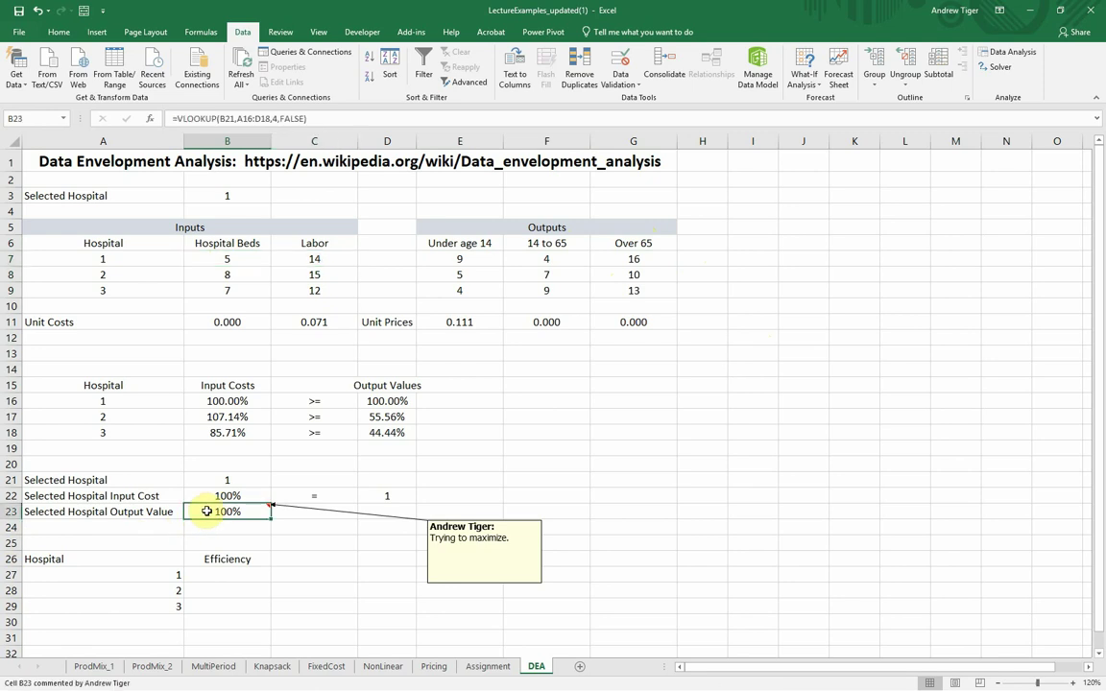
left_click(698, 460)
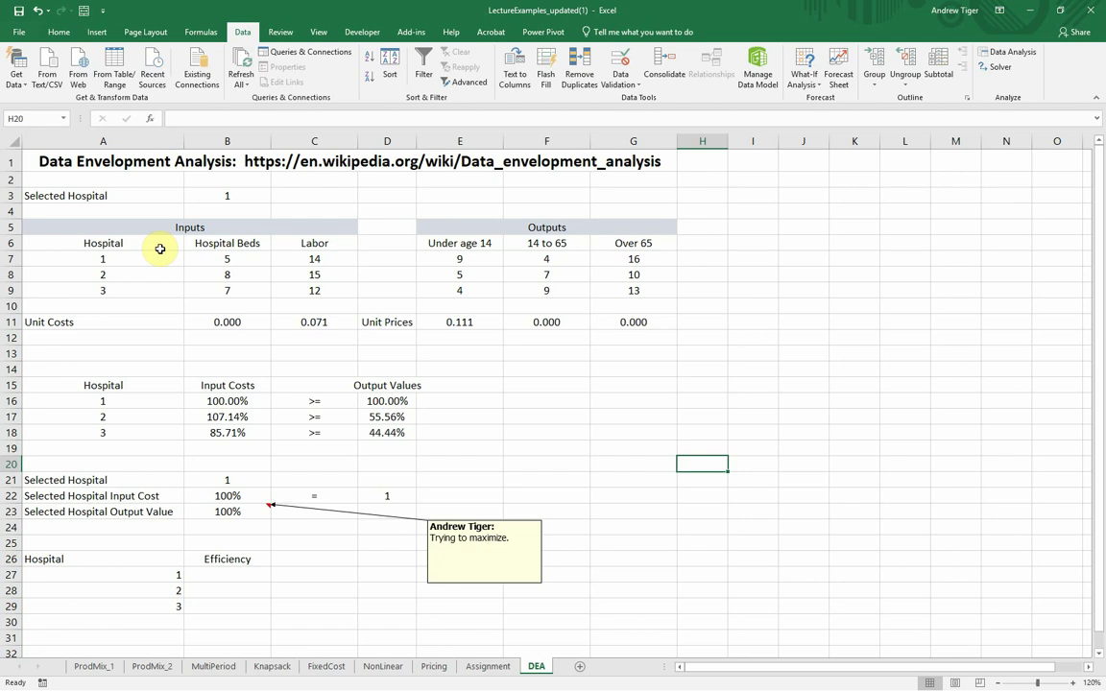
left_click_drag(116, 243, 547, 274)
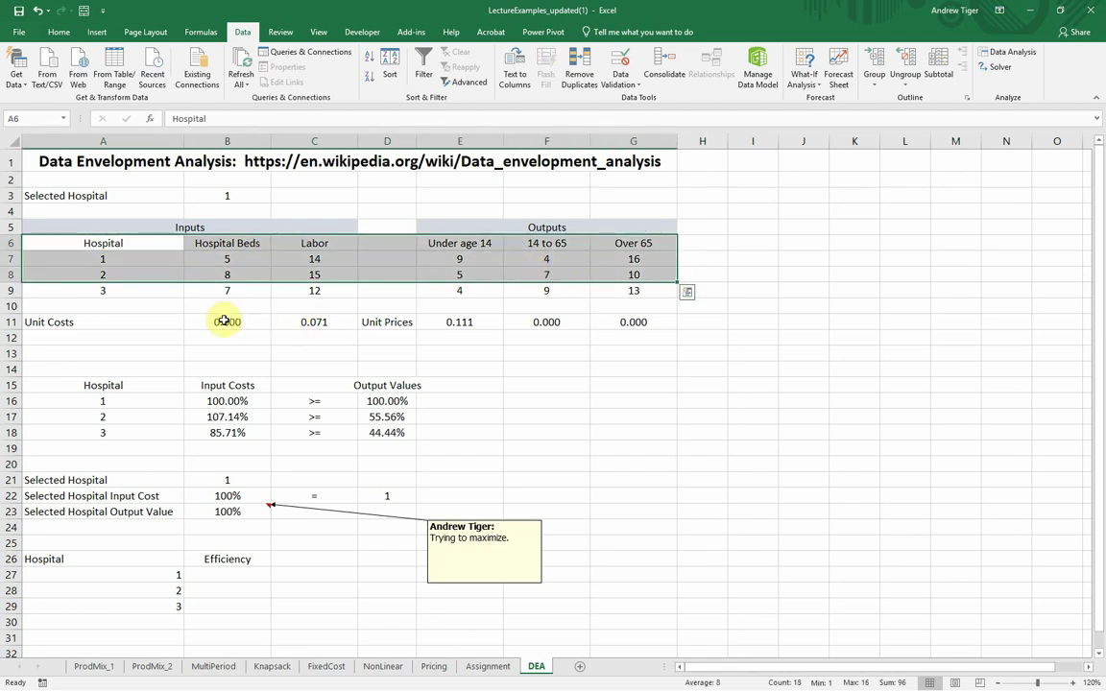
Examine the Unit Costs in B11:C11 and the Unit Prices in E11:G11.
left_click_drag(225, 320, 288, 319)
left_click_drag(459, 321, 596, 324)
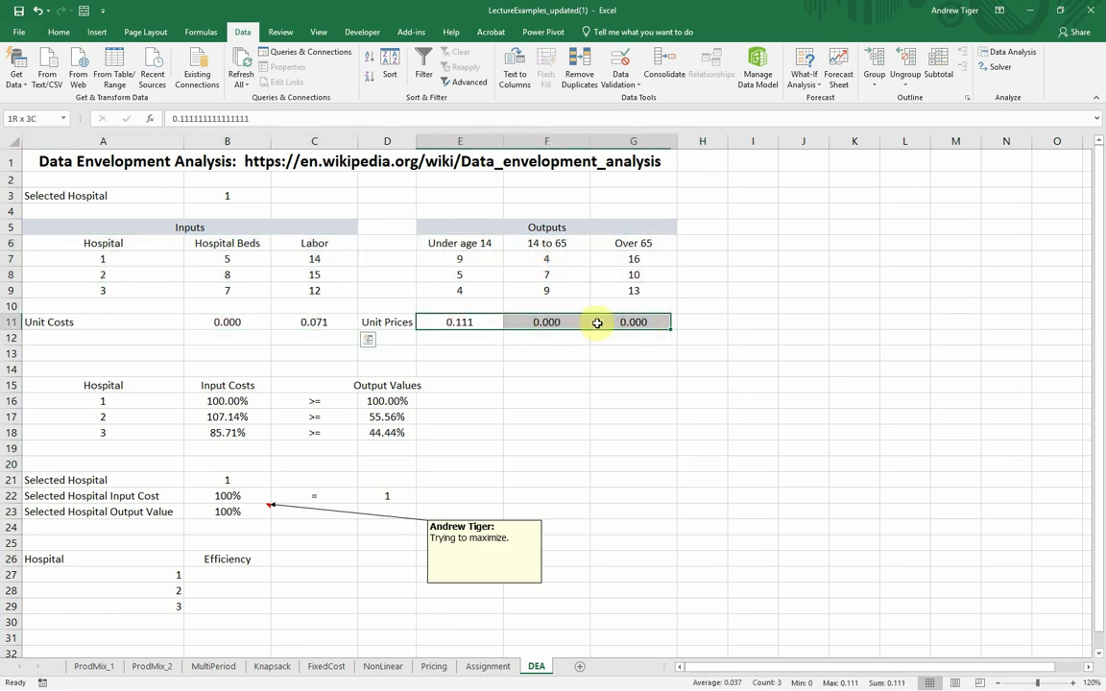
left_click(858, 385)
left_click(227, 321)
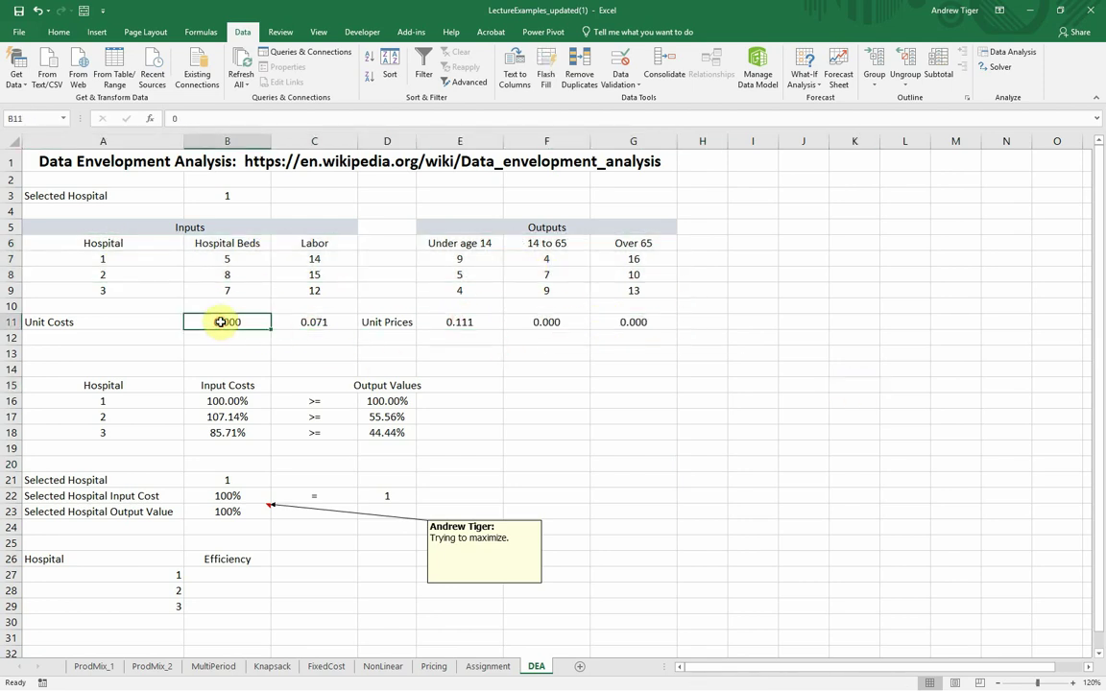
Review the Solver model's objective B23, its changing cells B11:C11 and E11:G11, and the constraint B16:B18 >= D16:D18.
left_click(996, 66)
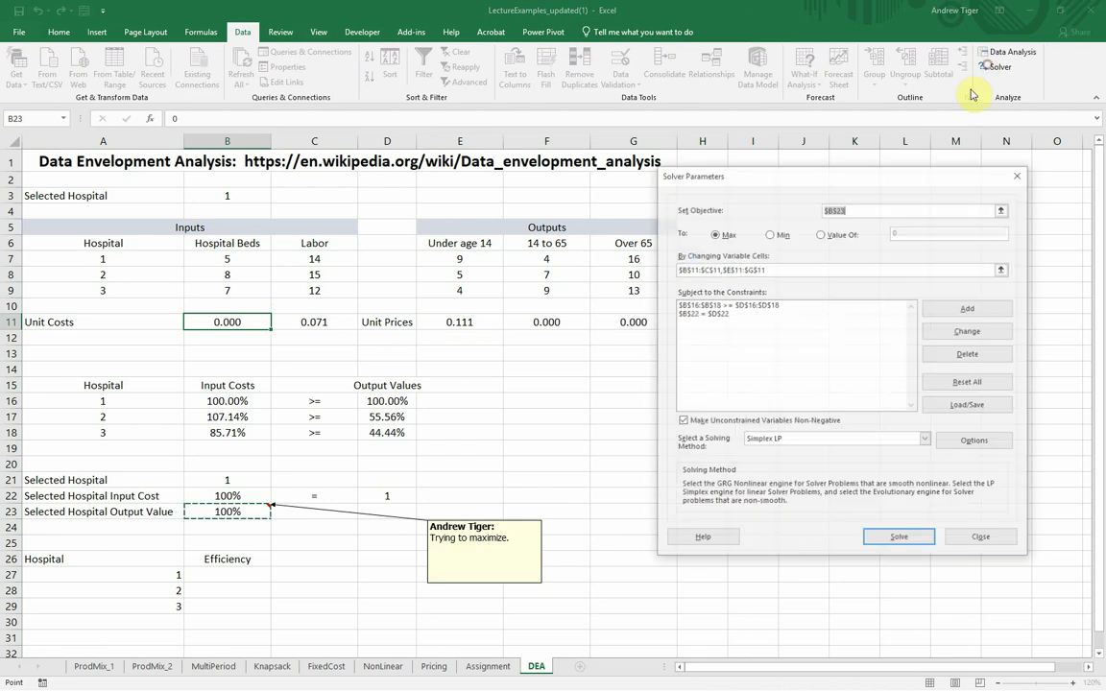
left_click_drag(822, 190, 866, 225)
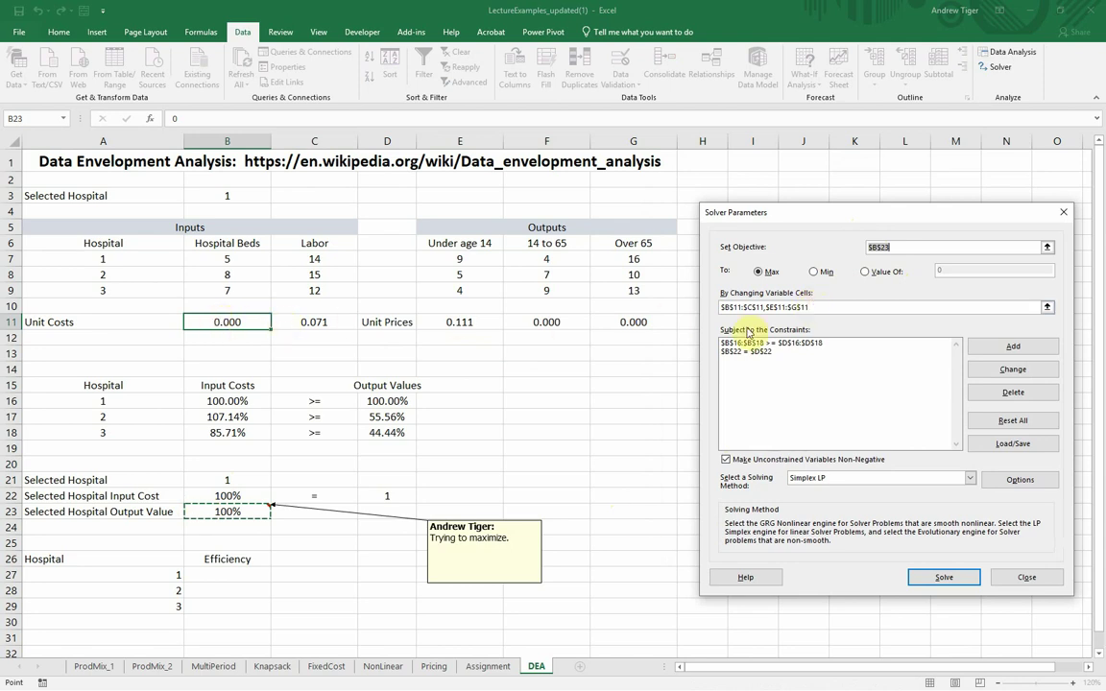
left_click(819, 307)
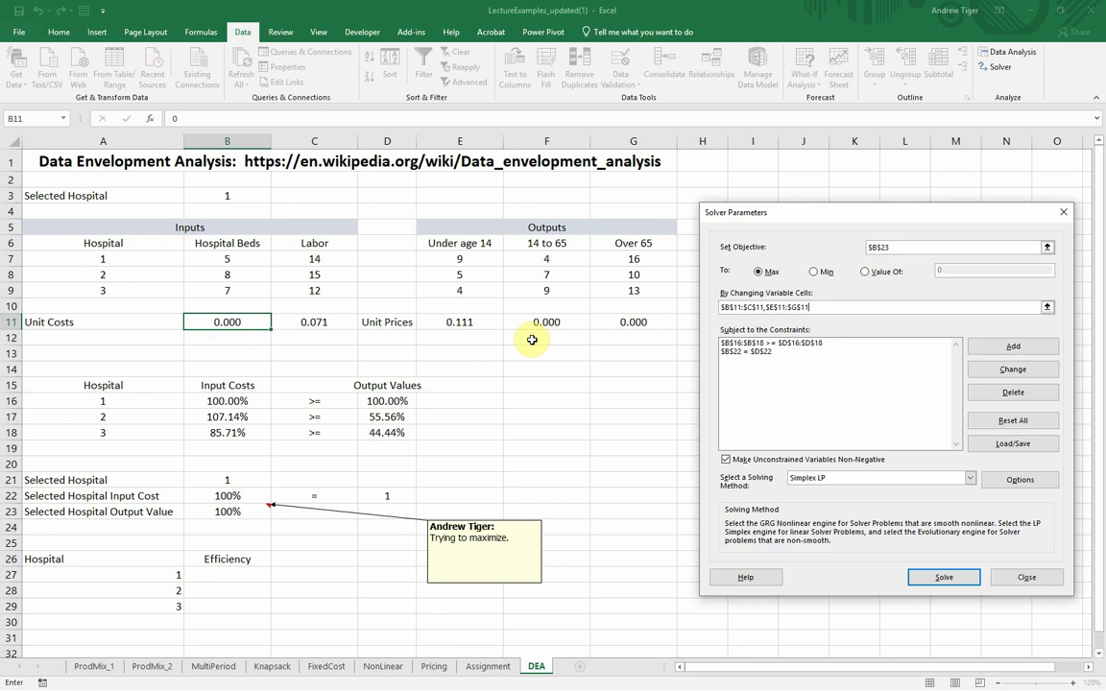
left_click(756, 342)
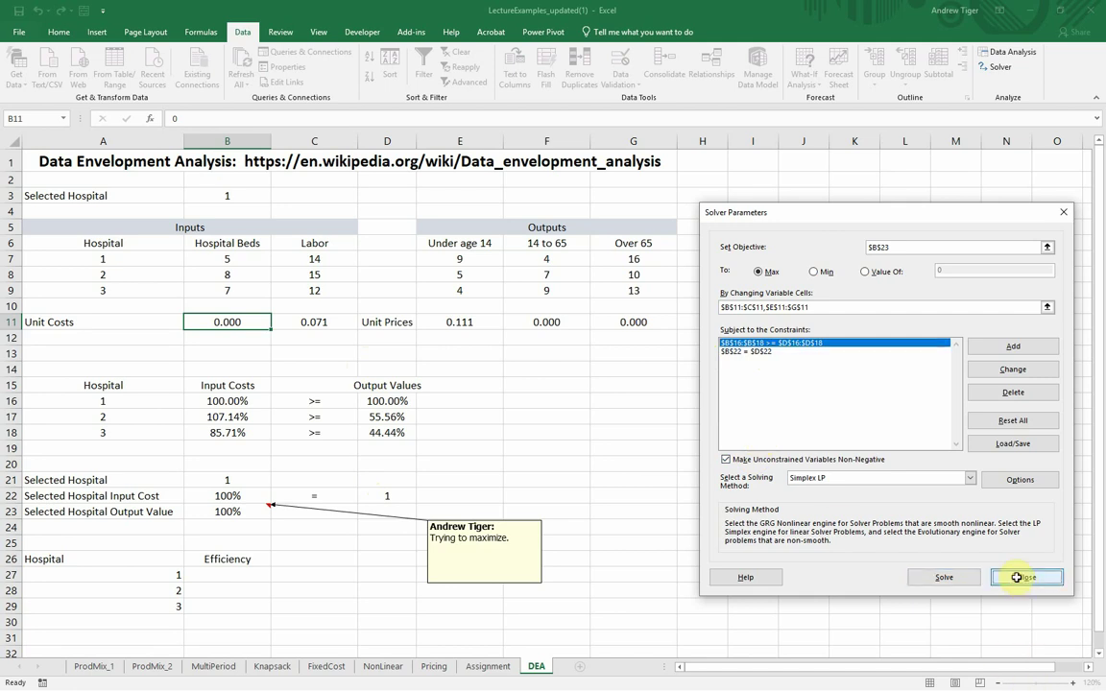
left_click(1024, 580)
Relate the unit cost and unit price decision cells in row 11 to the hospital data above them.
left_click(634, 543)
left_click_drag(216, 324, 291, 321)
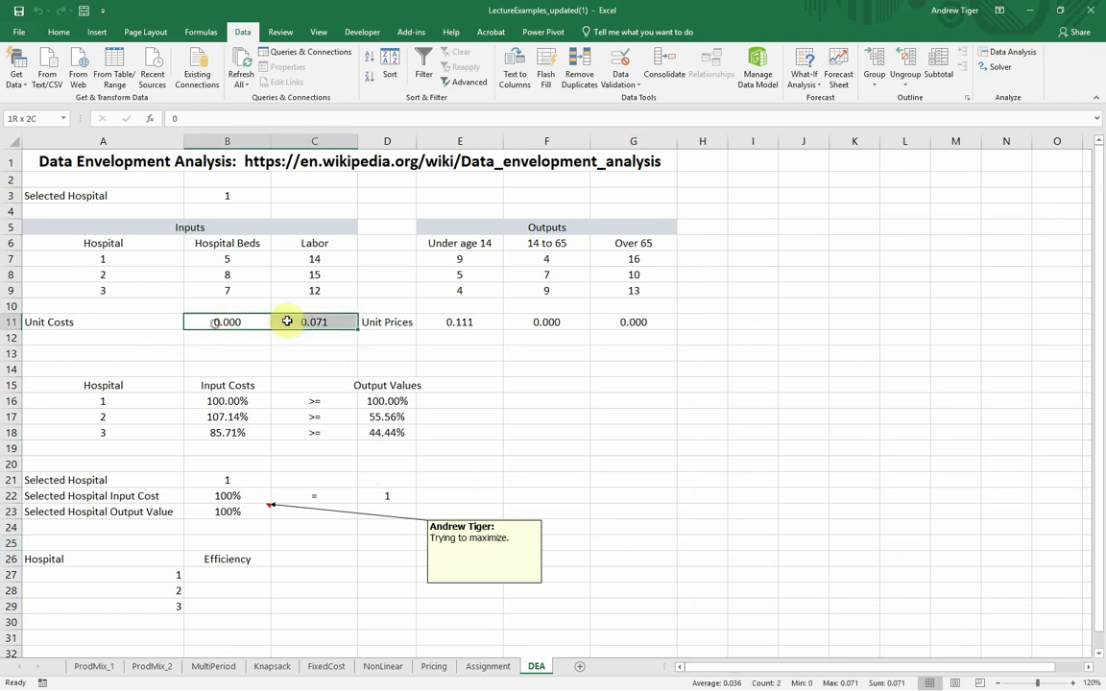
left_click_drag(459, 320, 626, 314)
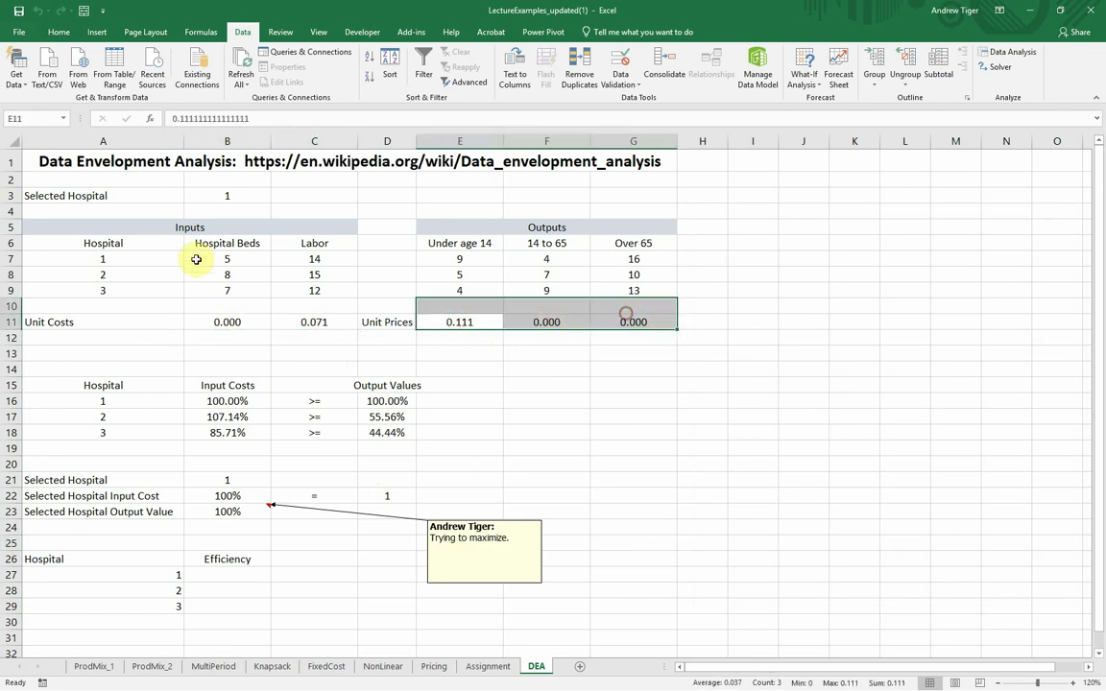
left_click_drag(192, 257, 625, 289)
left_click(696, 367)
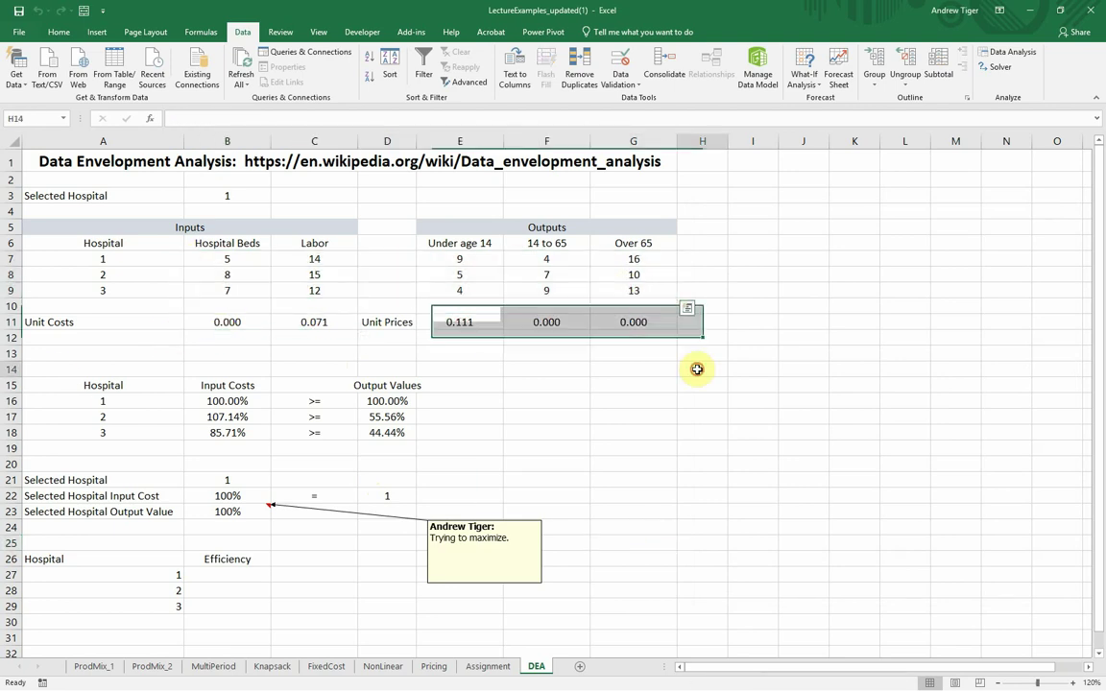
Compare the input data in B7:C9 with the output data in E7:G9, and check the Selected Hospital cell B3.
left_click_drag(218, 258, 328, 289)
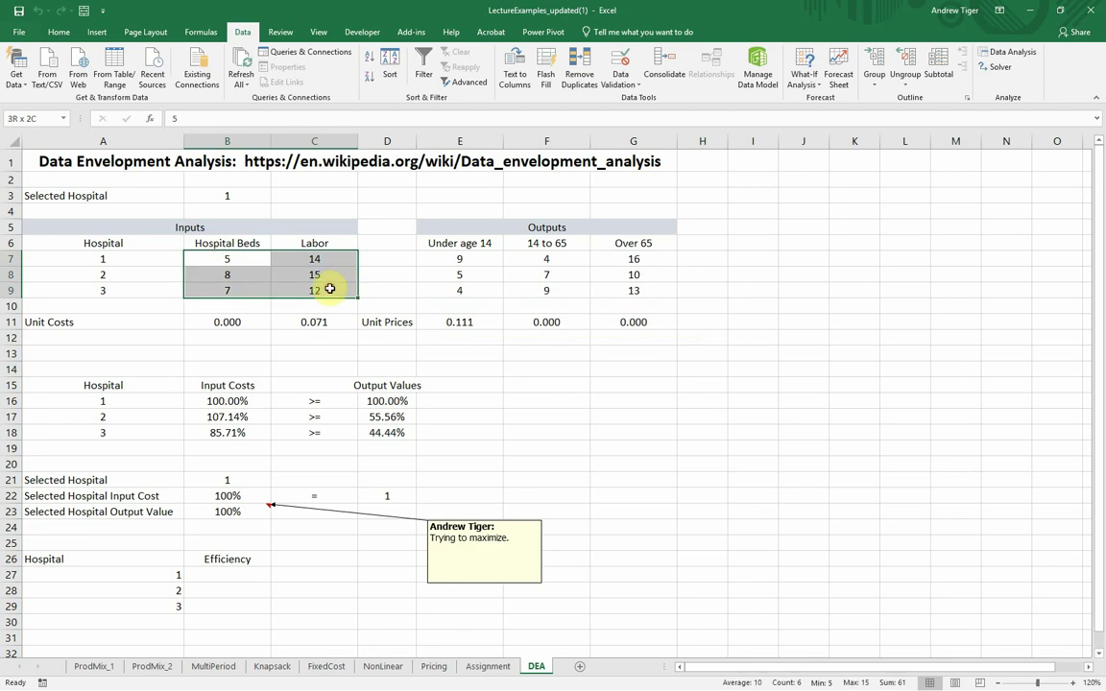
left_click_drag(453, 258, 627, 292)
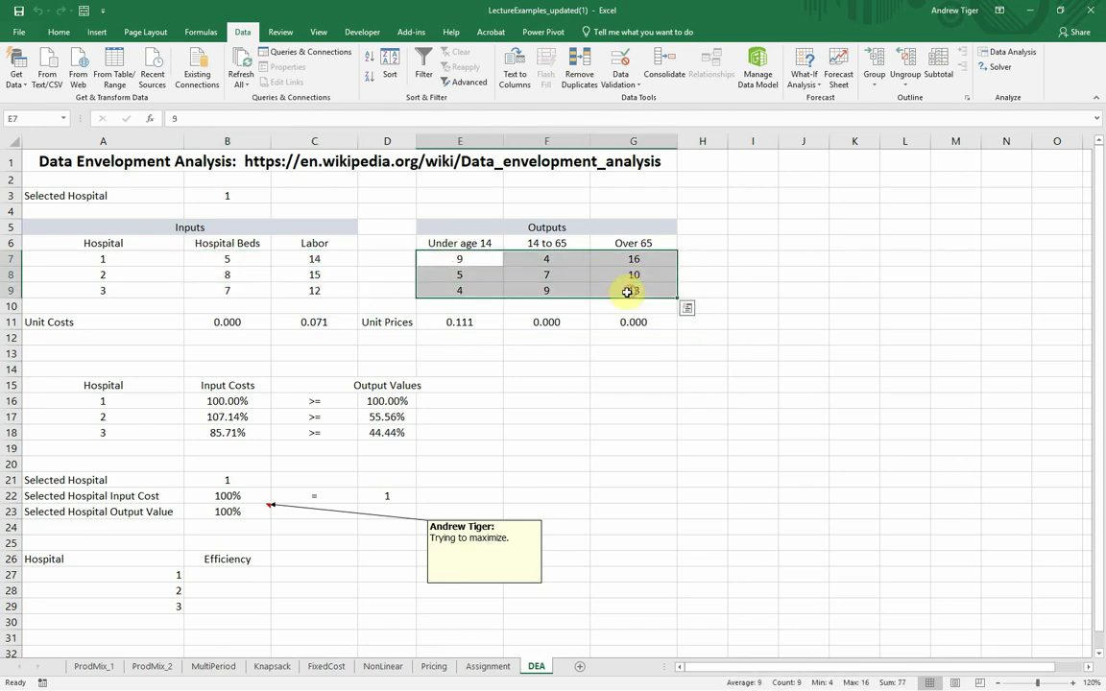
left_click_drag(226, 259, 317, 275)
left_click_drag(430, 256, 626, 290)
left_click(647, 322)
left_click(216, 197)
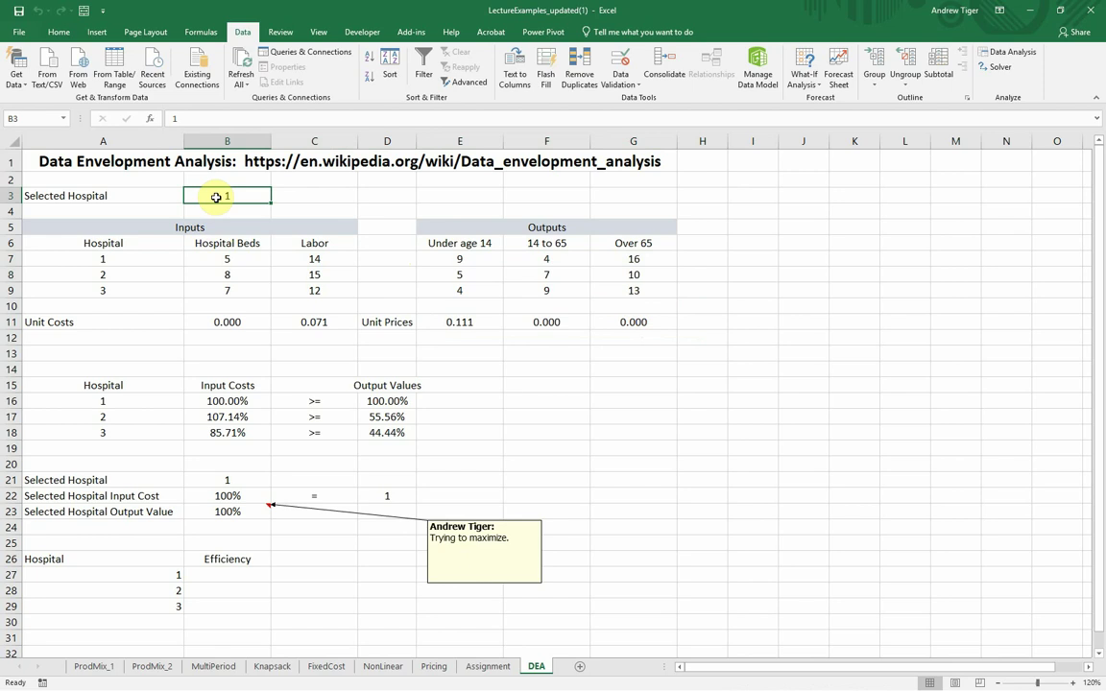
left_click(614, 414)
Trace the SUMPRODUCT formulas behind hospital 1's input cost in B16 and output value in D16.
left_click(218, 402)
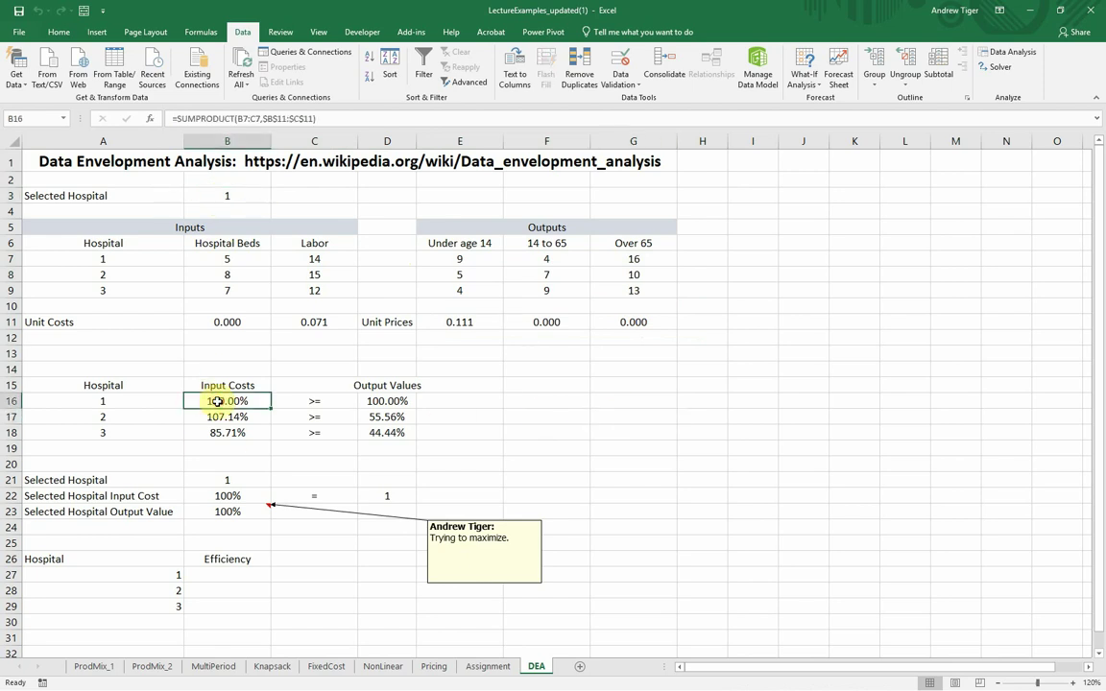
left_click(339, 117)
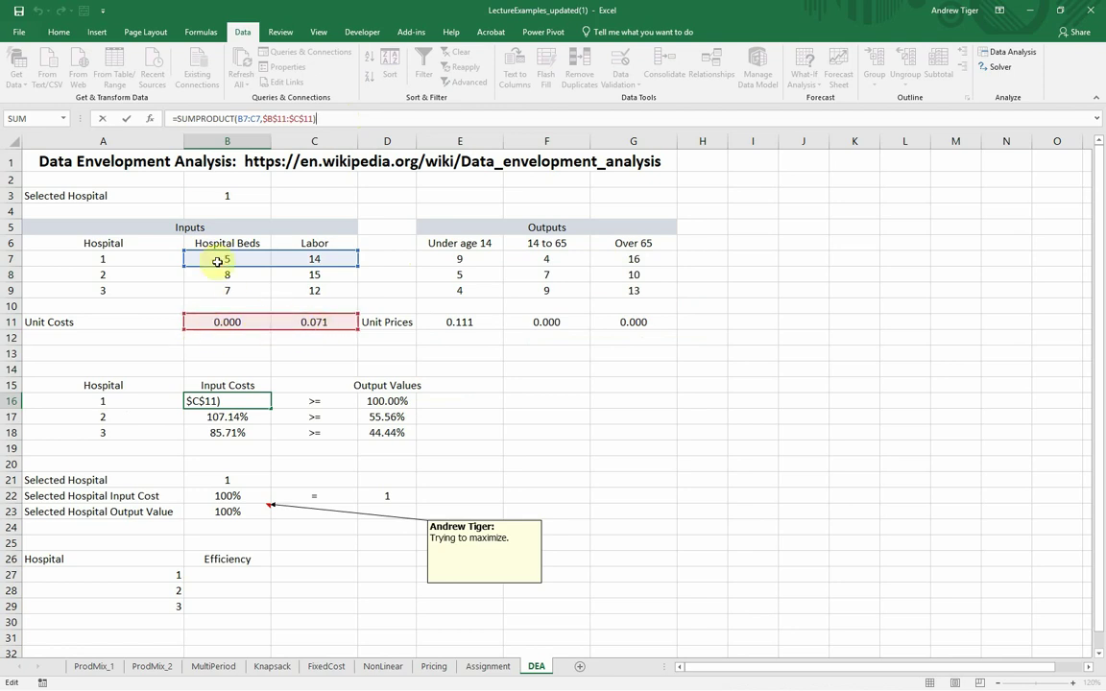
left_click(546, 369)
left_click(380, 399)
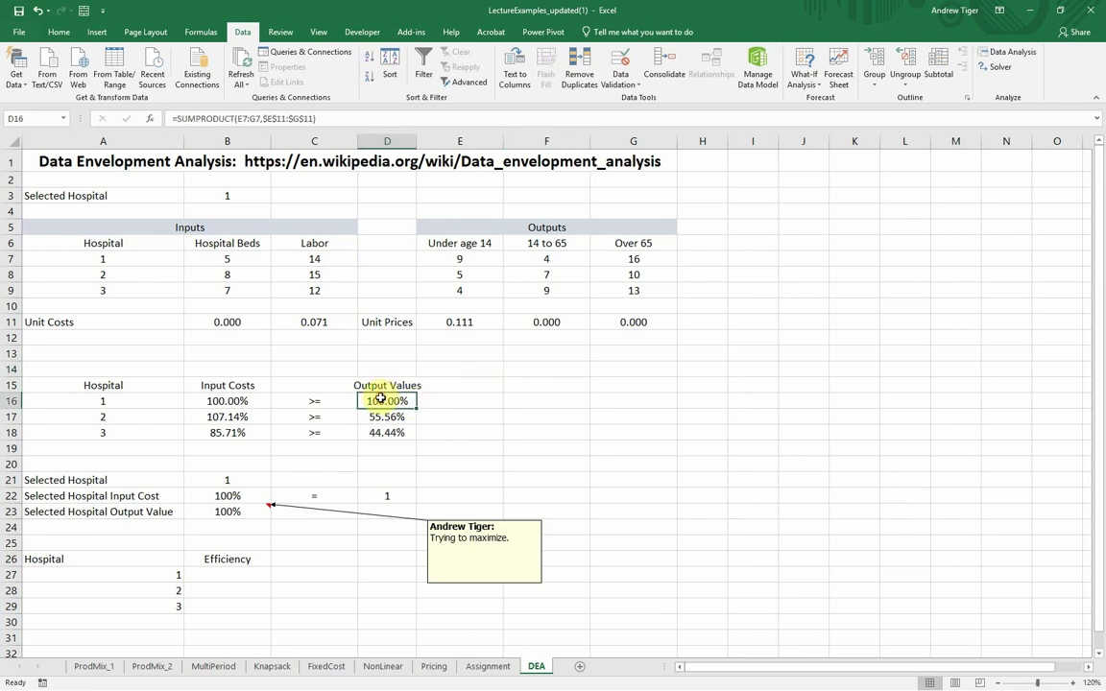
left_click(339, 117)
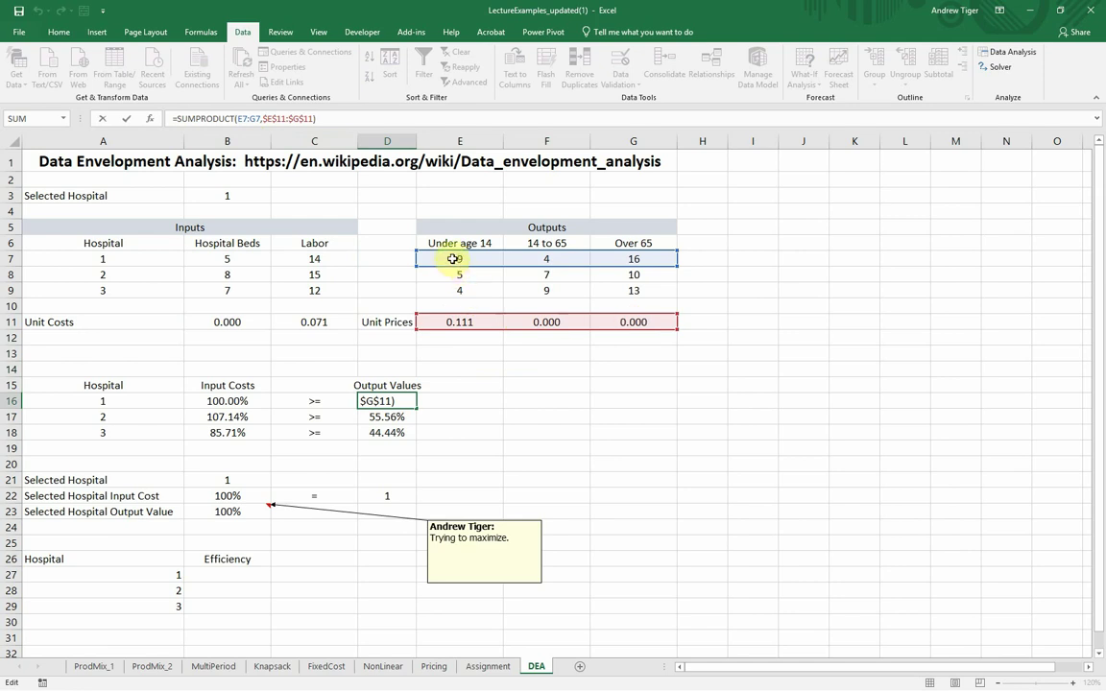
left_click(717, 292)
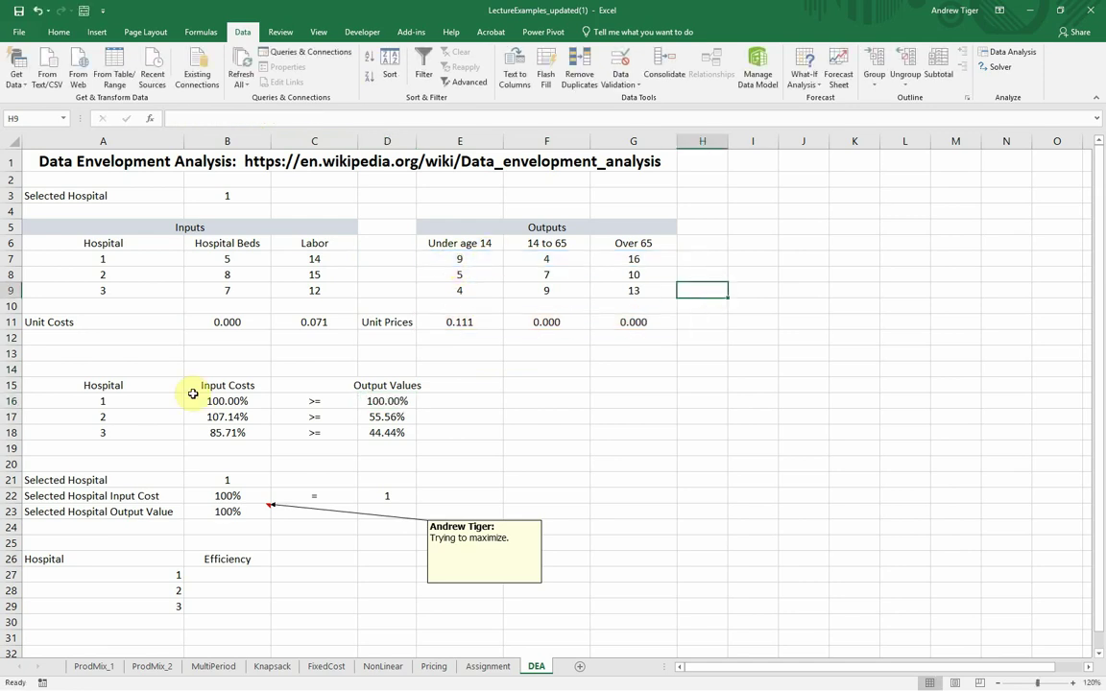
Trace the input cost formulas for hospitals 2 and 3 in B17 and B18, and hospital 2's output value formula in D17.
left_click(218, 399)
left_click(226, 417)
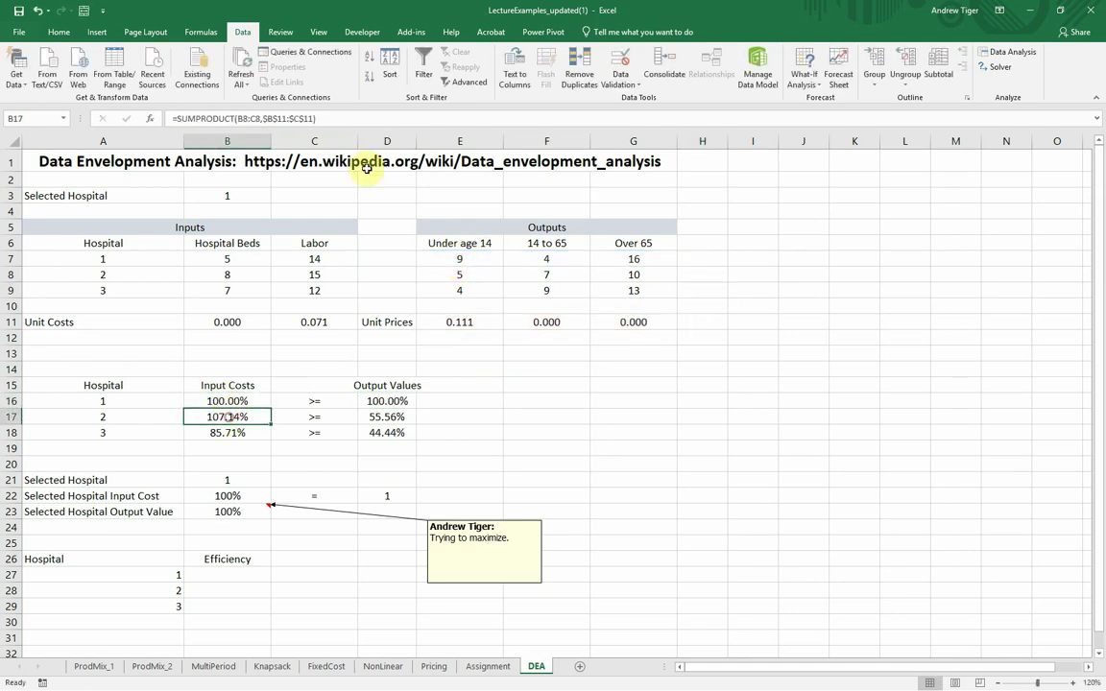
left_click(341, 118)
left_click(496, 368)
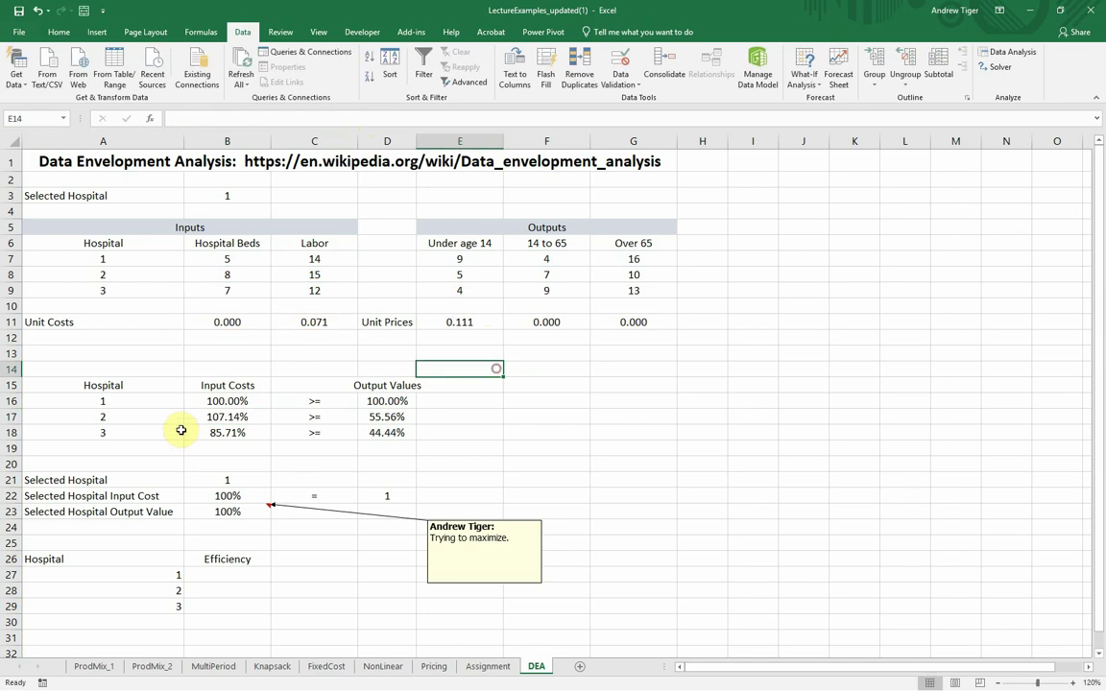
left_click(219, 430)
left_click(342, 118)
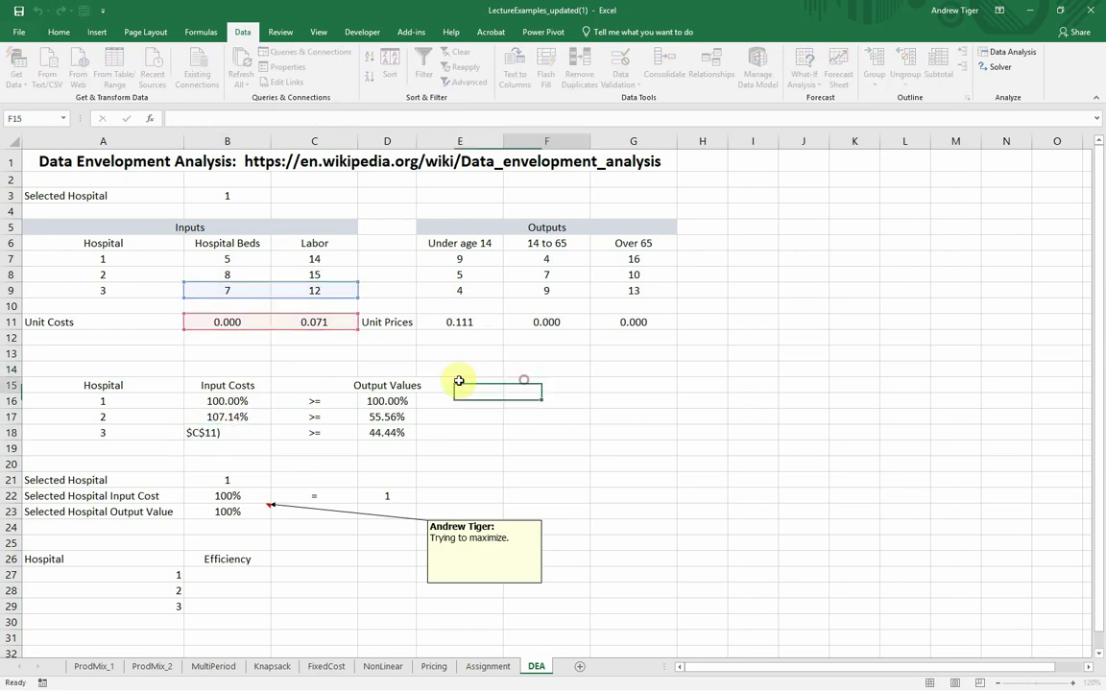
left_click(527, 382)
left_click(375, 417)
left_click(335, 117)
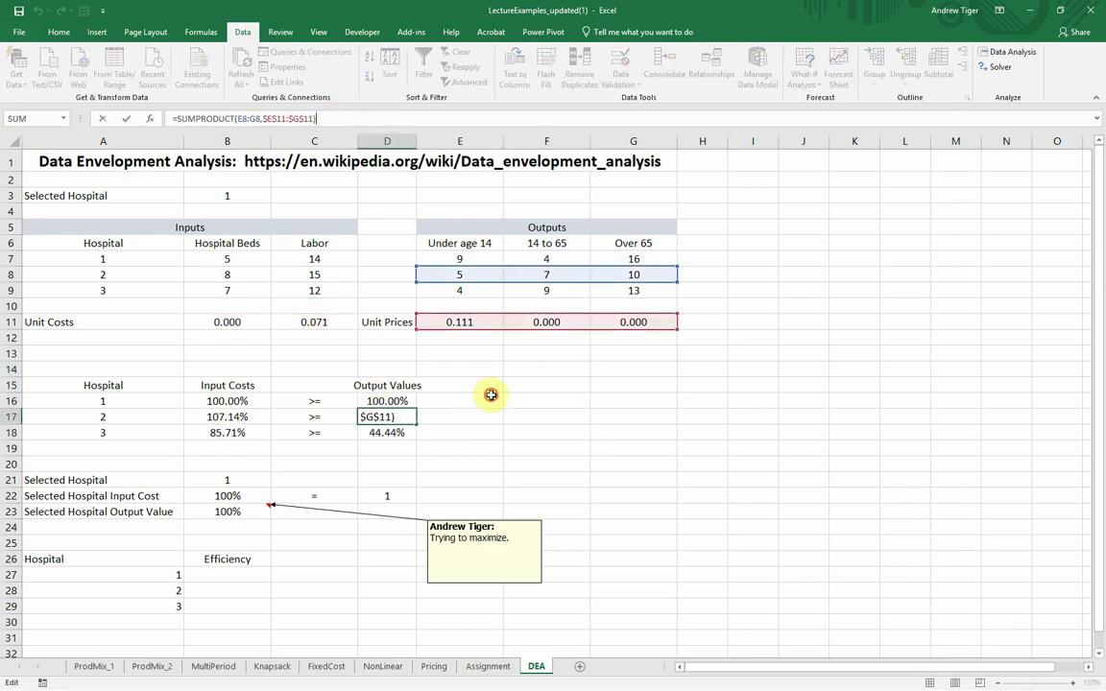
left_click(493, 395)
left_click(509, 437)
Compare the Input Costs in B16:B18 with the Output Values in D16:D18 across the >= constraint.
left_click(324, 401)
left_click_drag(325, 401, 240, 435)
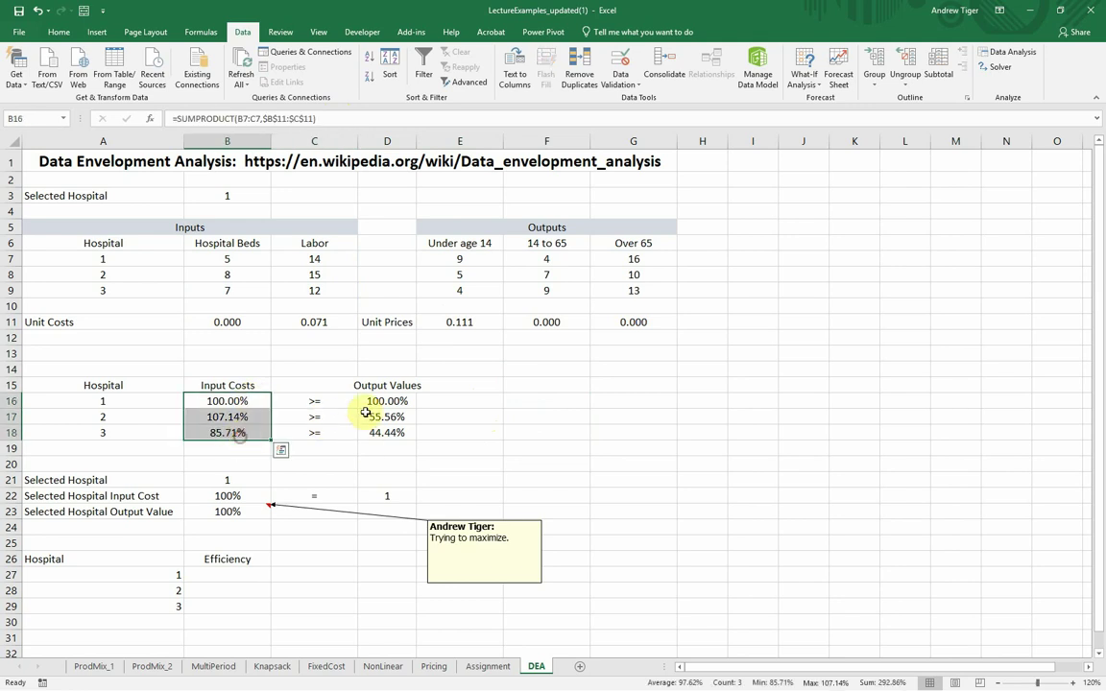
left_click_drag(380, 401, 420, 432)
left_click(529, 422)
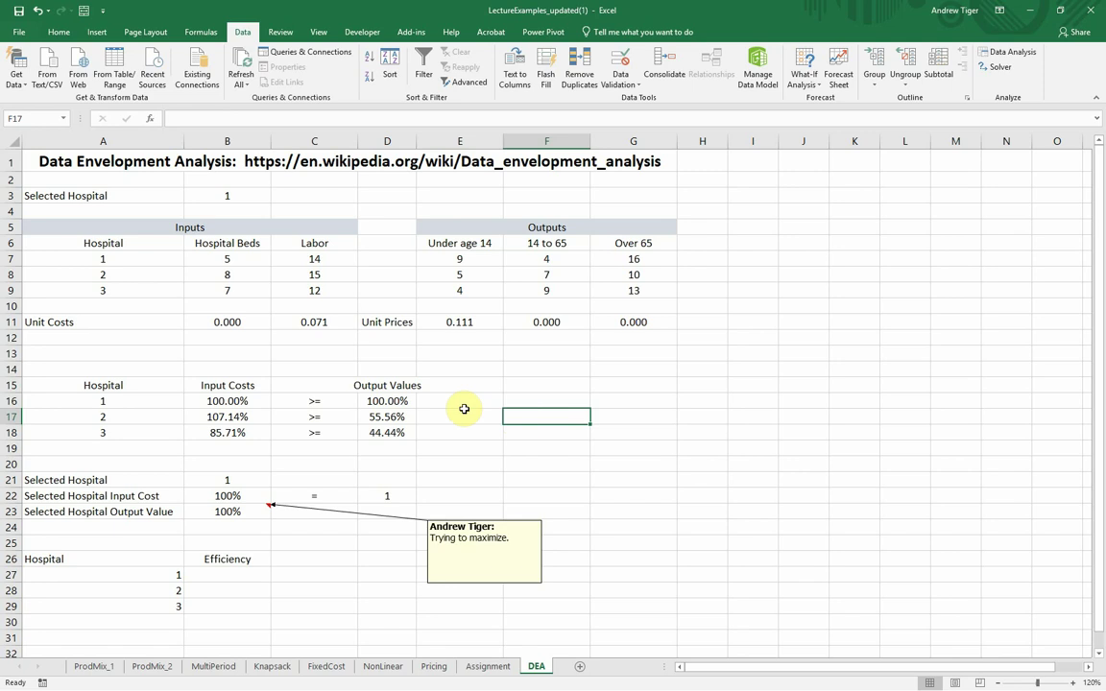
Try hospital 2 as the Selected Hospital in B3, and undo that entry.
left_click(222, 195)
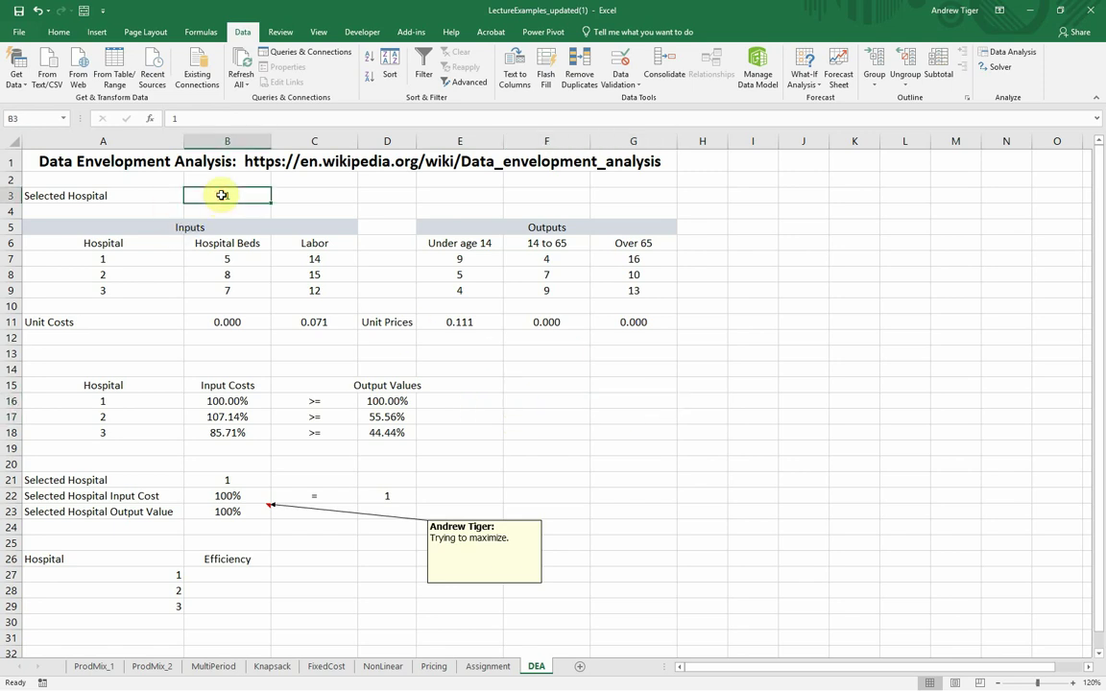
type("1")
left_click(223, 195)
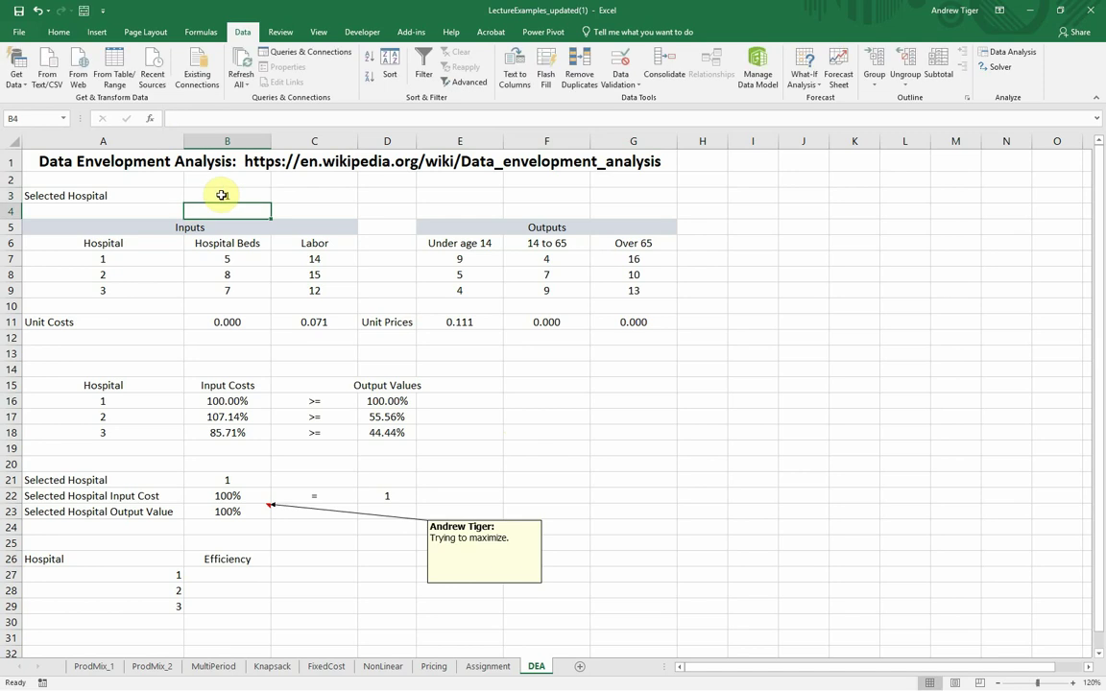
type("1")
key("Return")
left_click(222, 195)
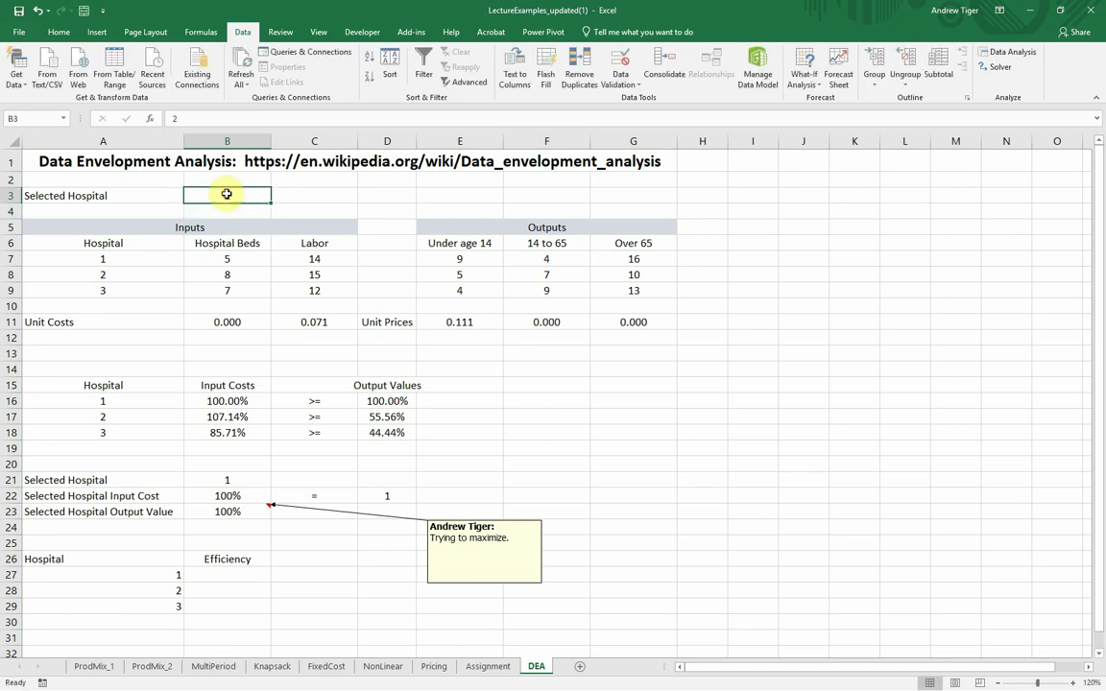
type("2")
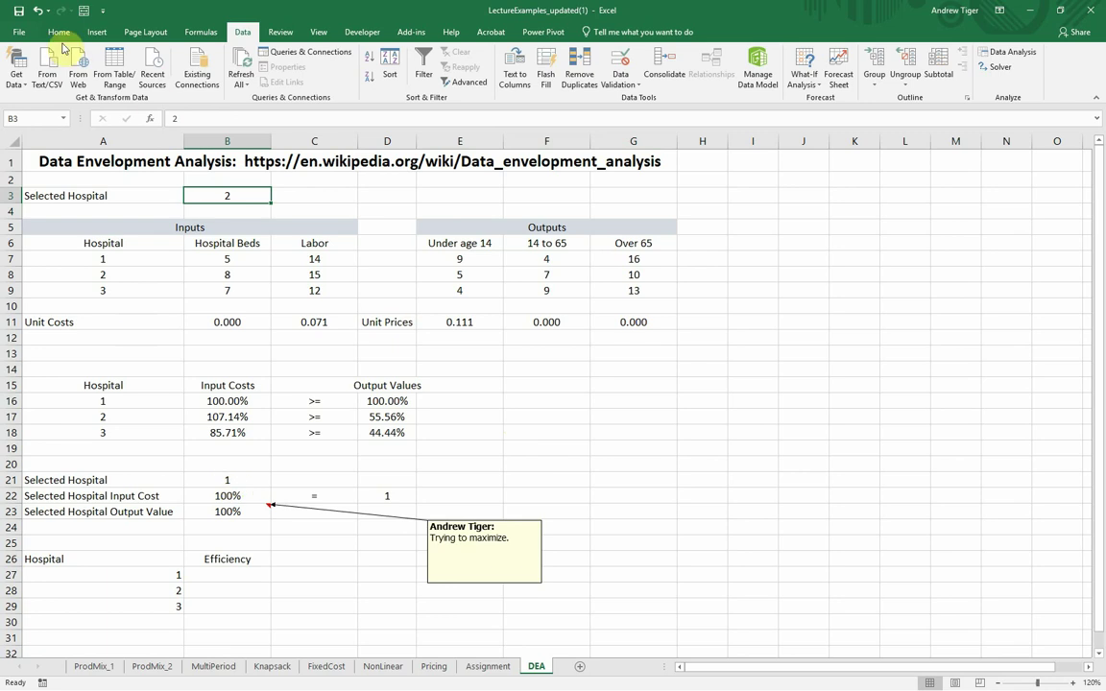
left_click(37, 10)
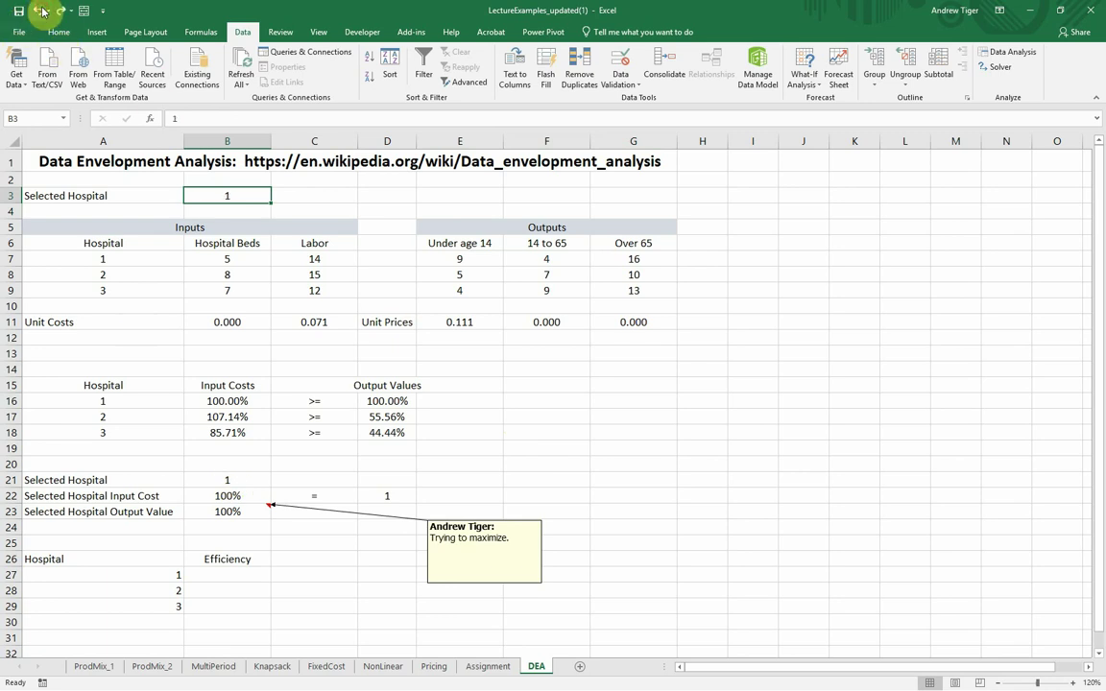
Link the lower Selected Hospital cell B21 to the selection in B3 with the formula =B3.
left_click(212, 483)
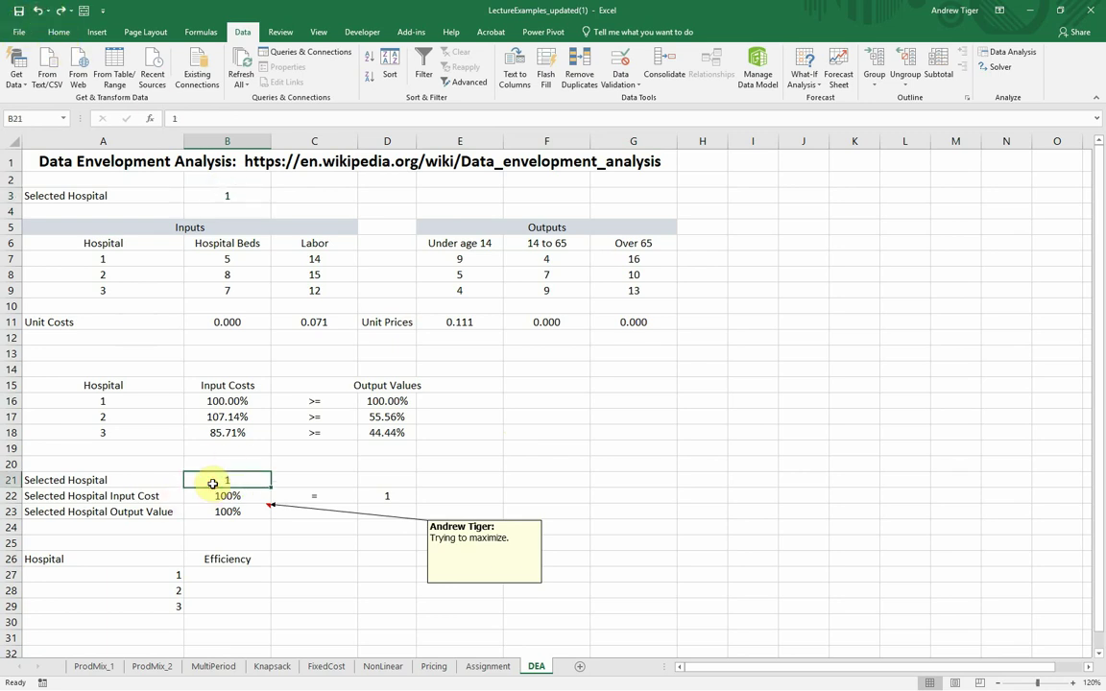
type("=")
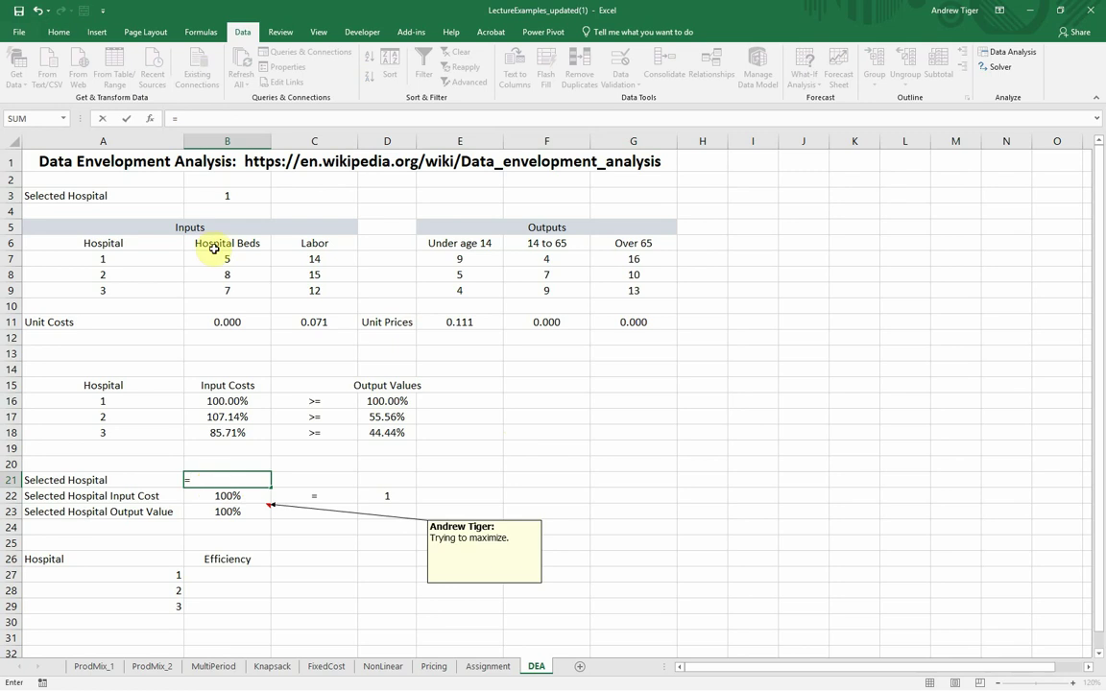
left_click(221, 198)
key("Return")
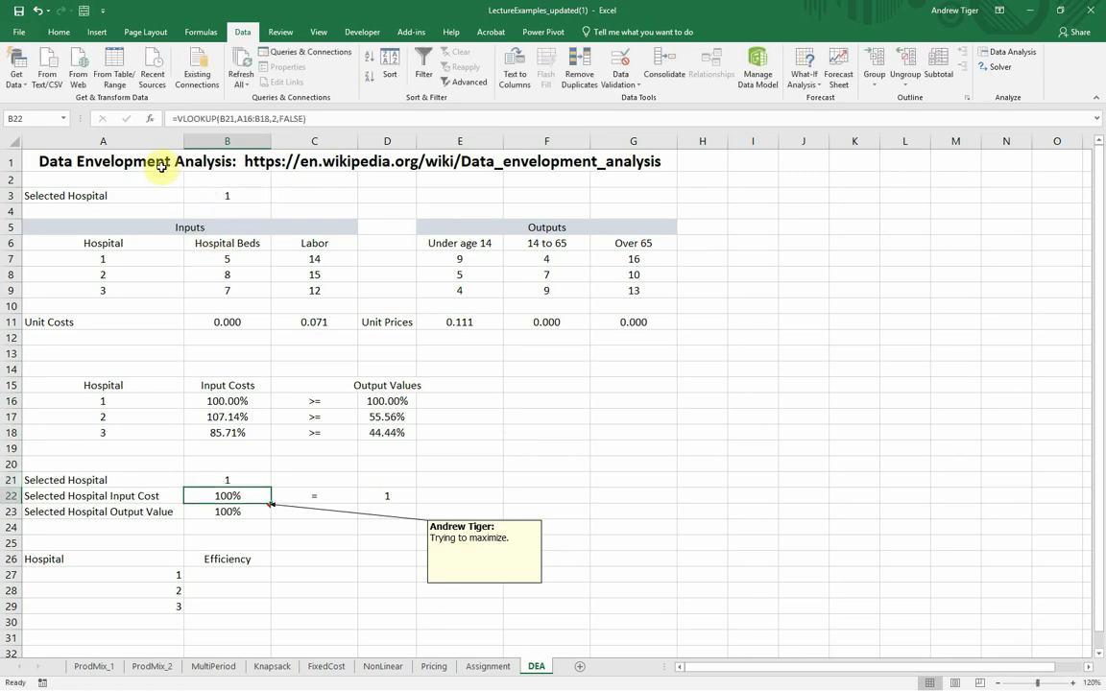
Set the Selected Hospital in B3 to 2 and check the linked cell B21.
left_click(206, 196)
type("2")
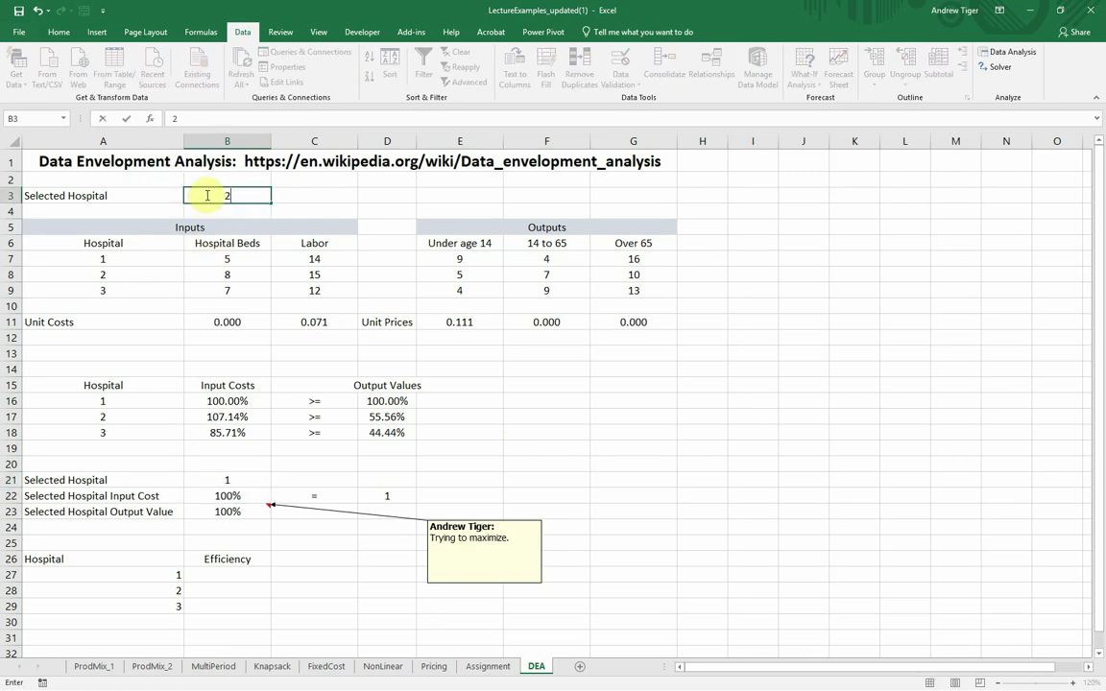
key("Return")
left_click(200, 478)
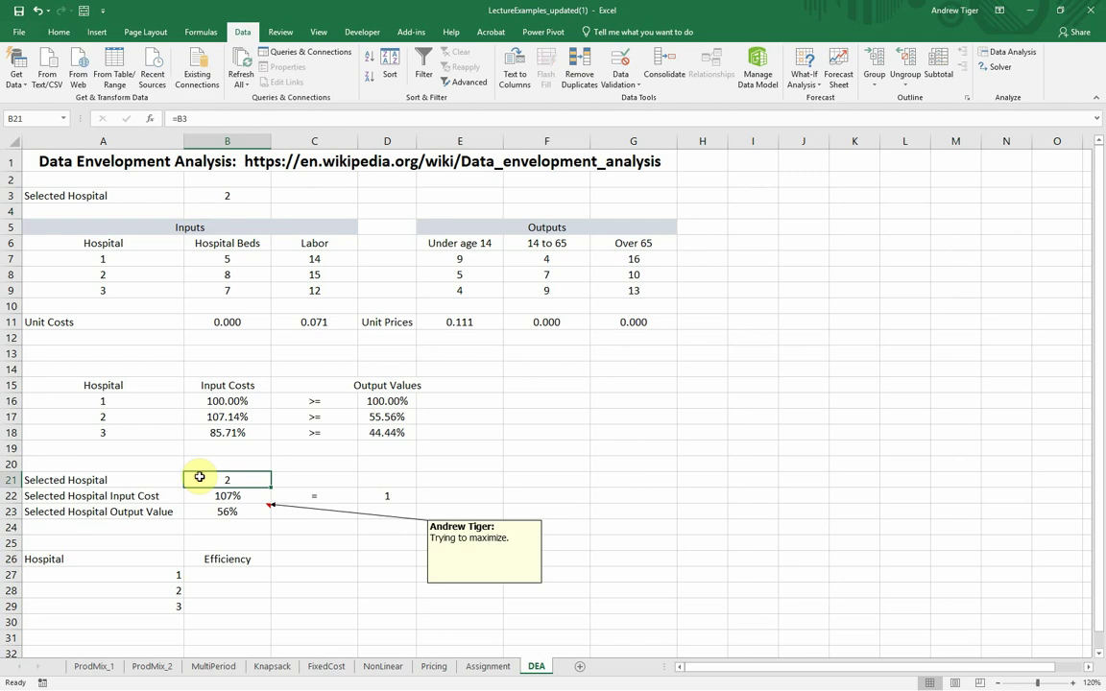
Examine the VLOOKUP formulas behind the Selected Hospital Input Cost in B22 and the Selected Hospital Output Value in B23.
left_click(204, 495)
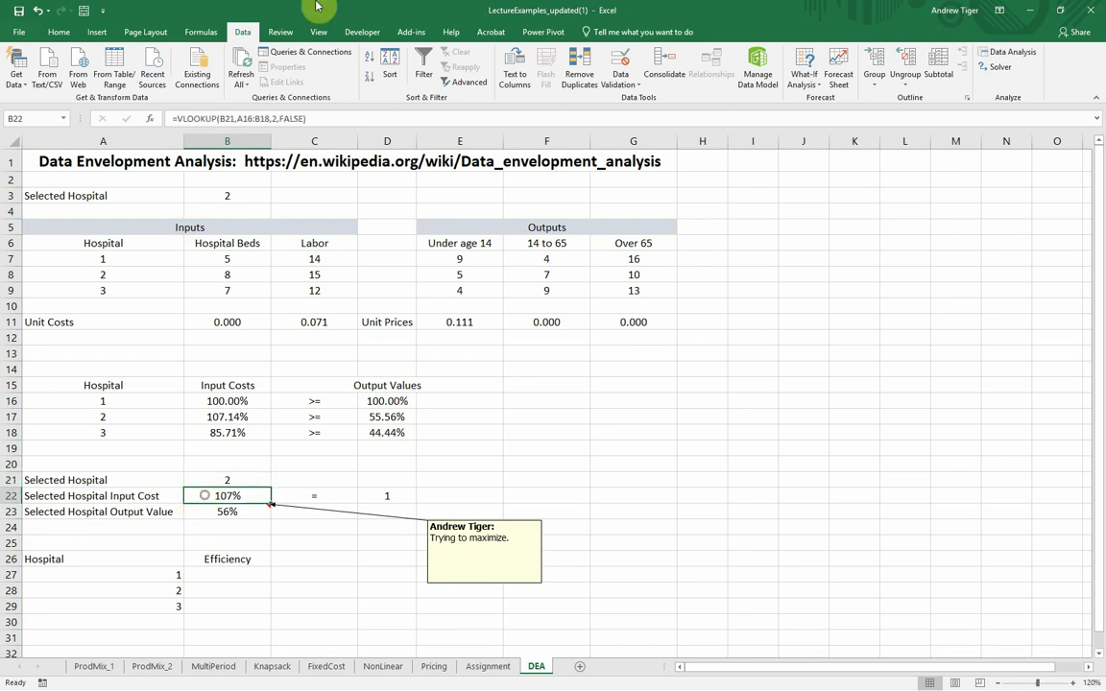
left_click(314, 118)
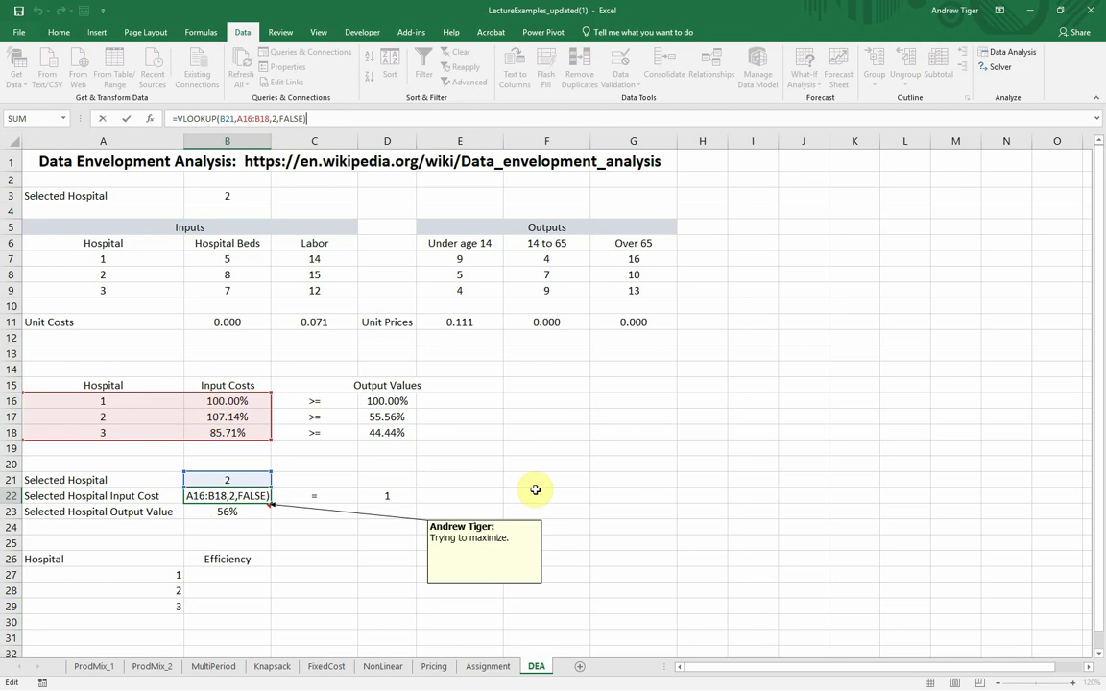
key("Return")
left_click(230, 492)
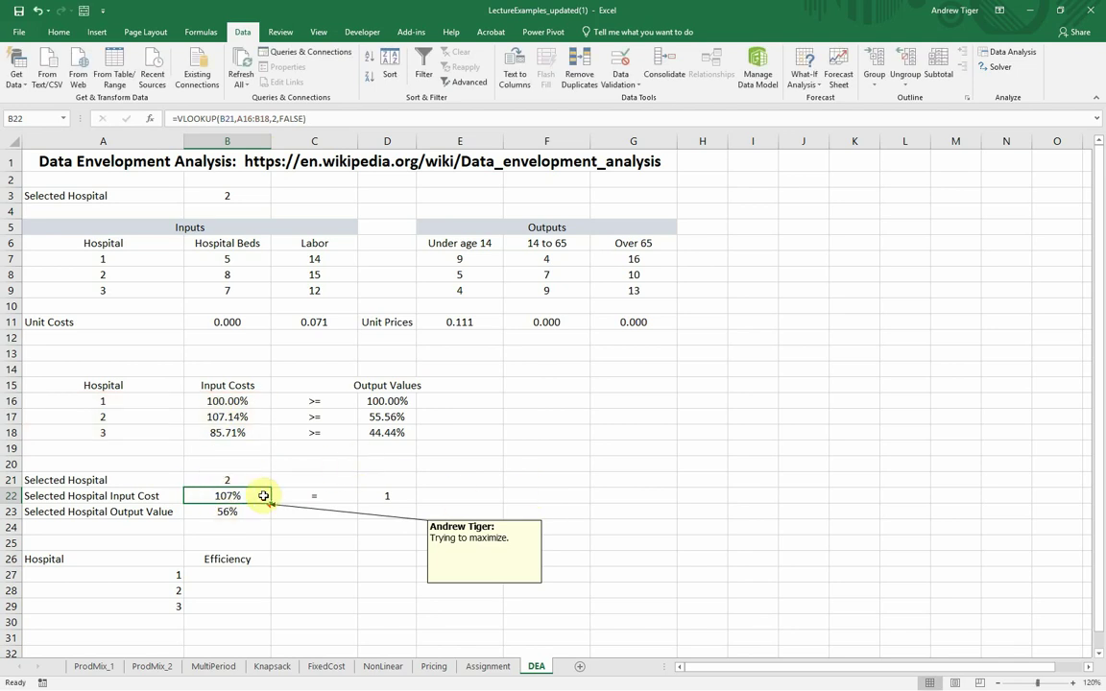
left_click(382, 416)
left_click(227, 511)
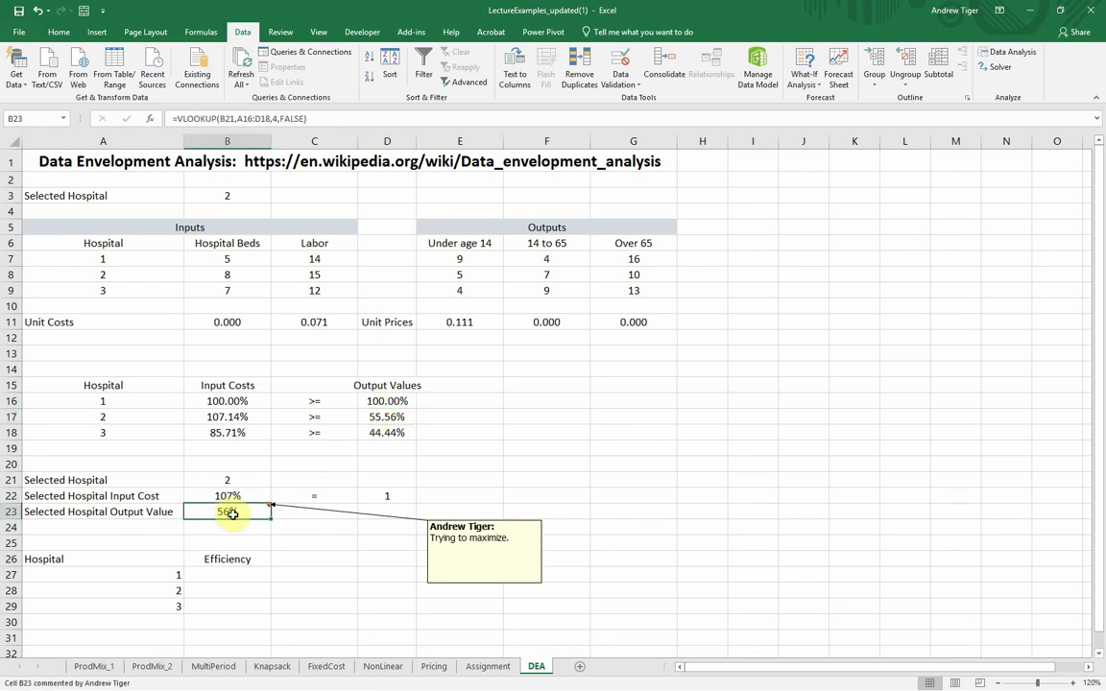
left_click(329, 117)
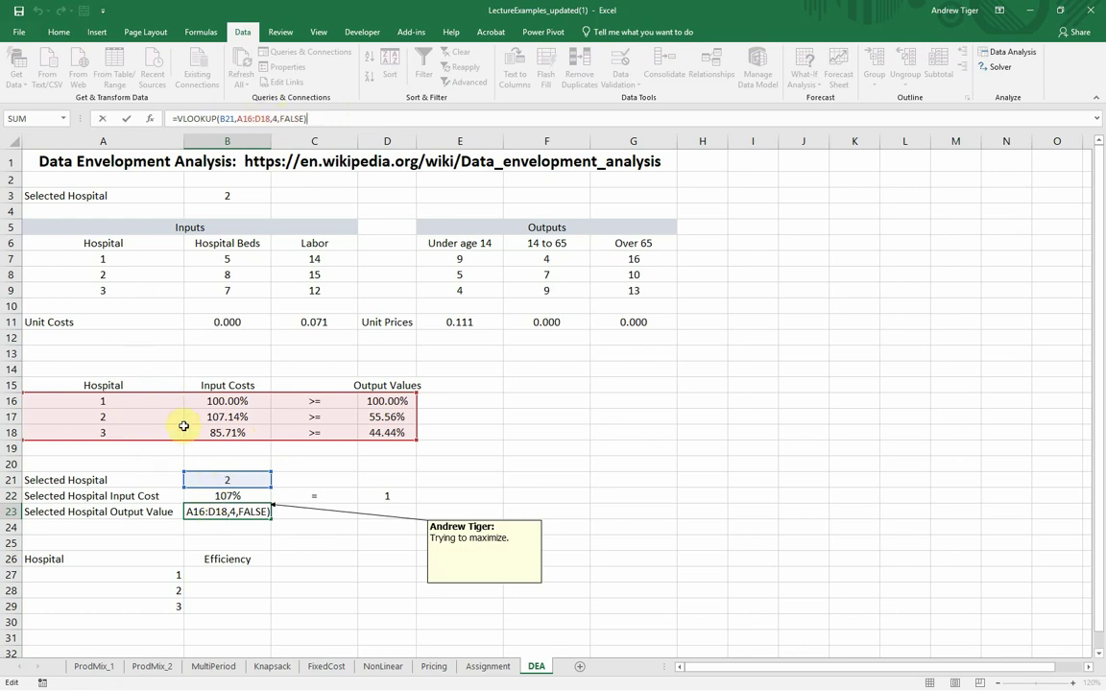
left_click(459, 417)
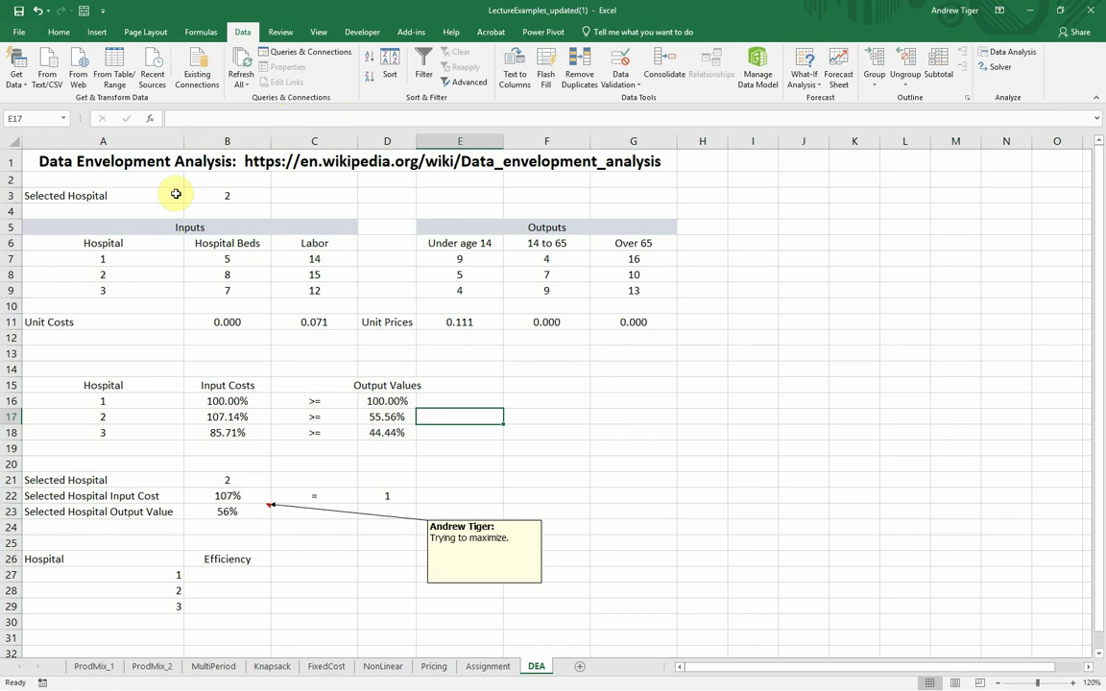
Set the Selected Hospital in B3 to 1 and check hospital 1's Input Cost and Output Value in row 16.
left_click(223, 194)
type("1")
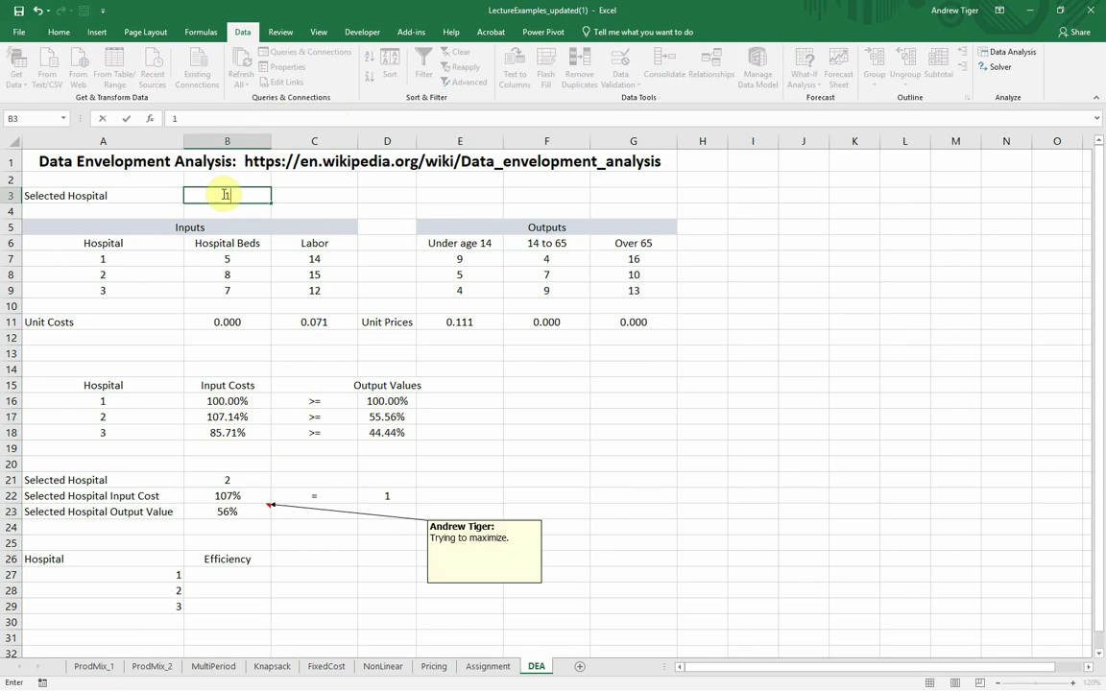
key("Return")
left_click(221, 399)
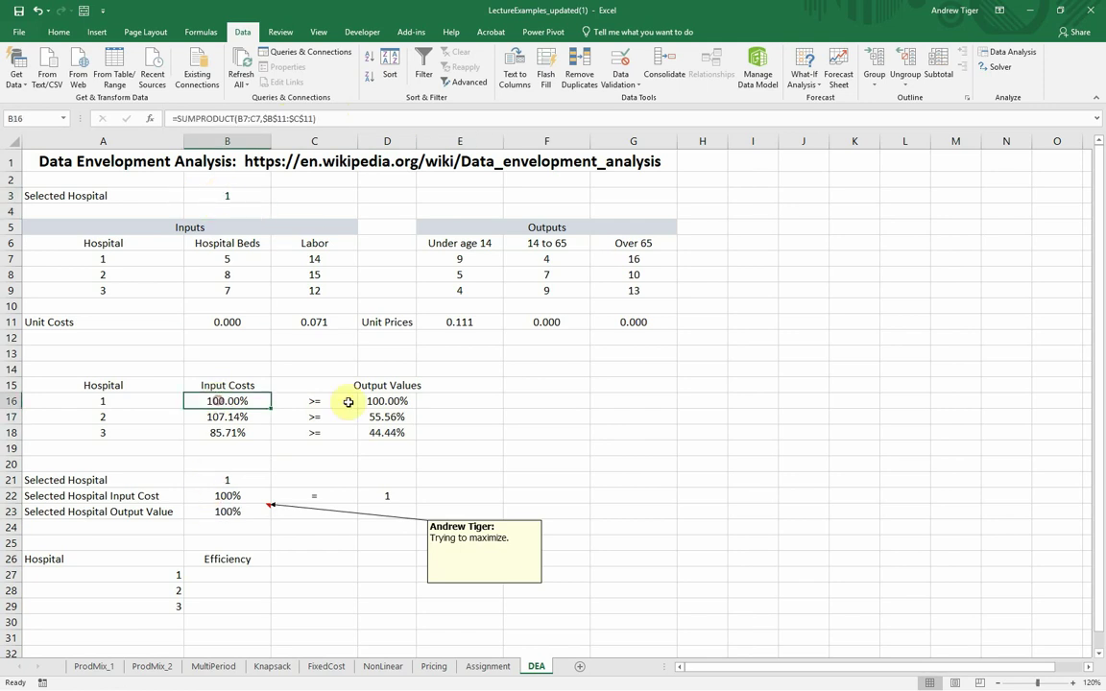
left_click(370, 402)
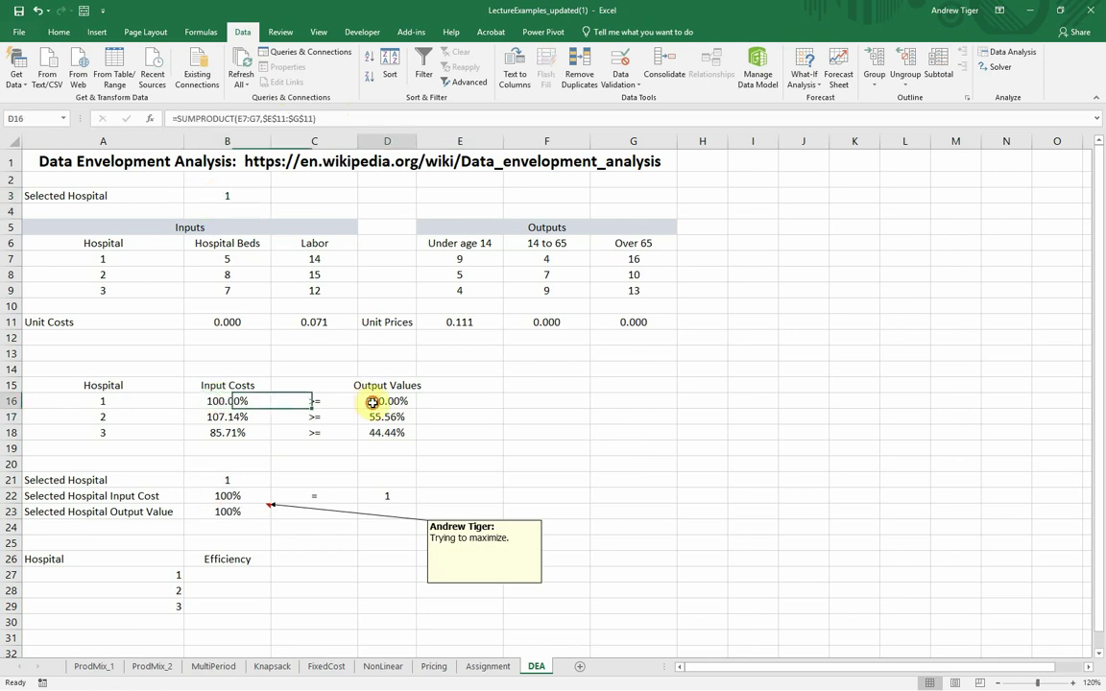
Set the Selected Hospital in B3 to 3 and compare row 18 with the looked-up values in B22:B23.
left_click(195, 197)
type("3")
key("Return")
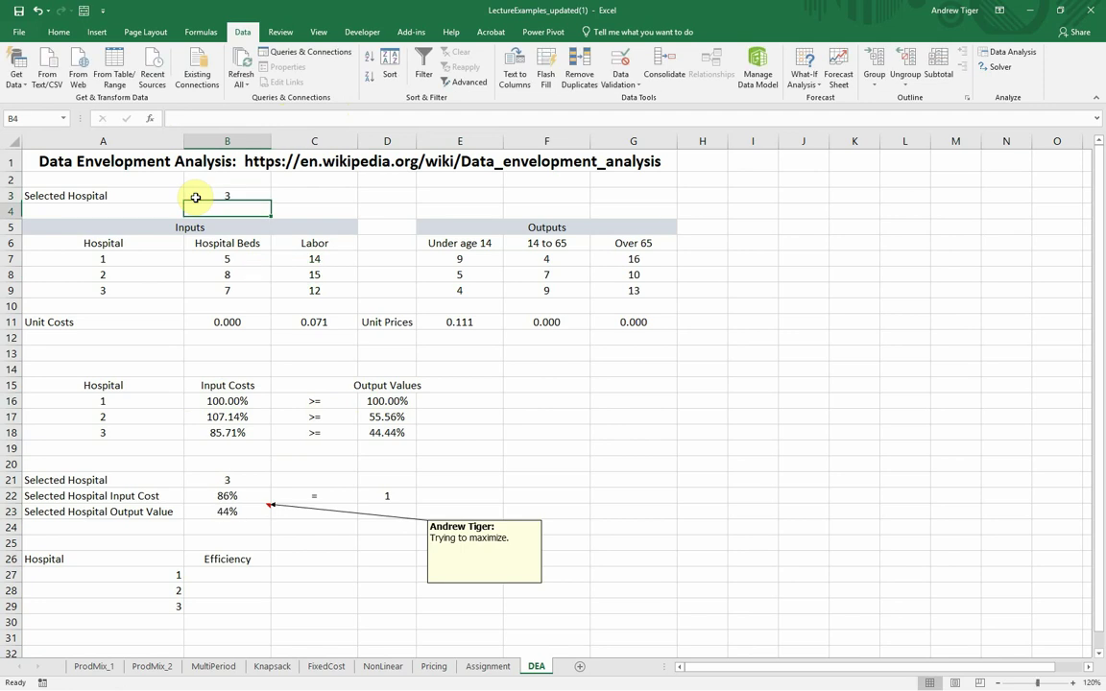
left_click(224, 434)
left_click(384, 433)
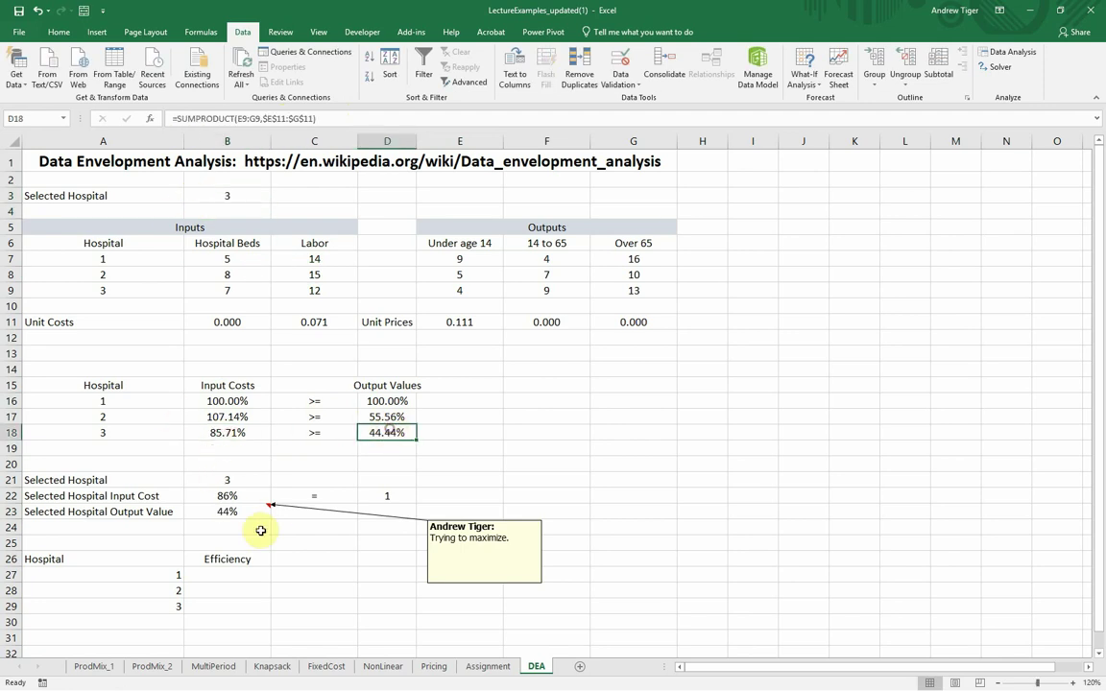
left_click_drag(227, 496, 235, 514)
left_click(500, 480)
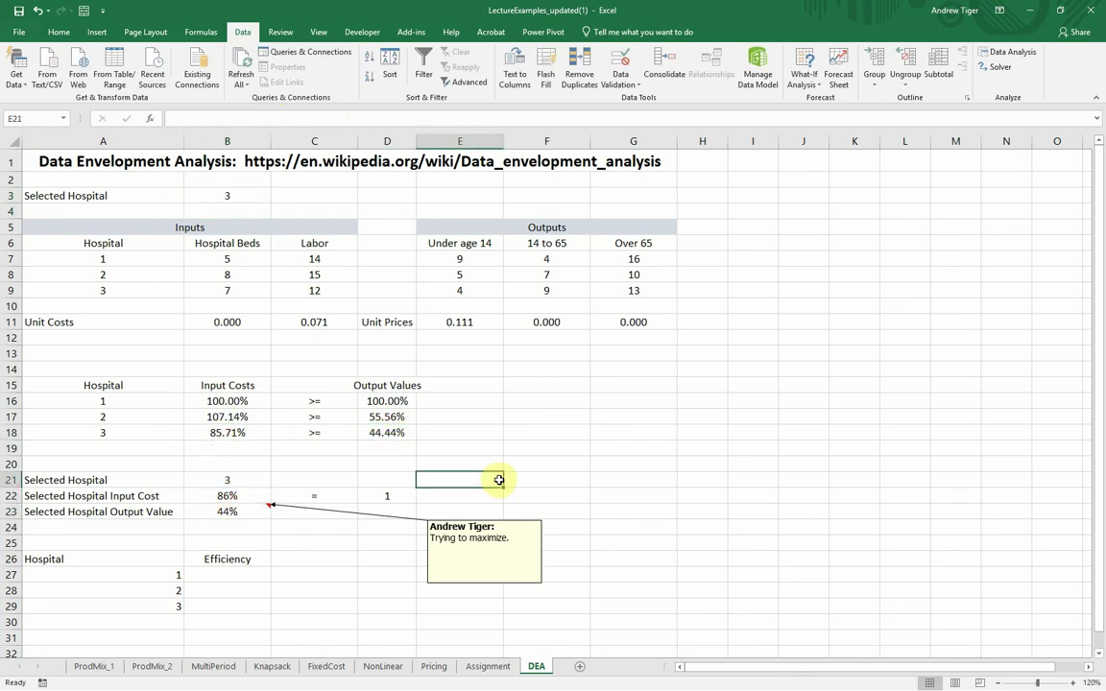
left_click(624, 464)
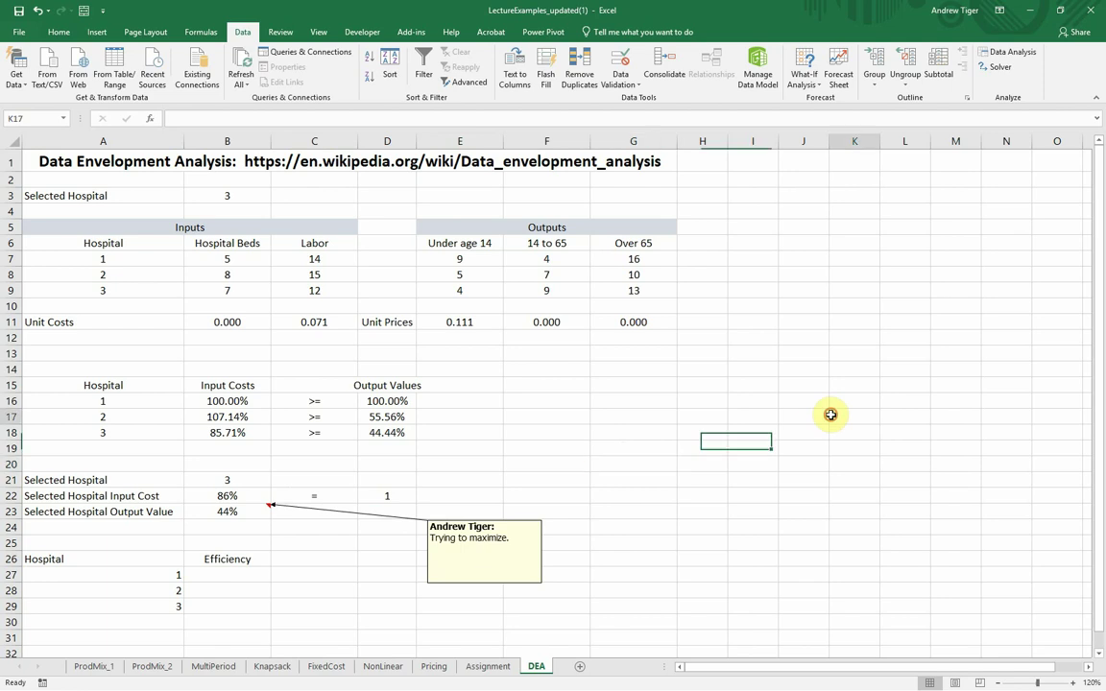
Set the Selected Hospital in B3 back to 1.
left_click(188, 197)
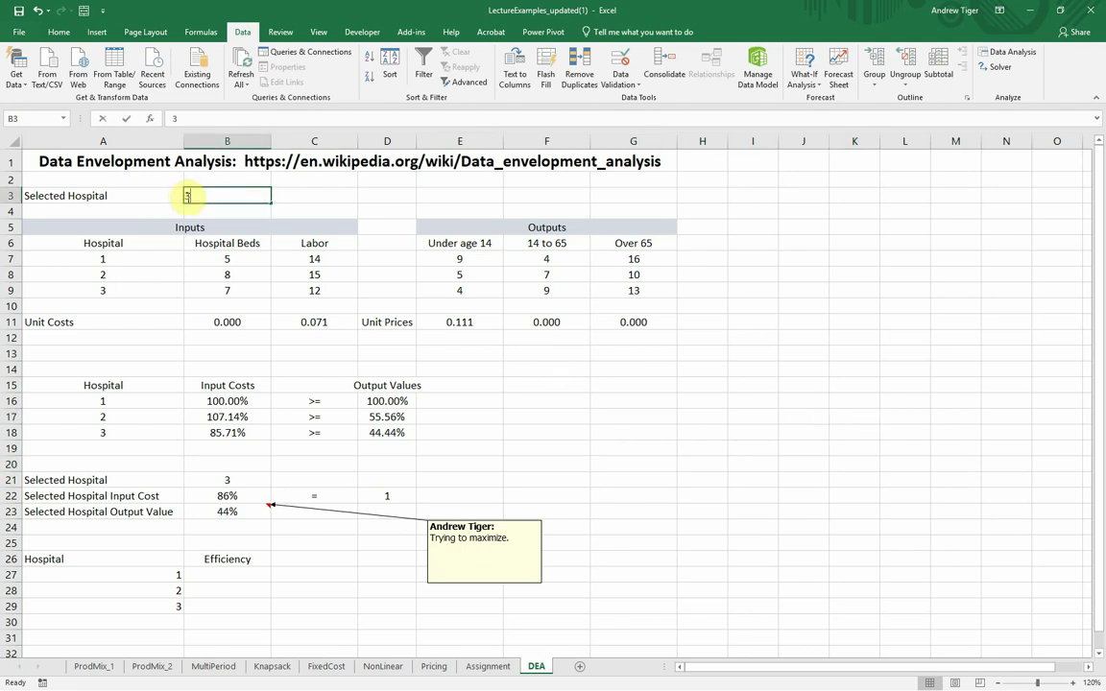
key("BackSpace")
type("1")
key("Return")
left_click(187, 197)
Run Solver for hospital 1 with the existing parameters, keep the solution, and review the selected hospital's Output Value.
left_click(998, 73)
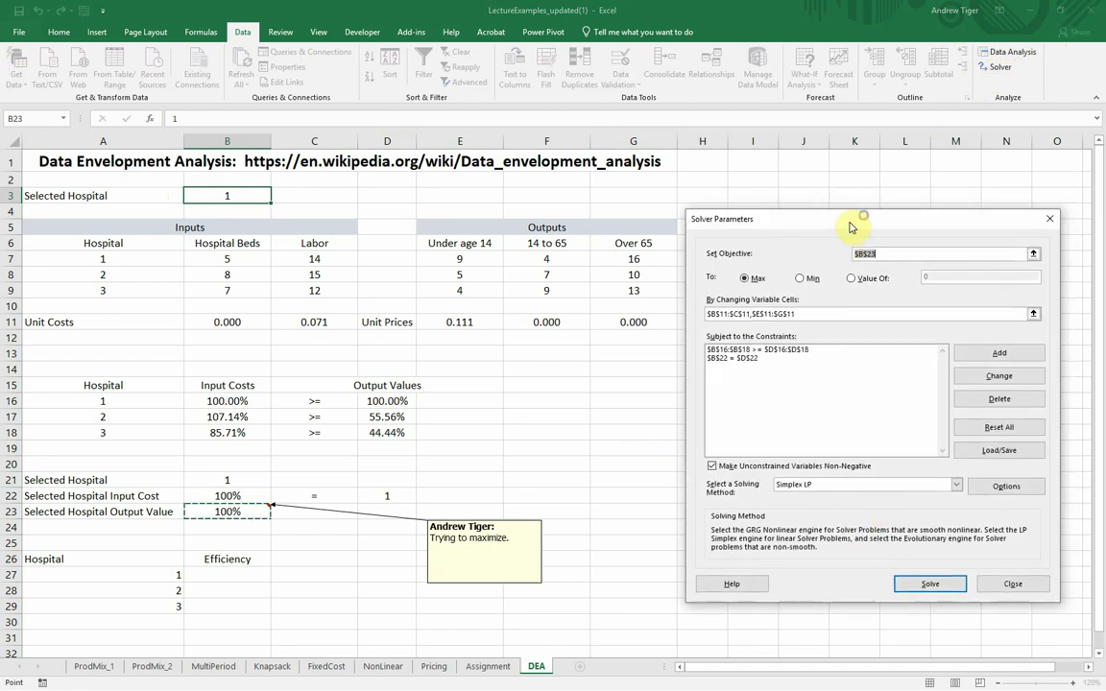
left_click(930, 585)
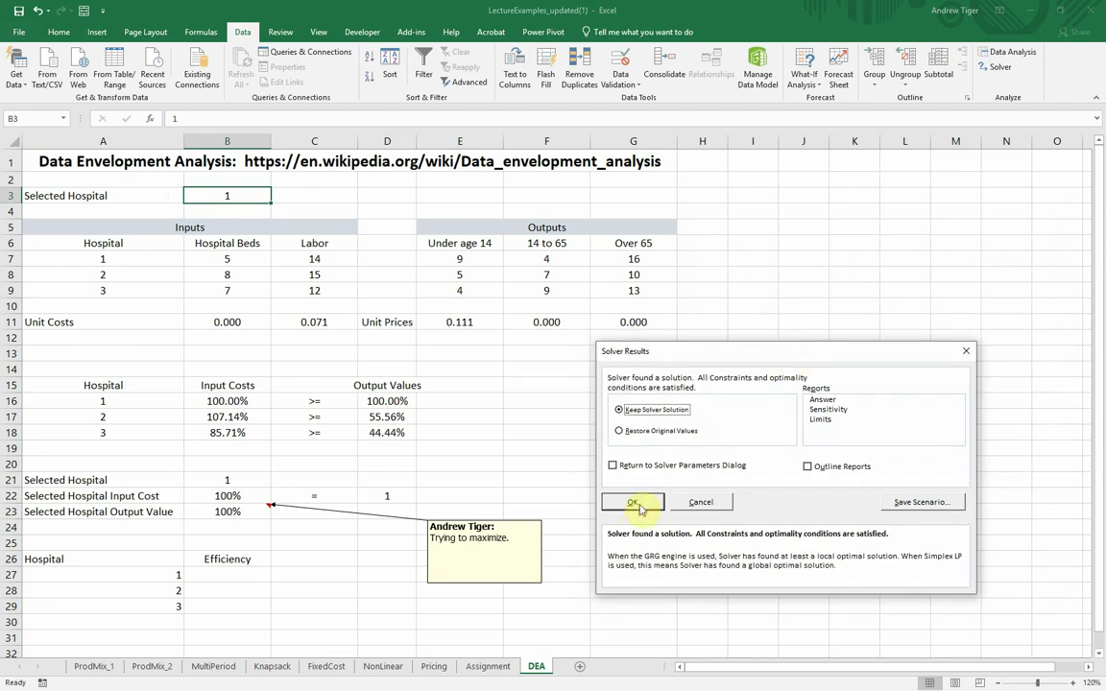
left_click(634, 505)
left_click(545, 461)
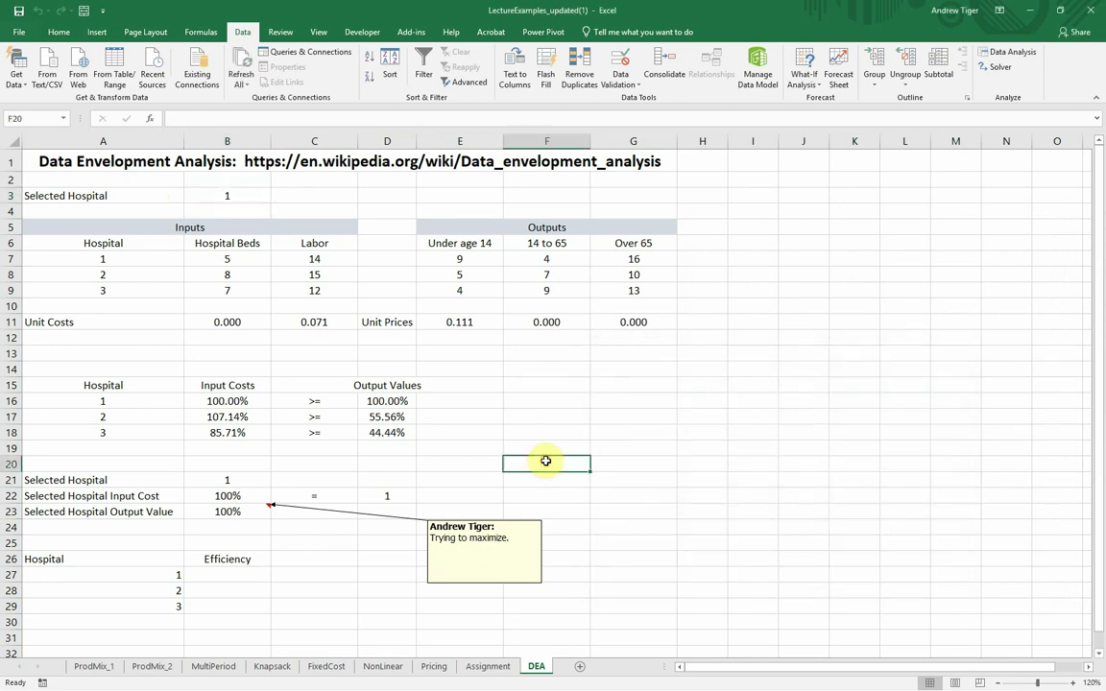
left_click(237, 480)
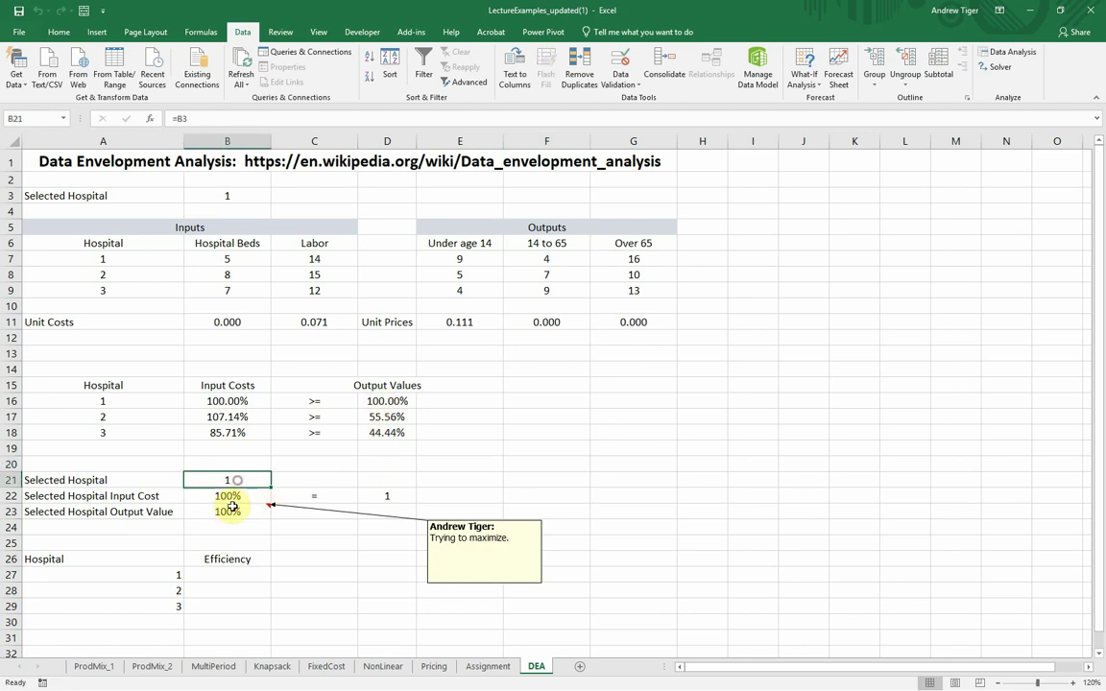
left_click(226, 510)
left_click(216, 198)
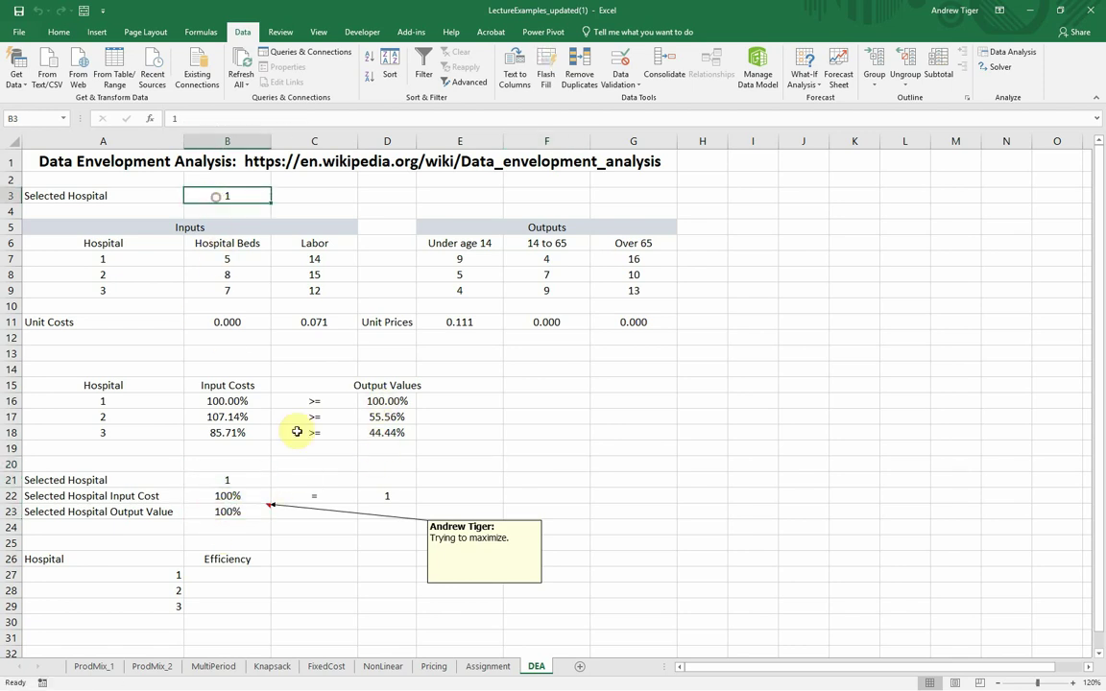
left_click(381, 401)
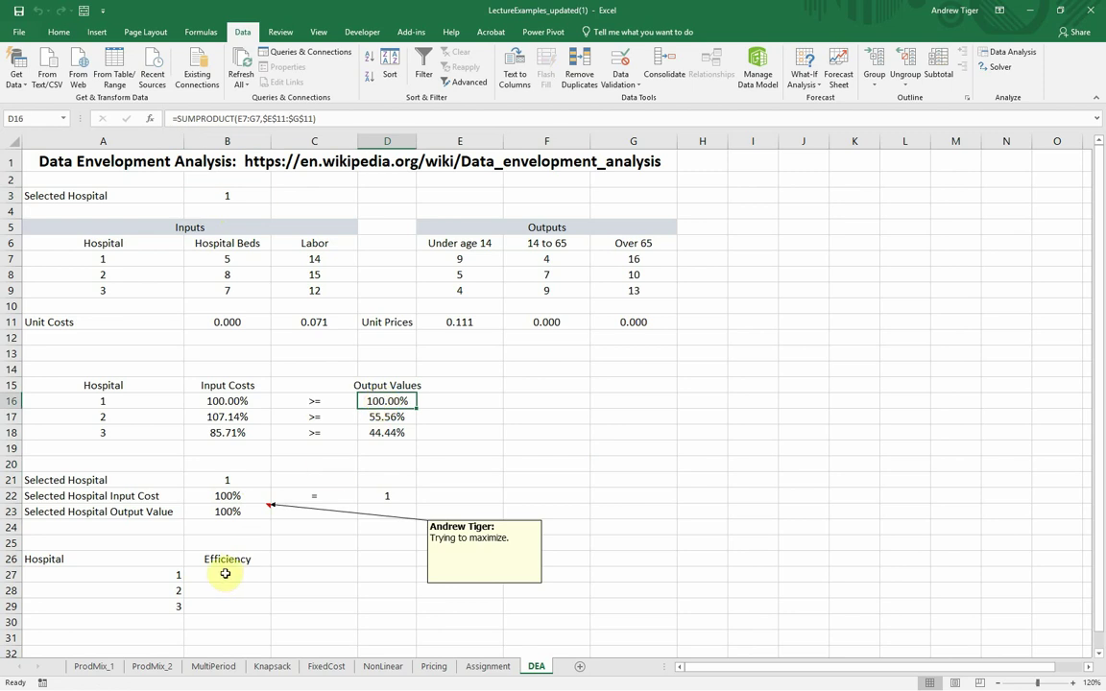
Copy the Selected Hospital Output Value from B23 and paste it as values only into hospital 1's Efficiency cell B27.
left_click(225, 574)
left_click(225, 510)
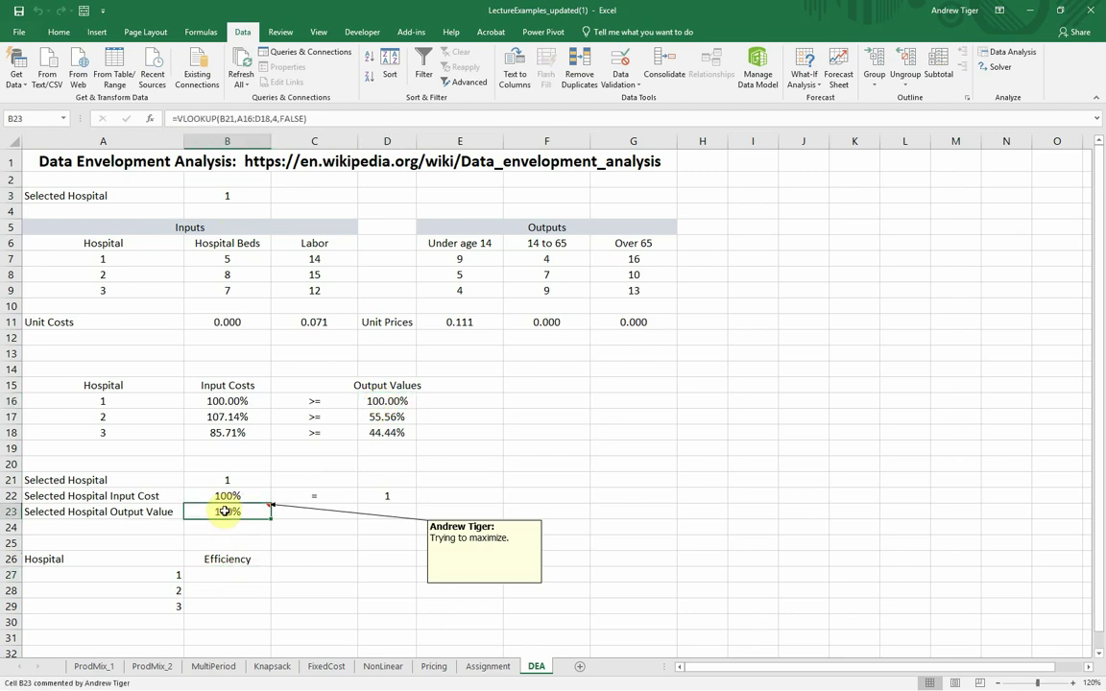
right_click(225, 511)
left_click(240, 199)
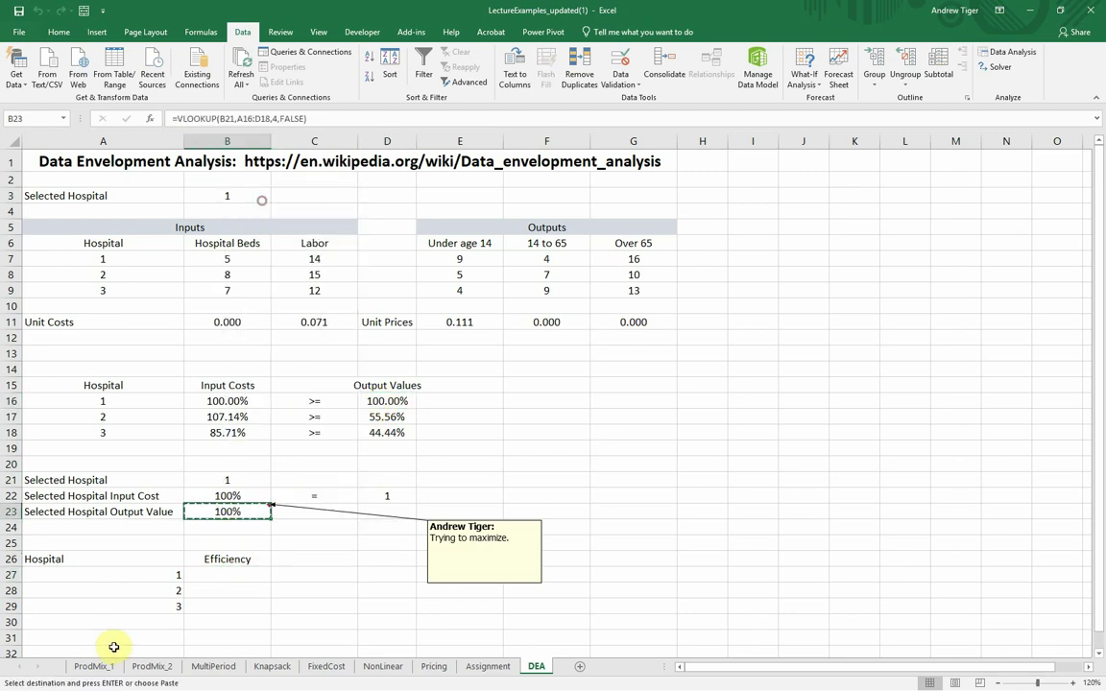
right_click(236, 581)
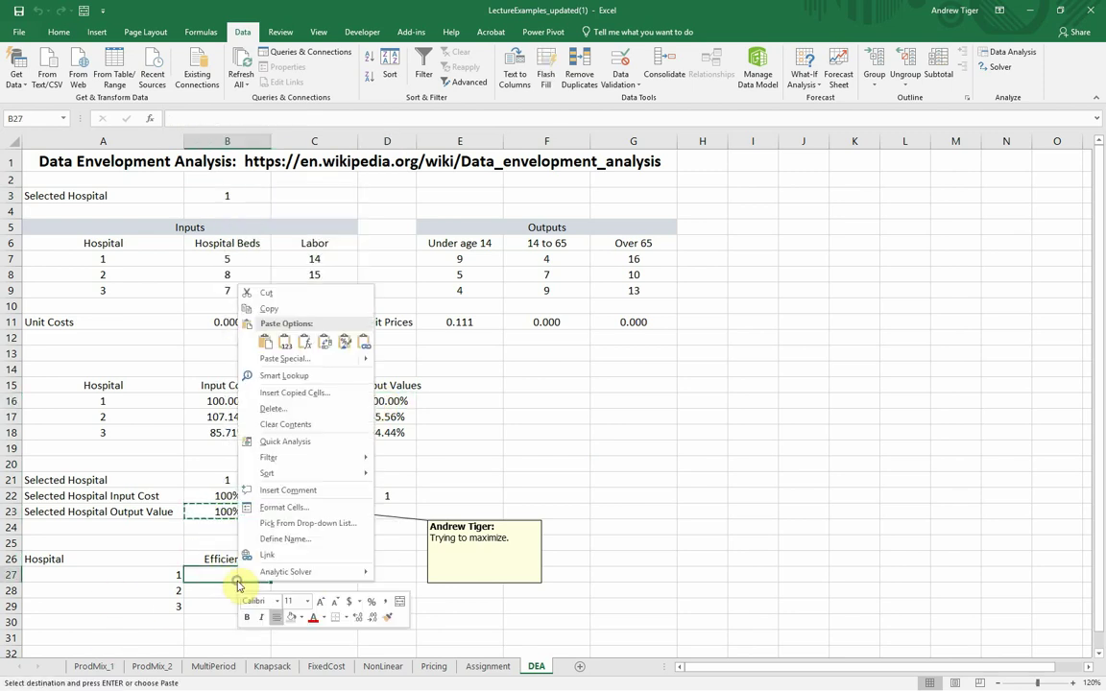
left_click(306, 291)
left_click(191, 312)
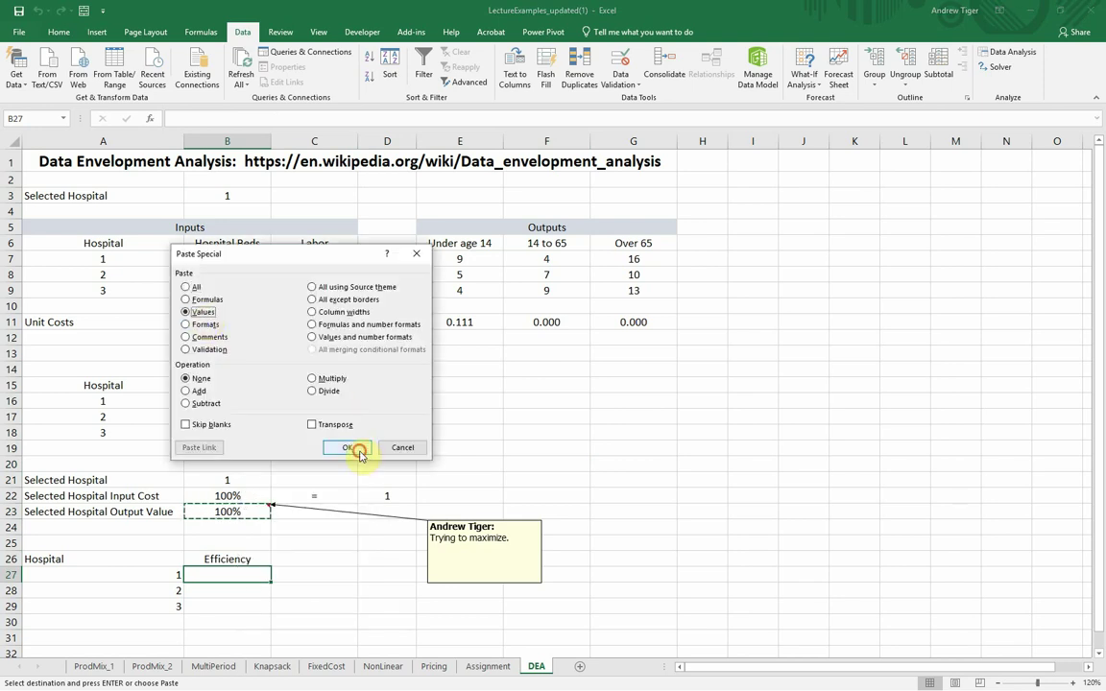
left_click(348, 445)
left_click(681, 492)
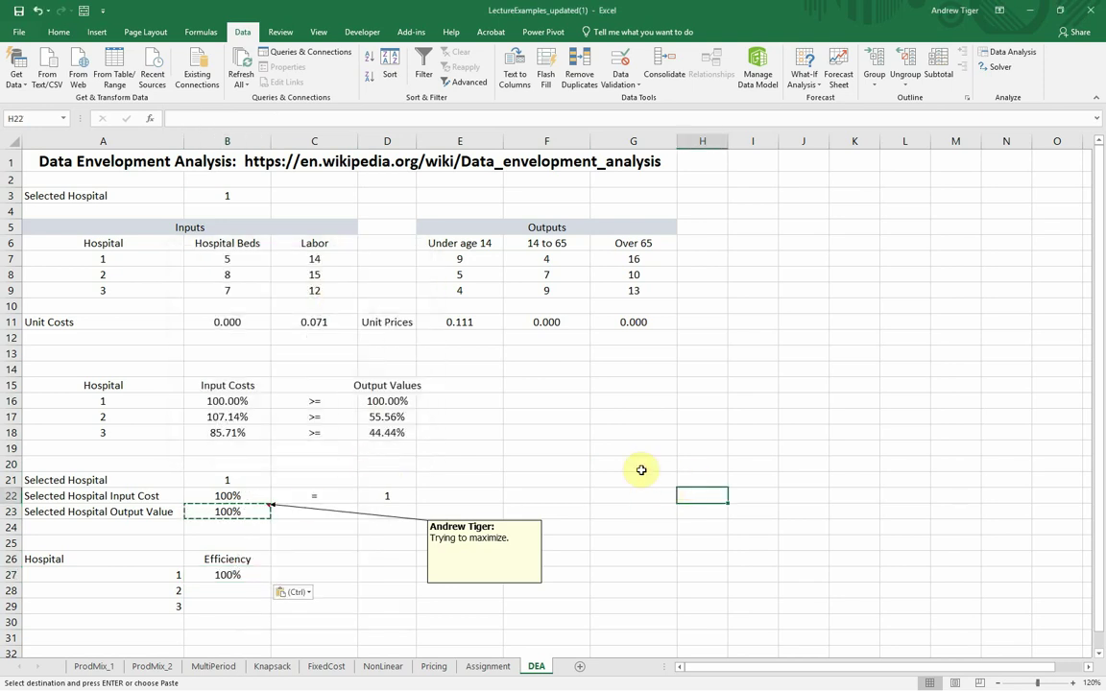
Change the Selected Hospital in B3 to 2.
left_click(238, 196)
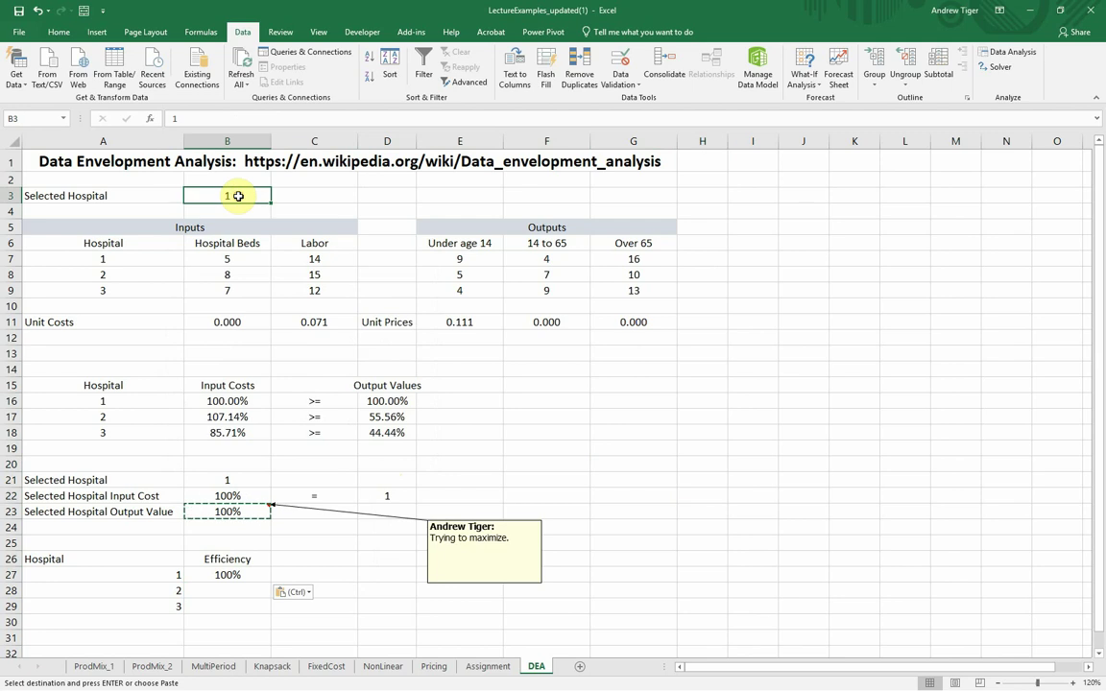
type("2")
key("Return")
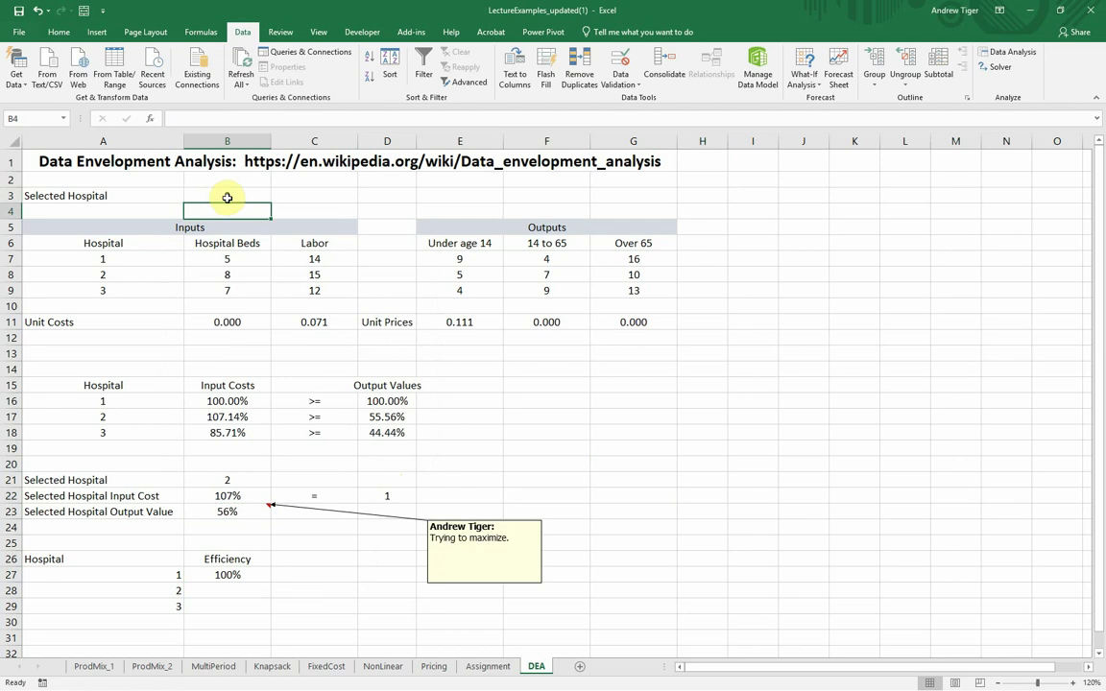
left_click(246, 198)
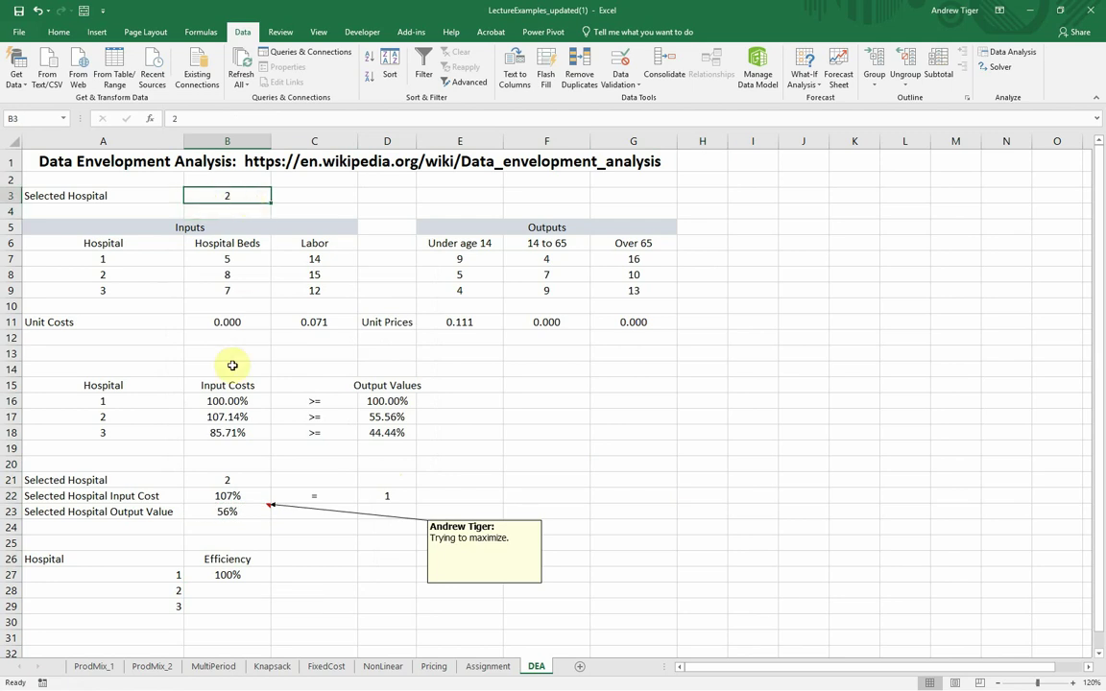
Review the Unit Costs, Unit Prices and hospital 2's Output Value, then run Solver for hospital 2 and keep the solution.
left_click_drag(220, 321, 288, 321)
left_click_drag(455, 324, 610, 321)
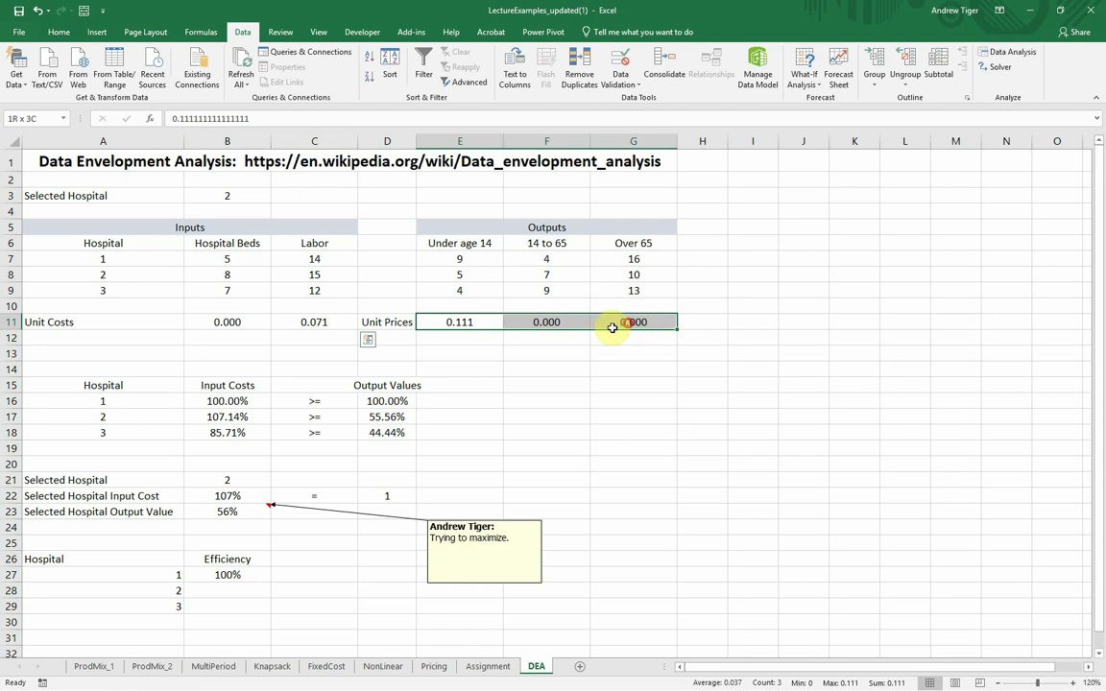
left_click(379, 416)
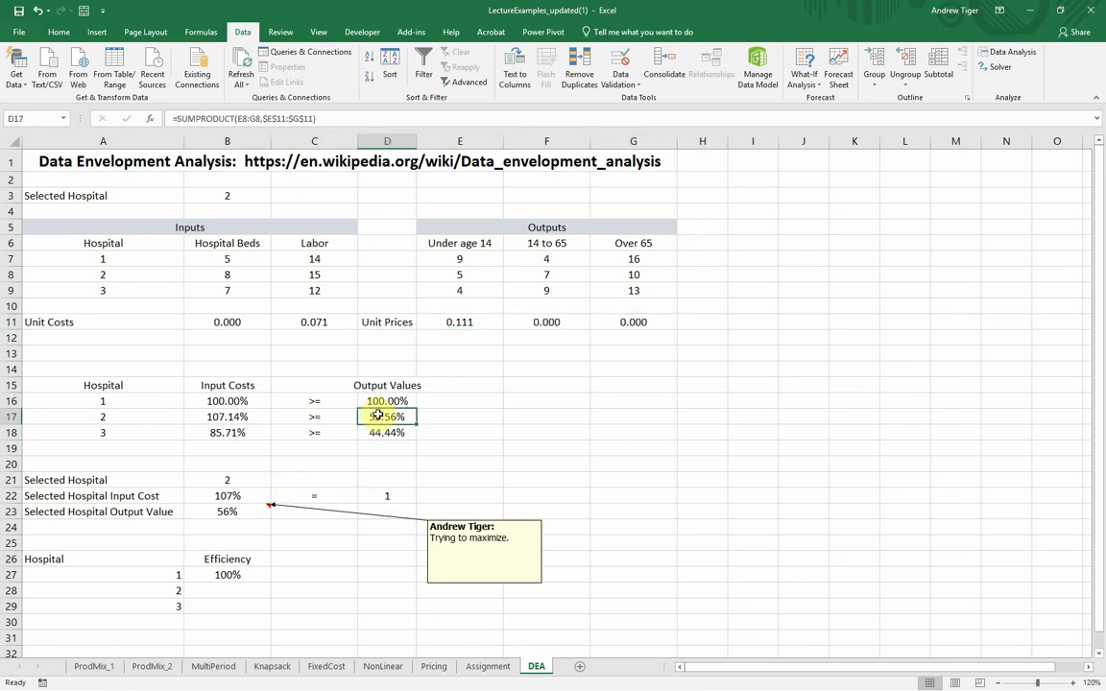
left_click(1001, 68)
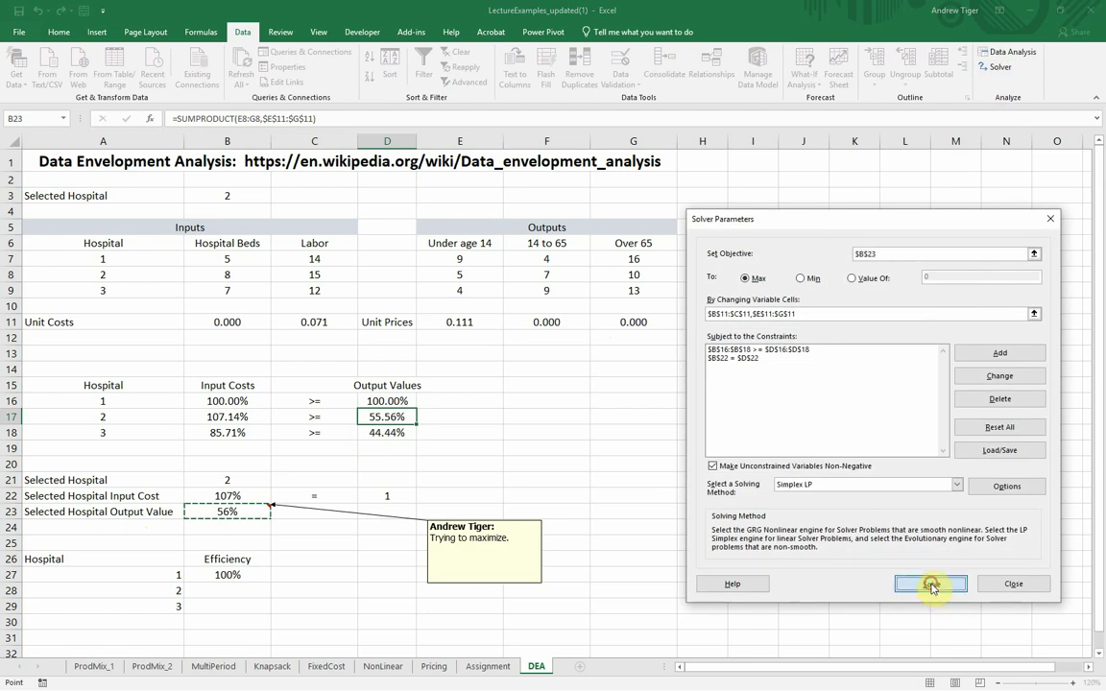
left_click(931, 585)
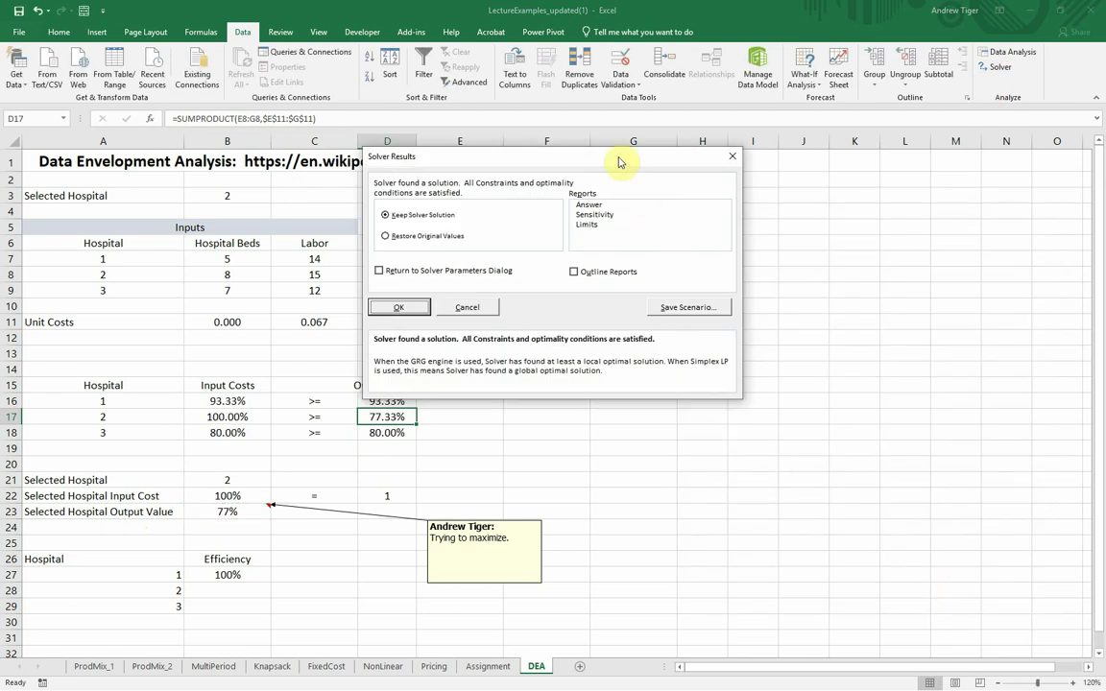
left_click(399, 307)
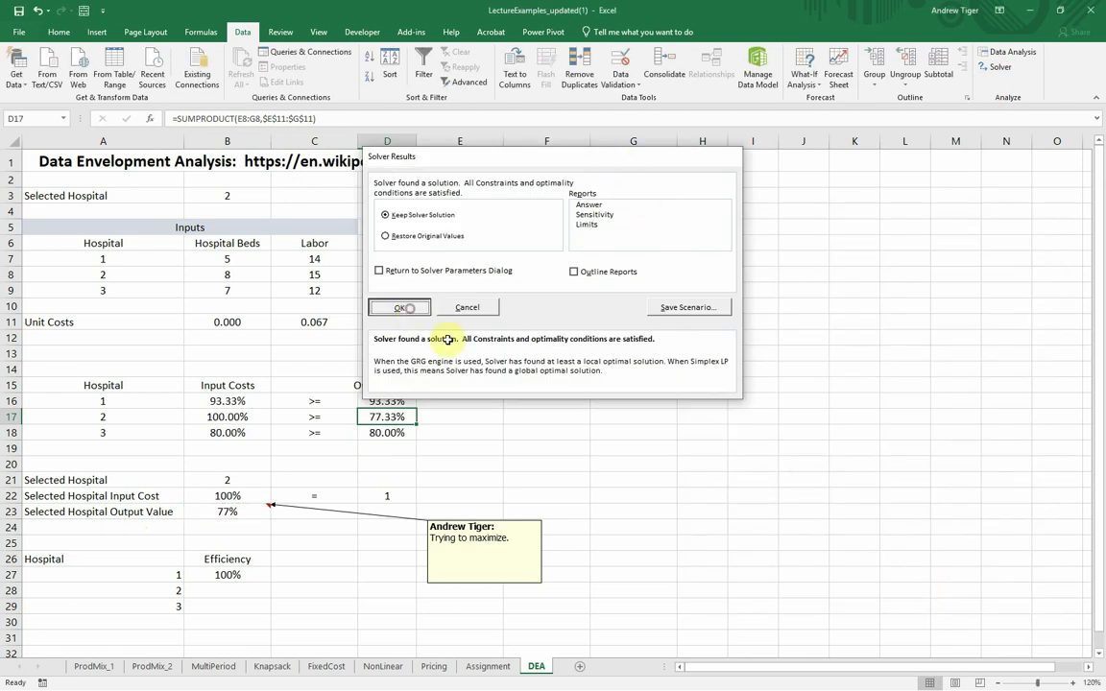
Copy hospital 2's Output Value from D17 and paste it as values only into its Efficiency cell B28.
right_click(396, 416)
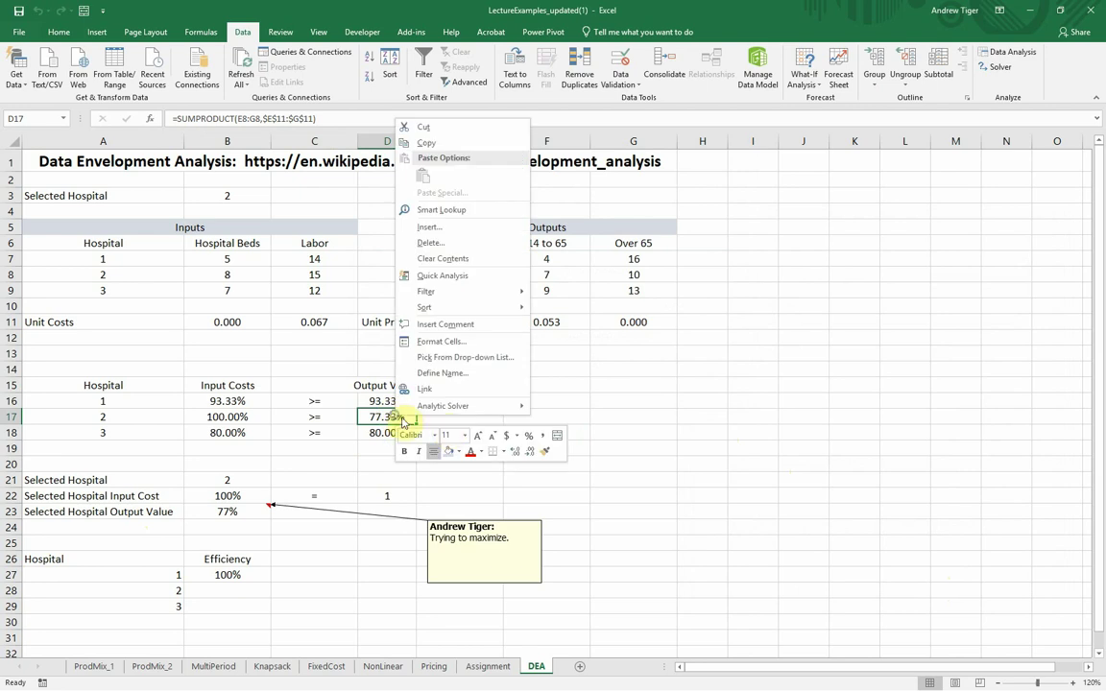
left_click(425, 142)
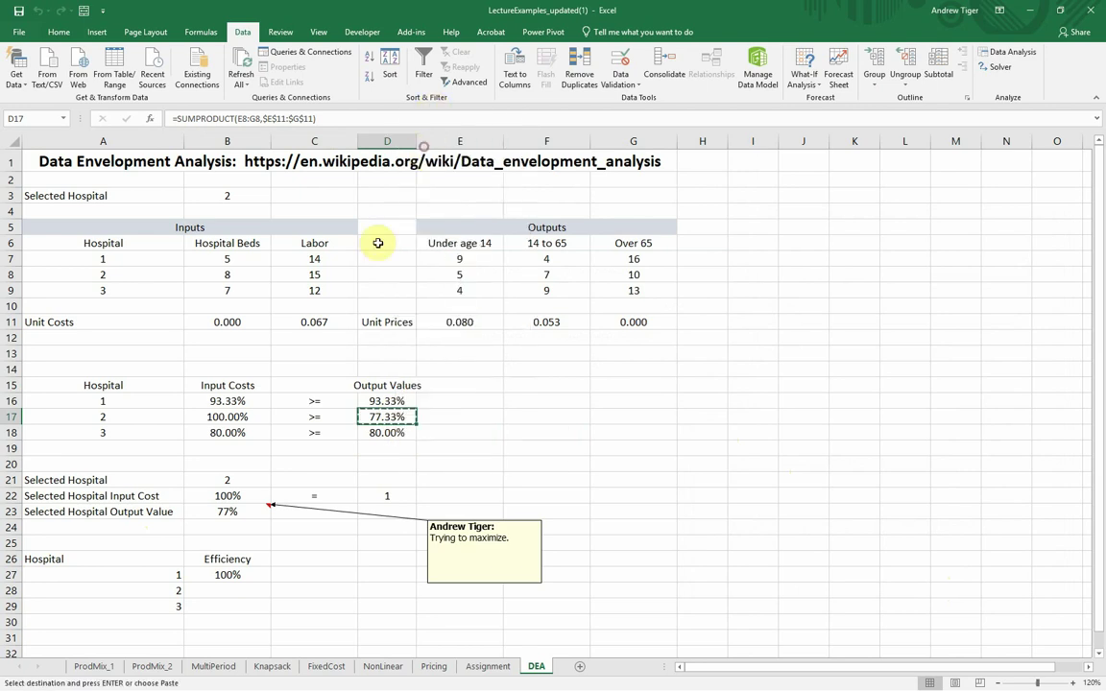
left_click(231, 584)
right_click(231, 583)
left_click(288, 373)
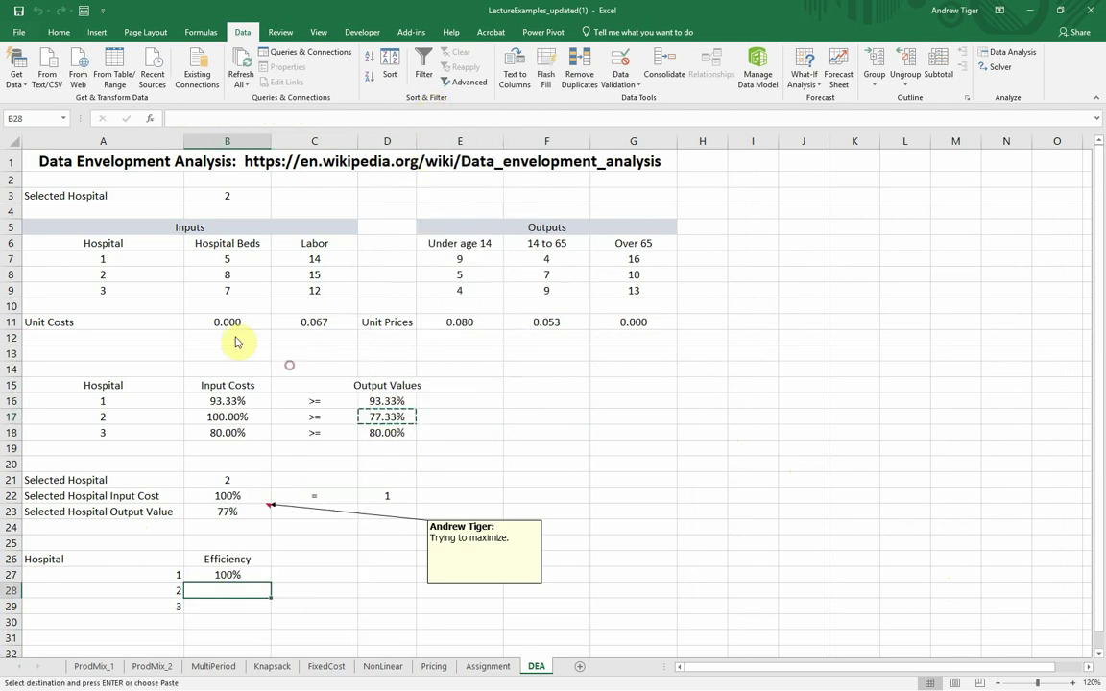
left_click(179, 315)
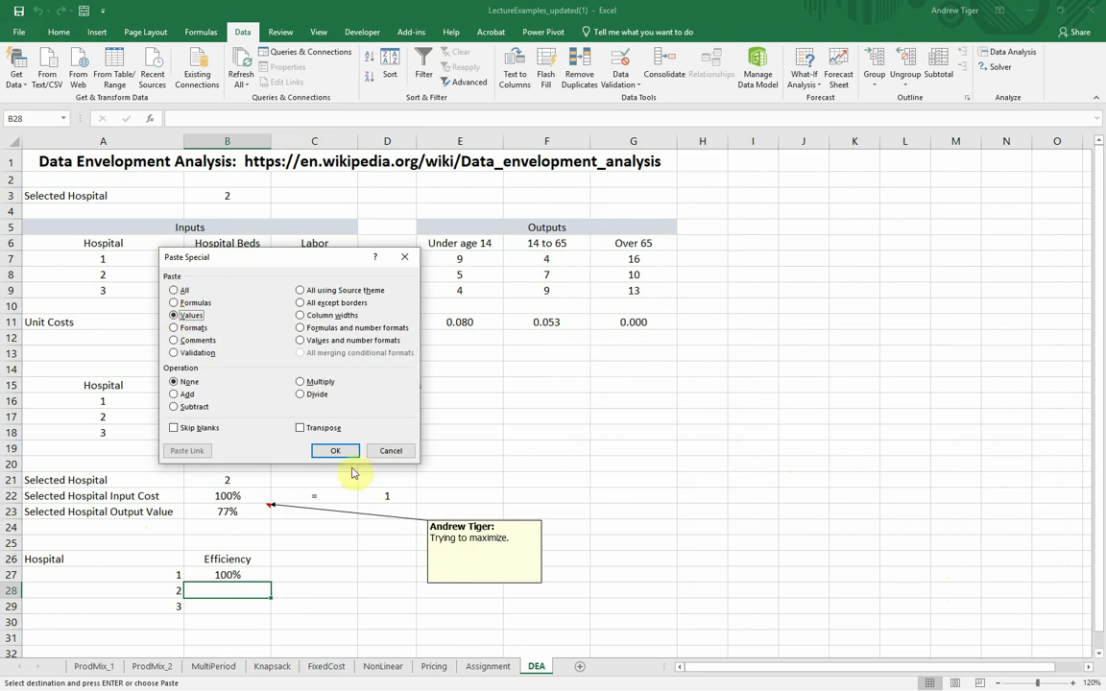
left_click(335, 450)
left_click(622, 481)
Format hospital 2's Efficiency value in B28 as a percentage.
left_click(221, 589)
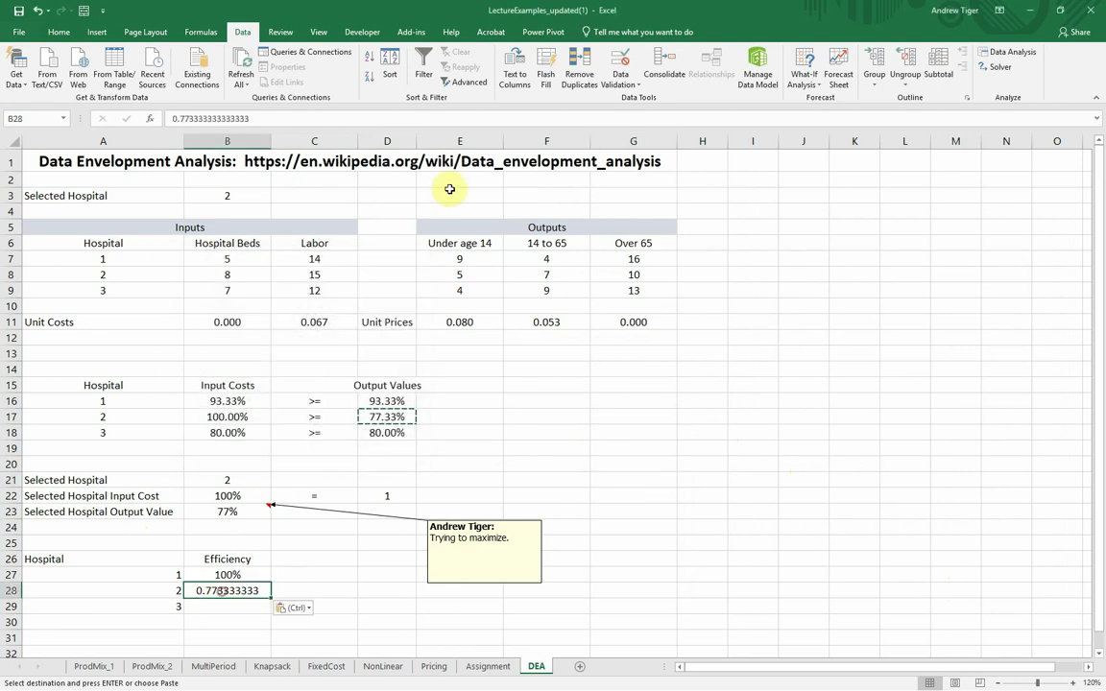
left_click(55, 33)
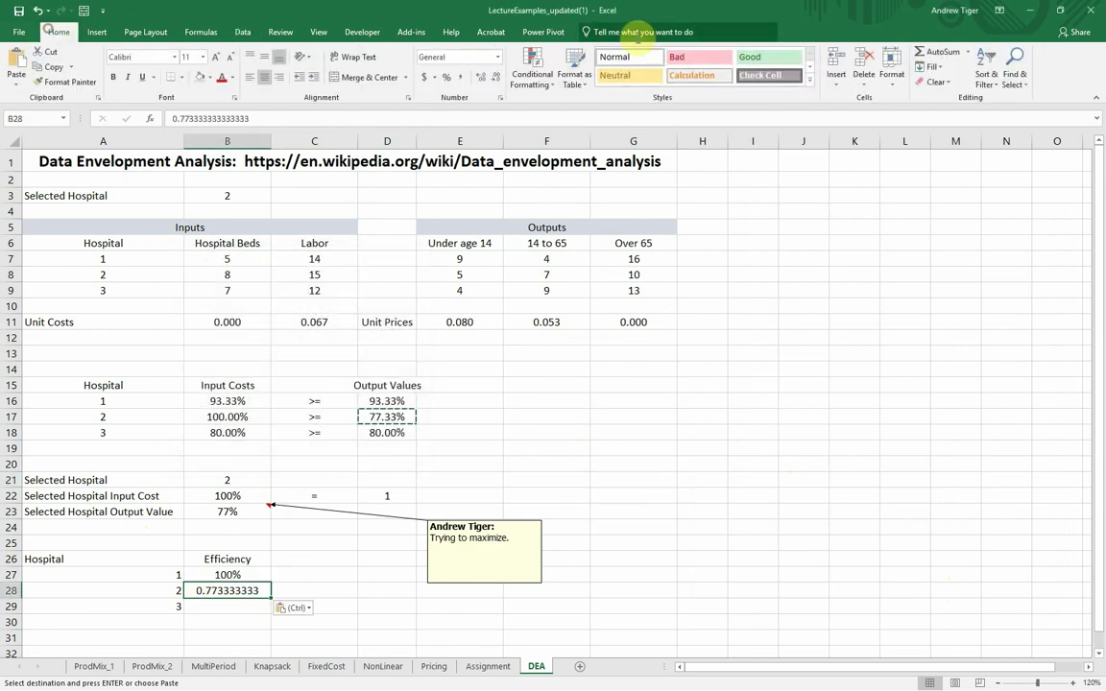
left_click(446, 76)
left_click(763, 385)
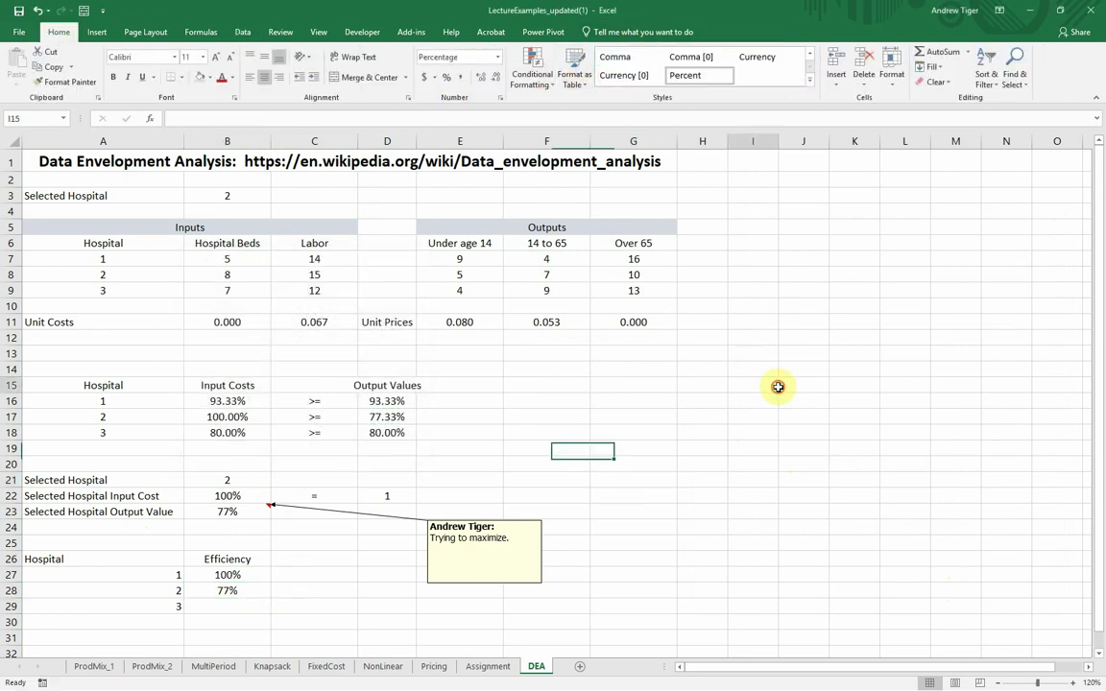
left_click(215, 590)
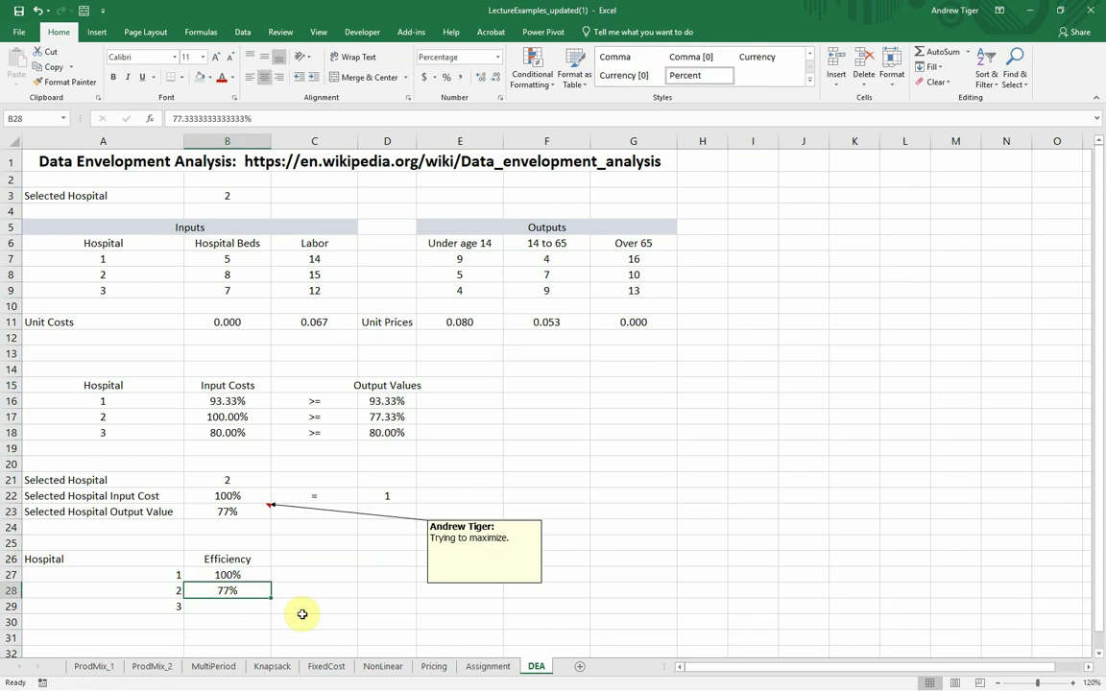
Examine hospital 2's inputs and outputs in row 8 against those of the other hospitals to understand its efficiency.
left_click(599, 528)
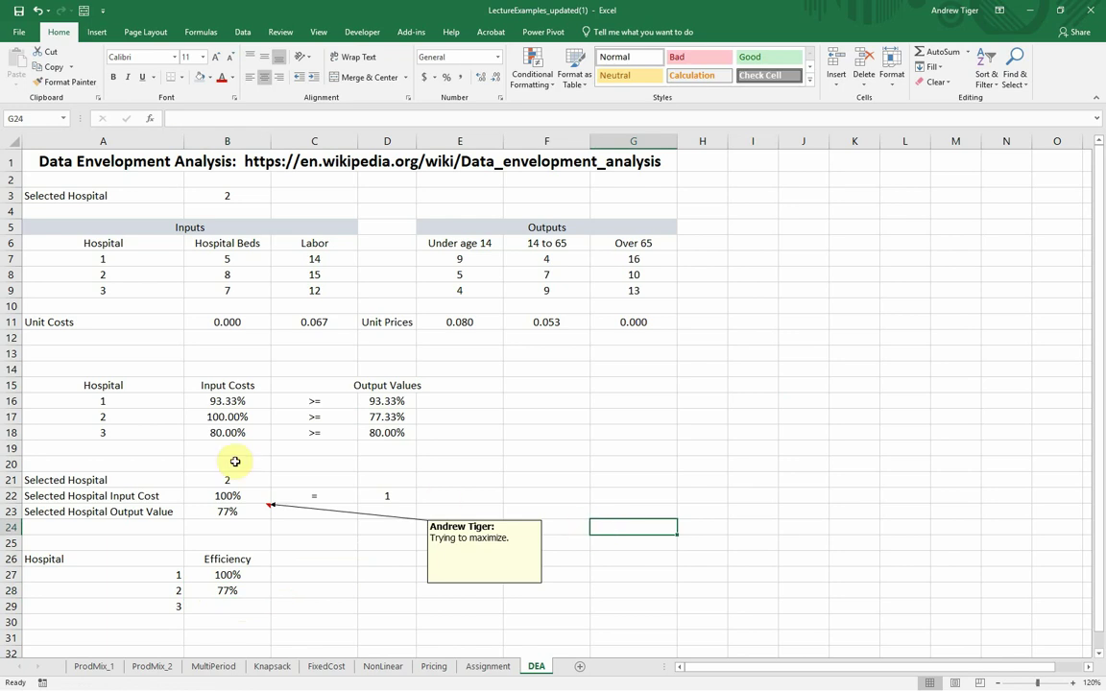
left_click(145, 395)
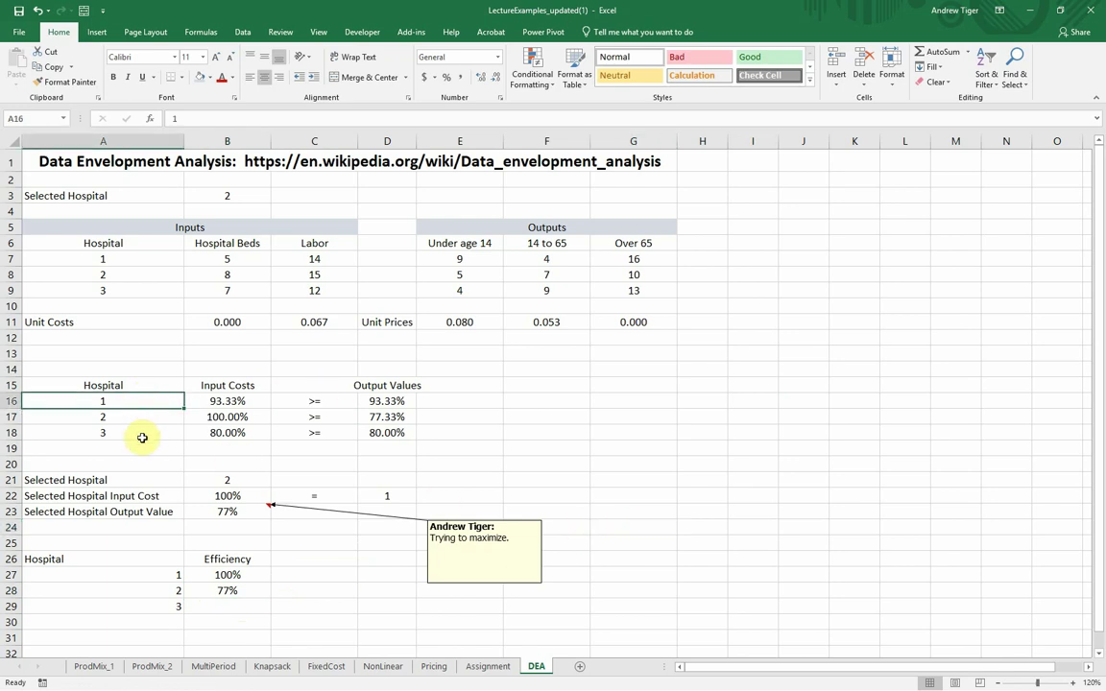
left_click(143, 434)
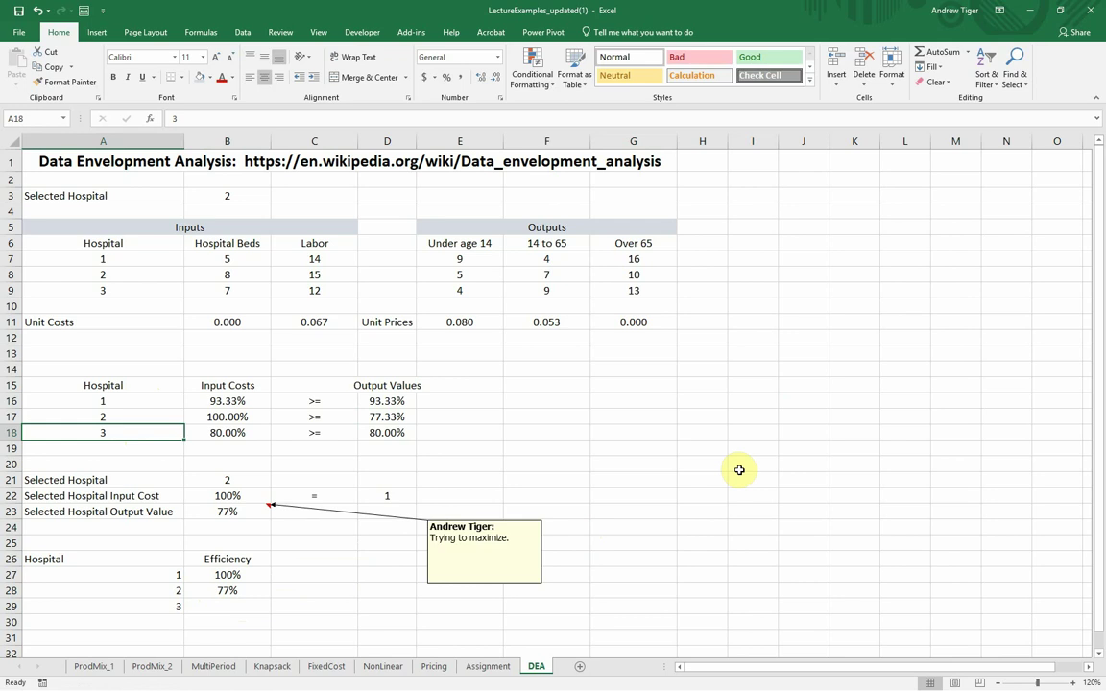
left_click(805, 464)
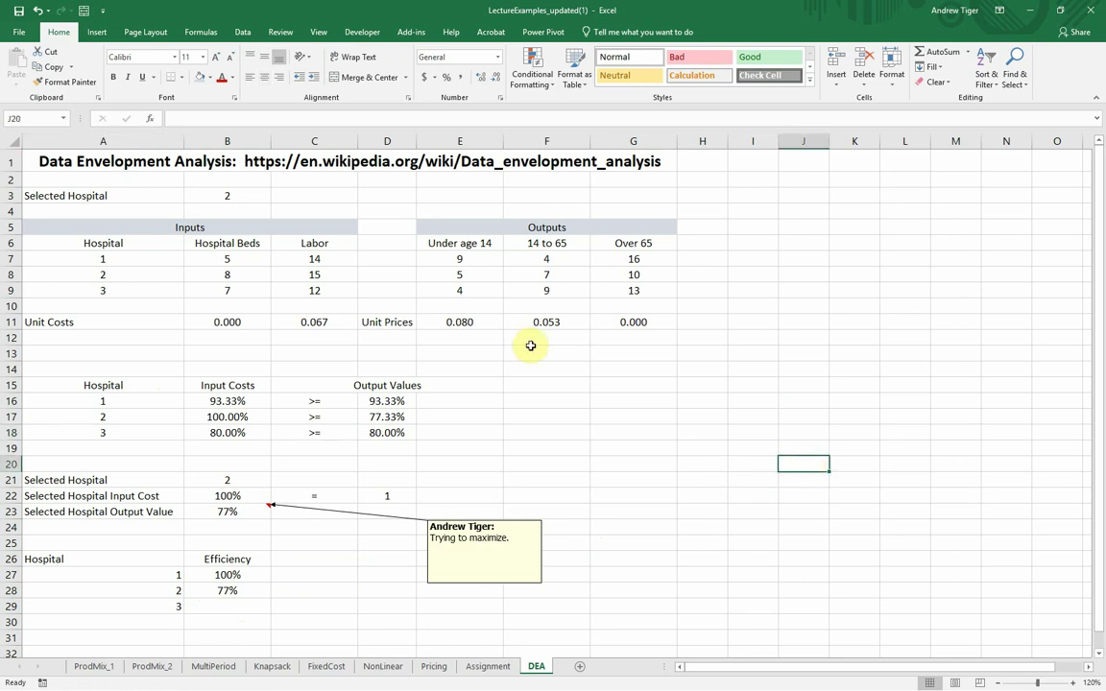
left_click_drag(467, 275, 615, 271)
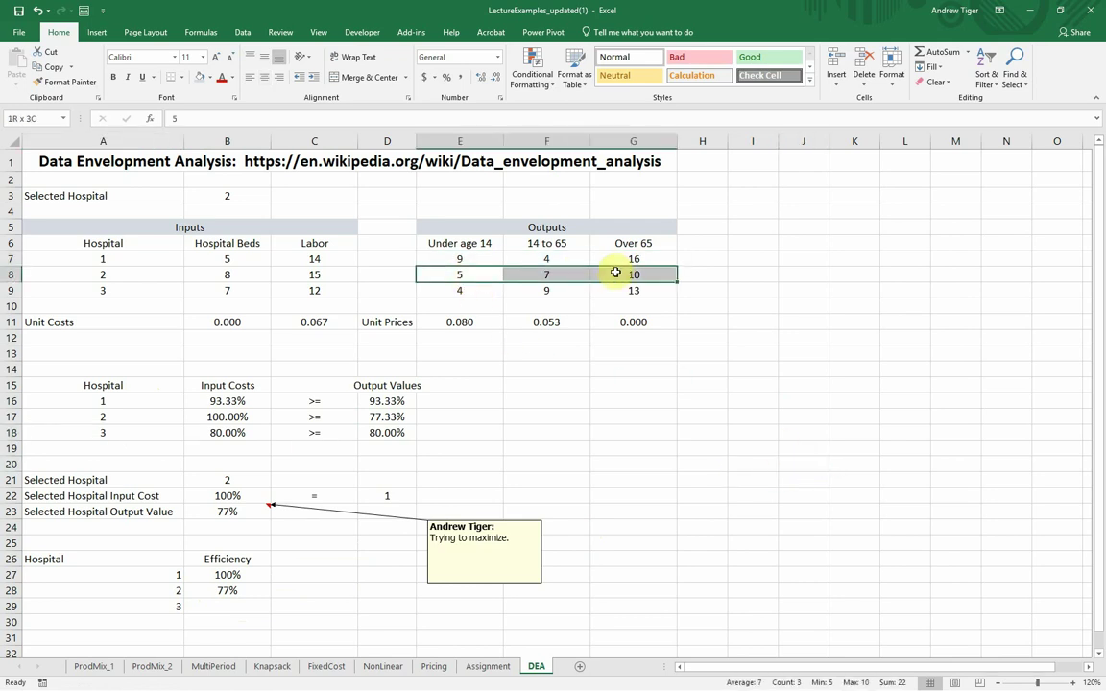
left_click_drag(456, 255, 617, 259)
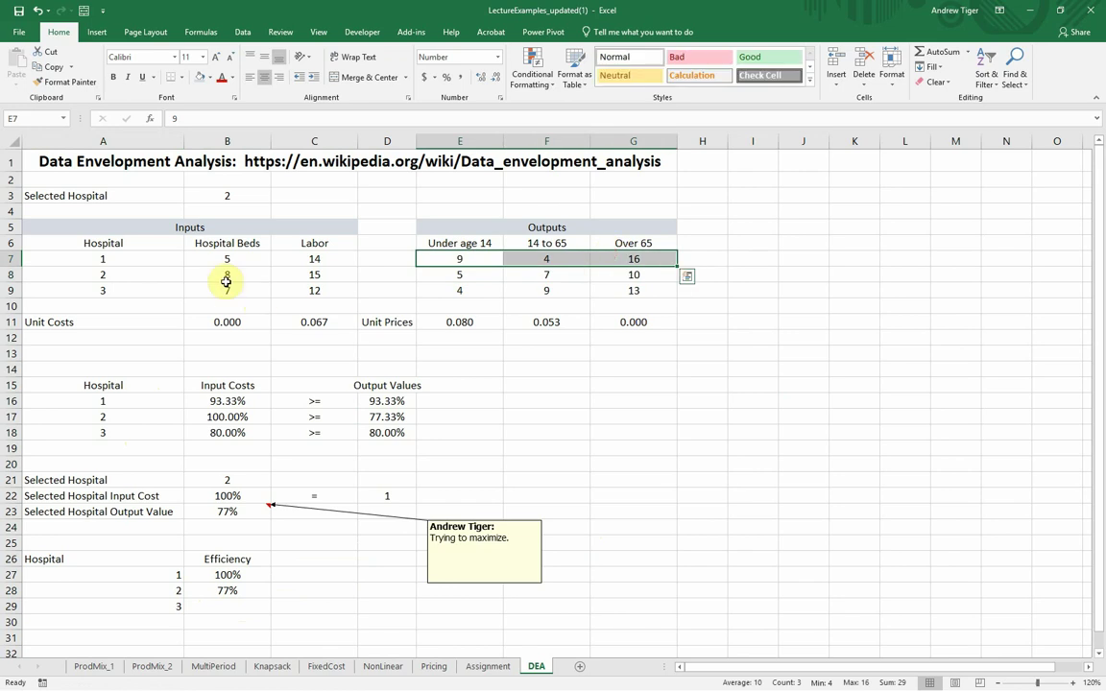
left_click_drag(219, 276, 312, 275)
left_click(725, 397)
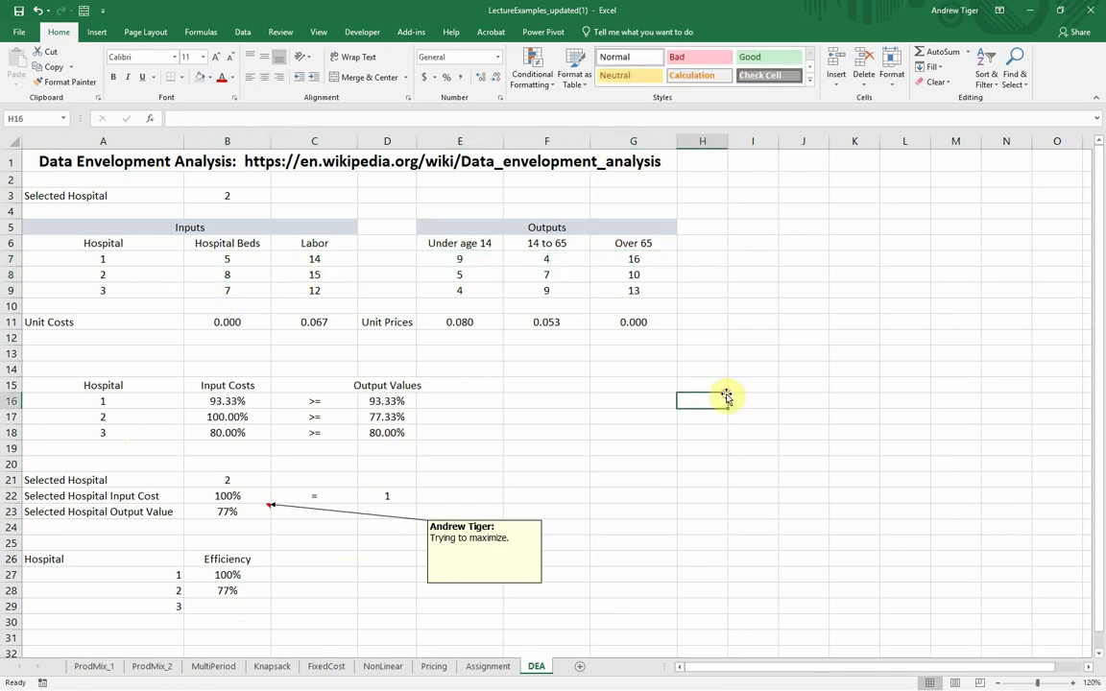
left_click_drag(228, 276, 255, 274)
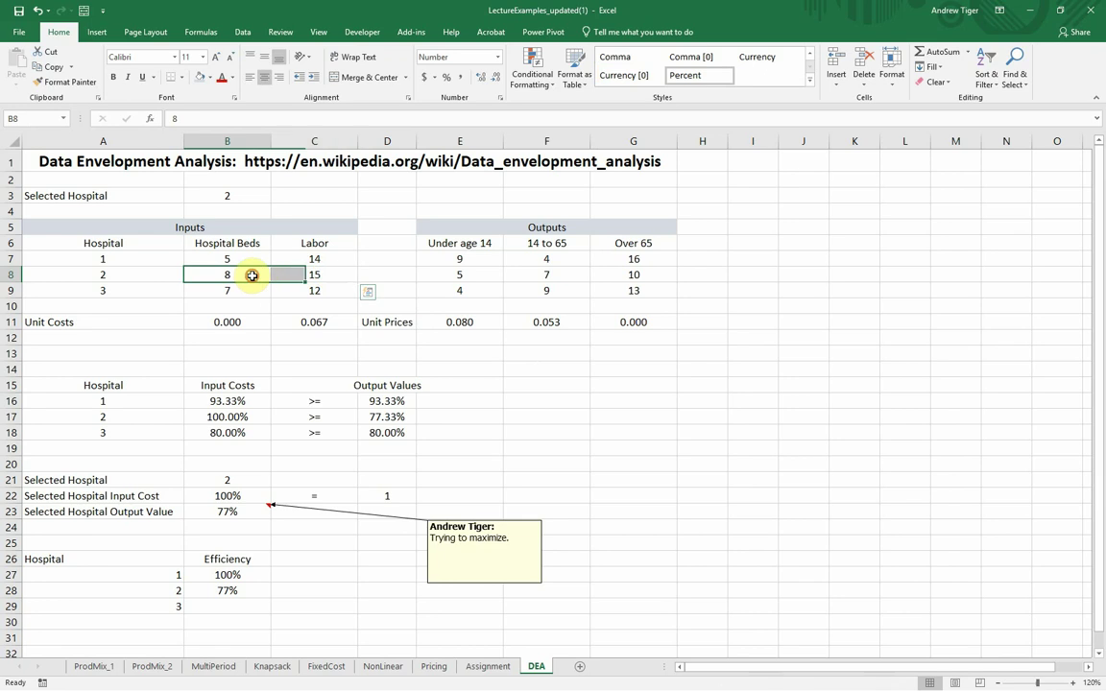
key("Right")
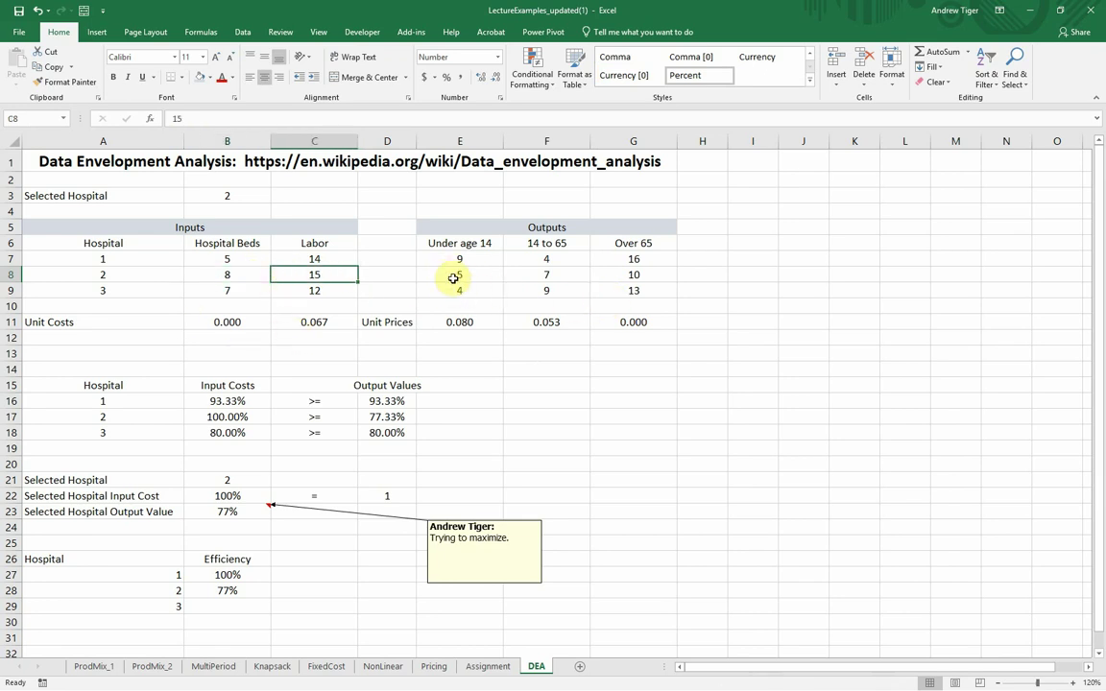
key("Right")
key("Right")
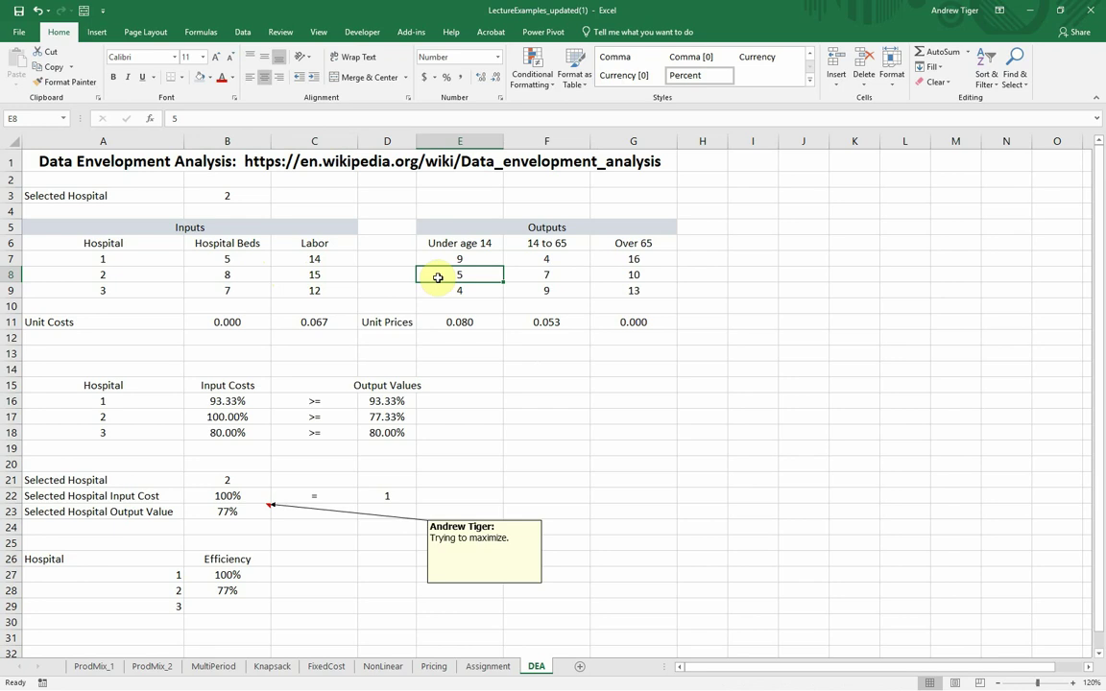
key("Right")
key("Right")
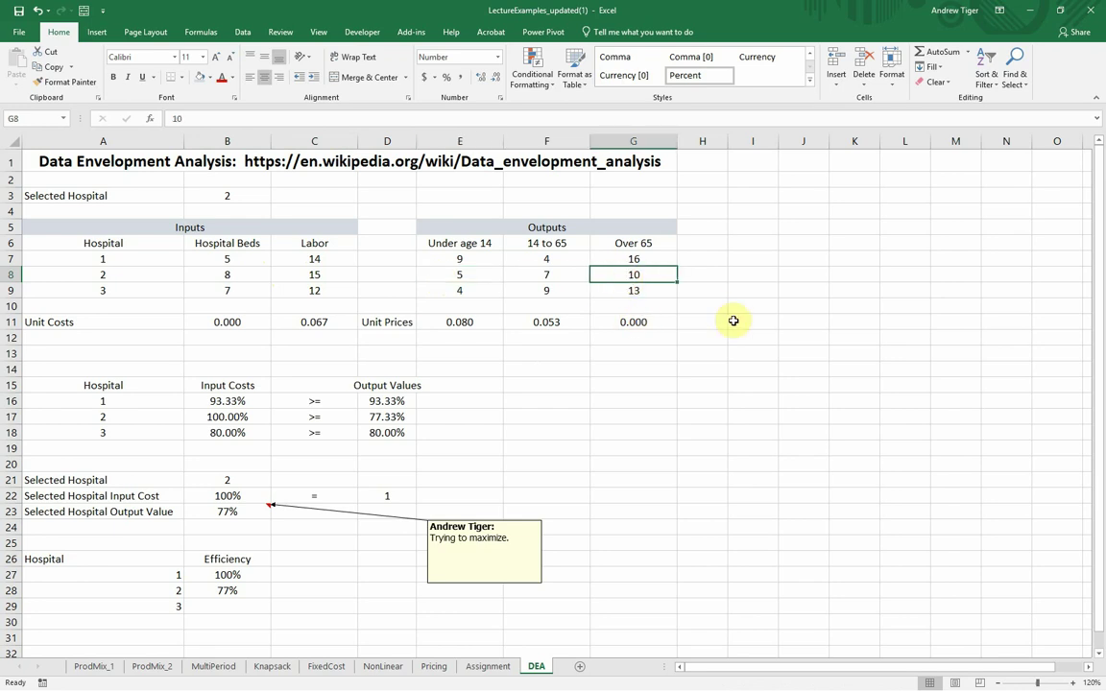
Change the Selected Hospital in B3 to 3.
left_click(240, 197)
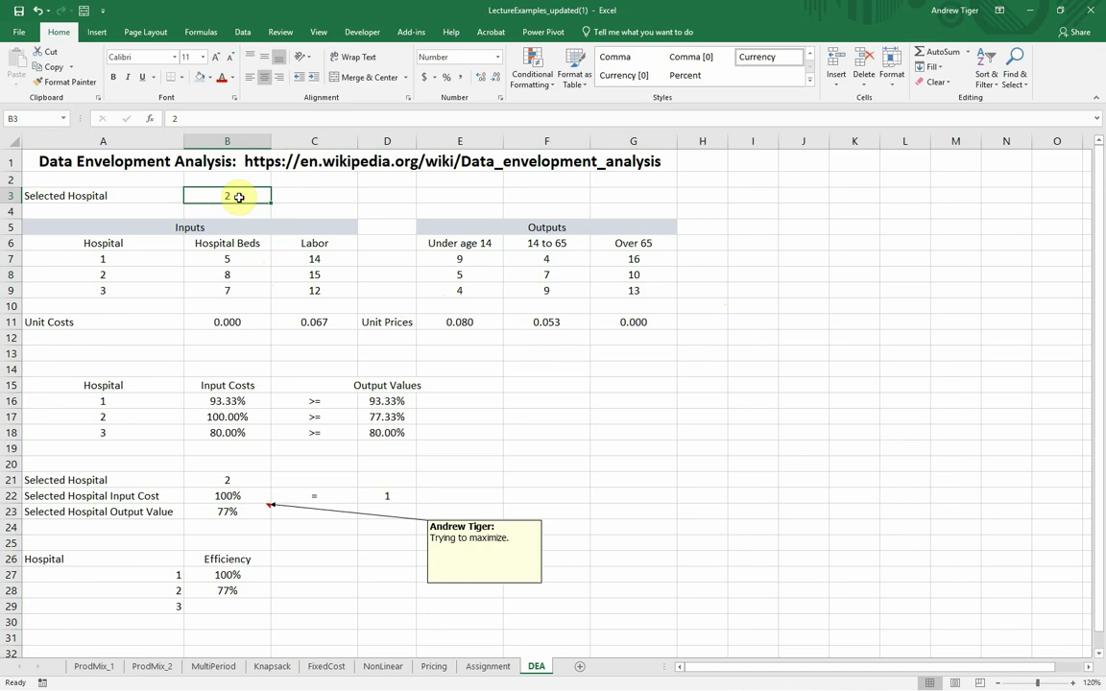
double_click(239, 197)
key("BackSpace")
type("3")
key("Return")
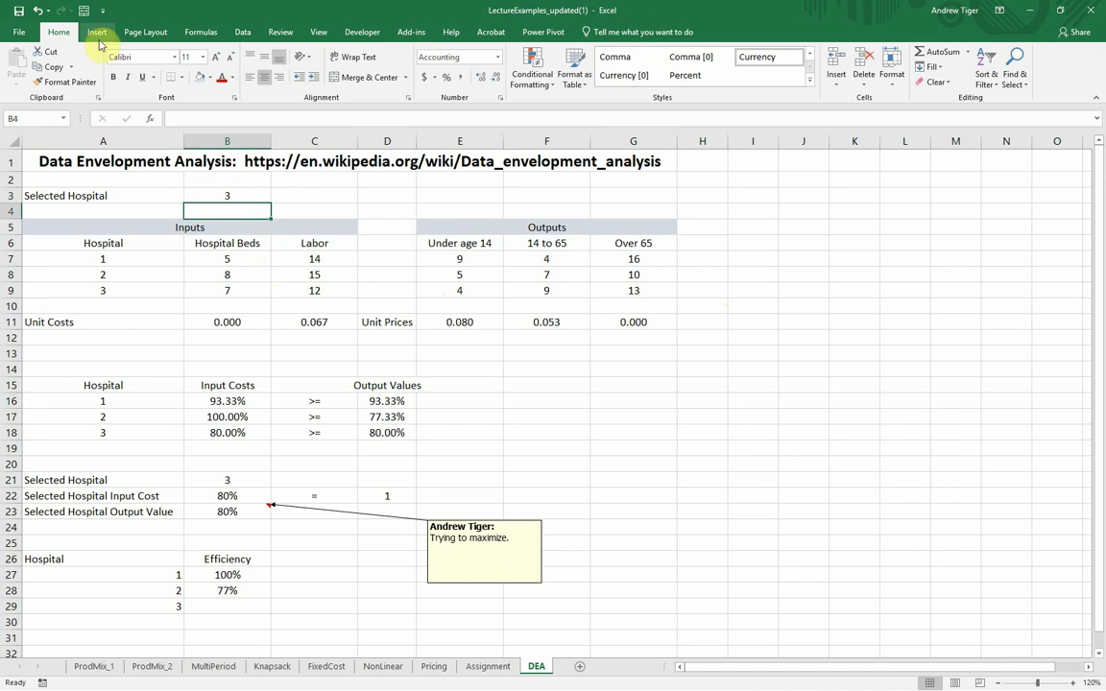
Run Solver for hospital 3 with the existing parameters, keep the solution, and inspect its Output Value in D18 and B23.
left_click(243, 32)
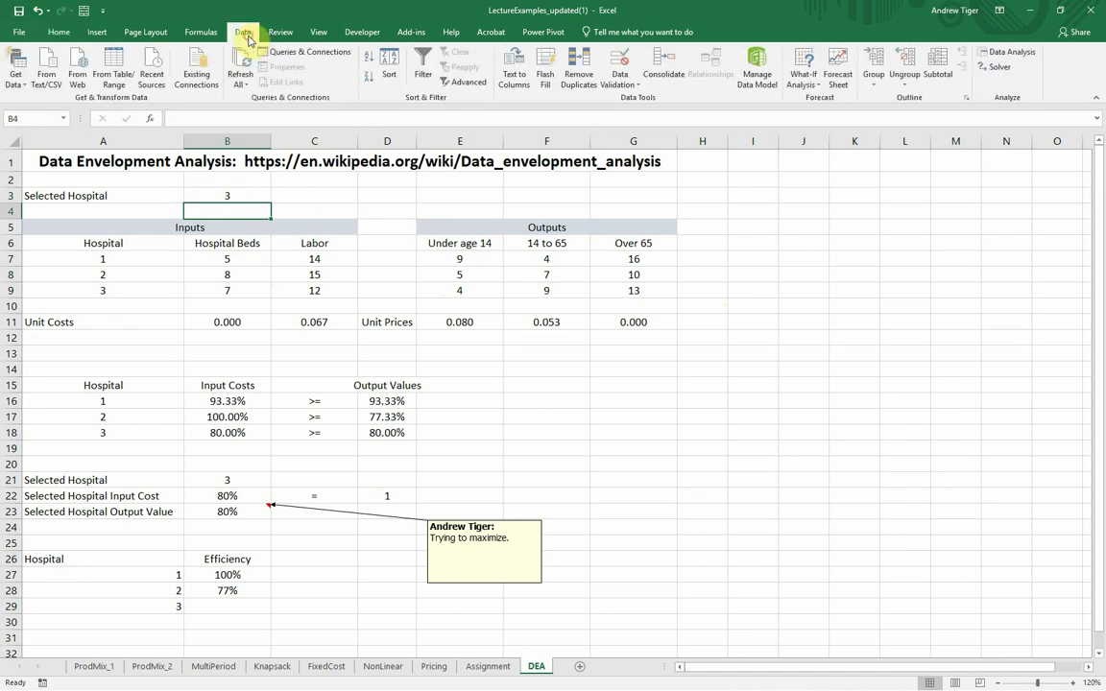
left_click(998, 73)
left_click(940, 586)
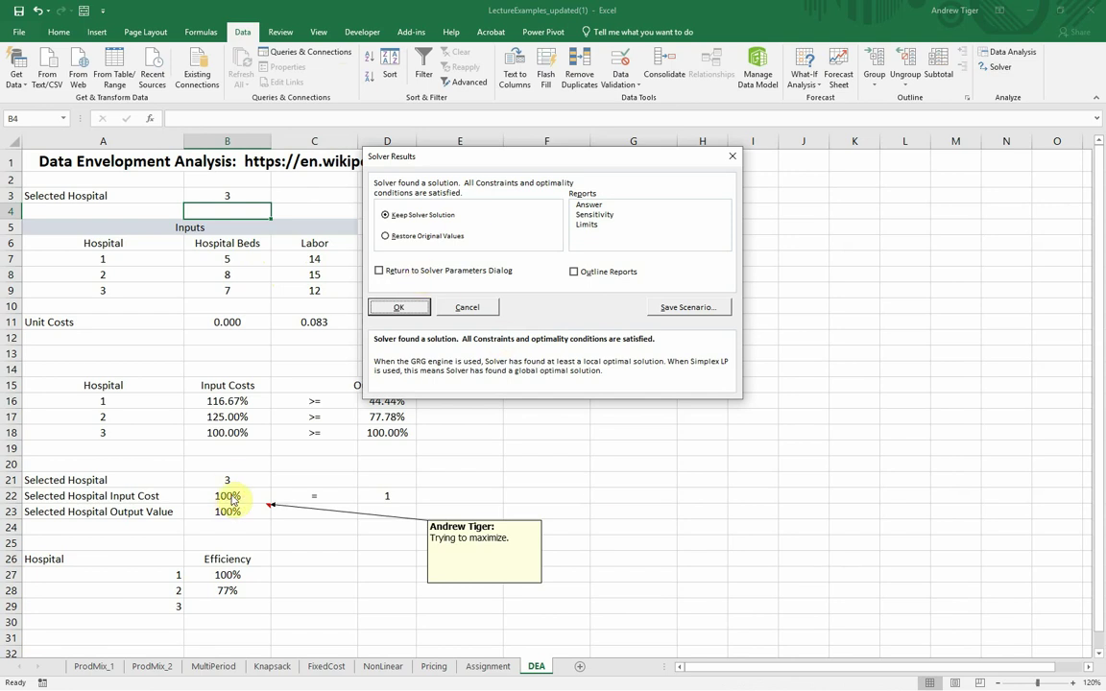
left_click(397, 308)
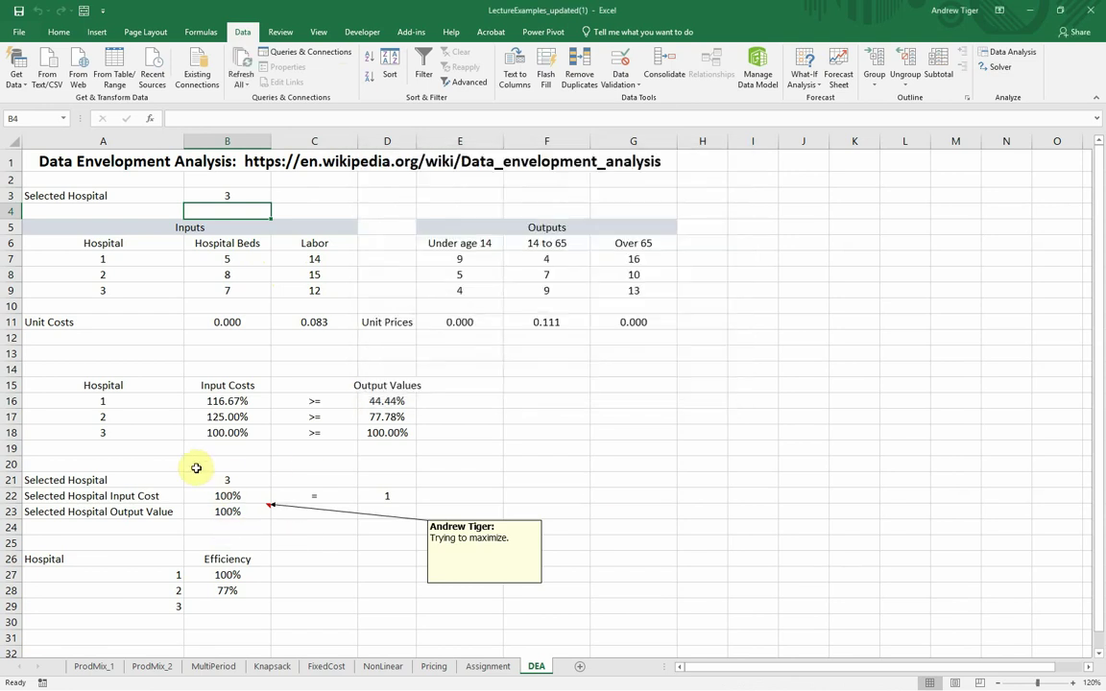
left_click(380, 434)
left_click(227, 512)
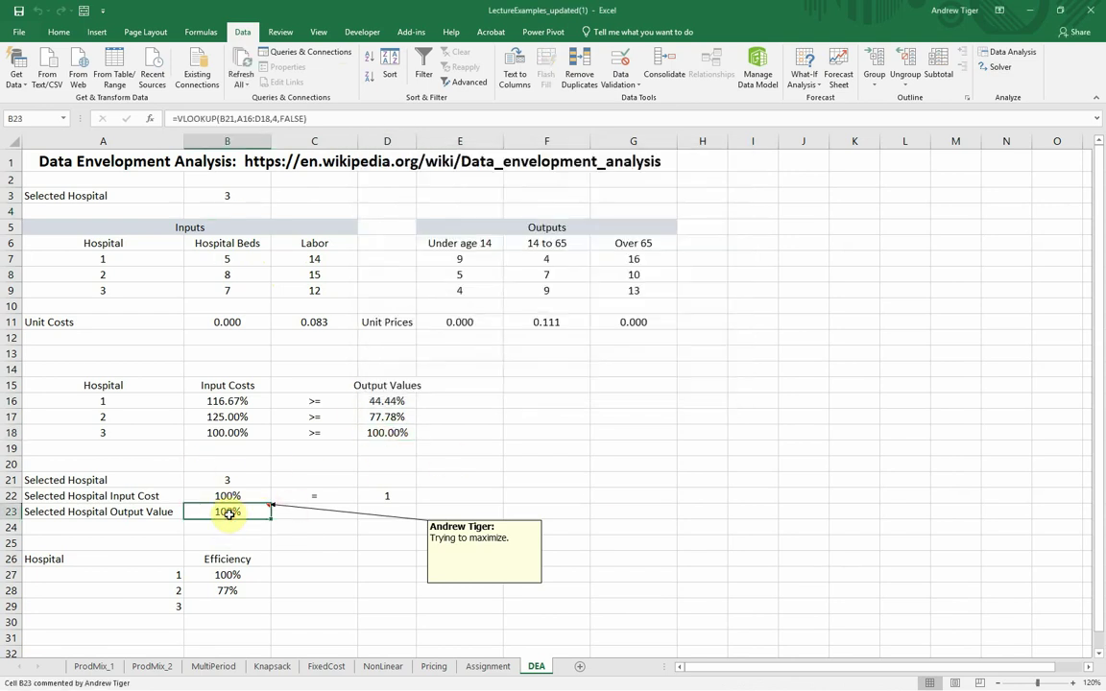
left_click(324, 121)
key("Escape")
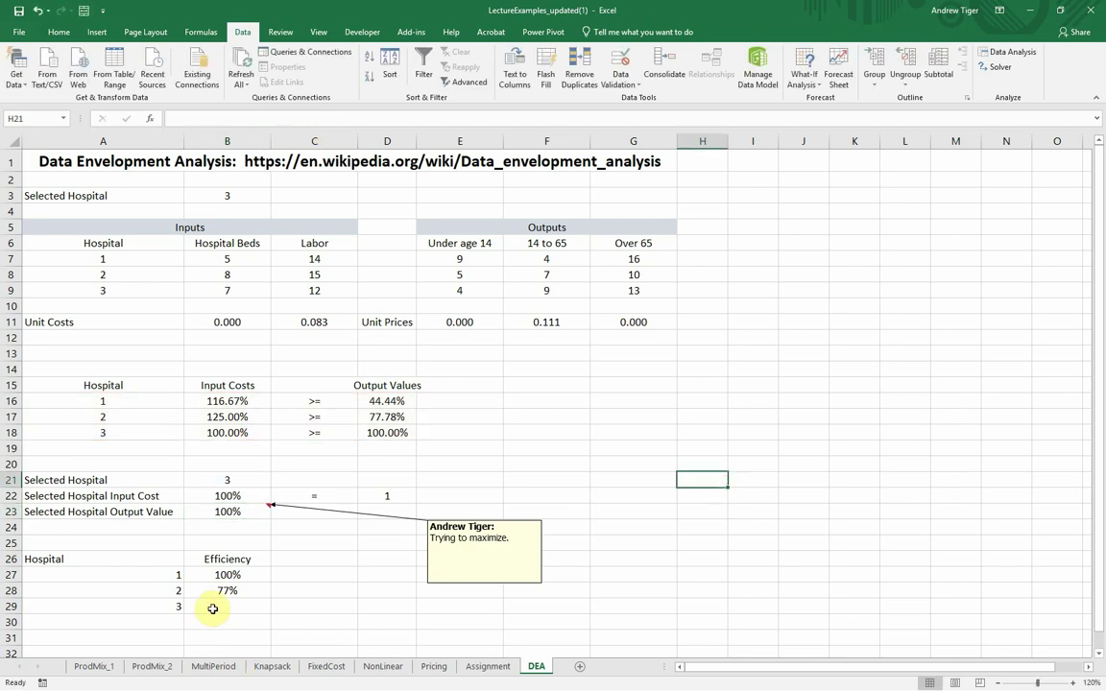
Copy the Selected Hospital Output Value from B23 and paste it as values only into hospital 3's Efficiency cell B29.
right_click(223, 514)
left_click(253, 209)
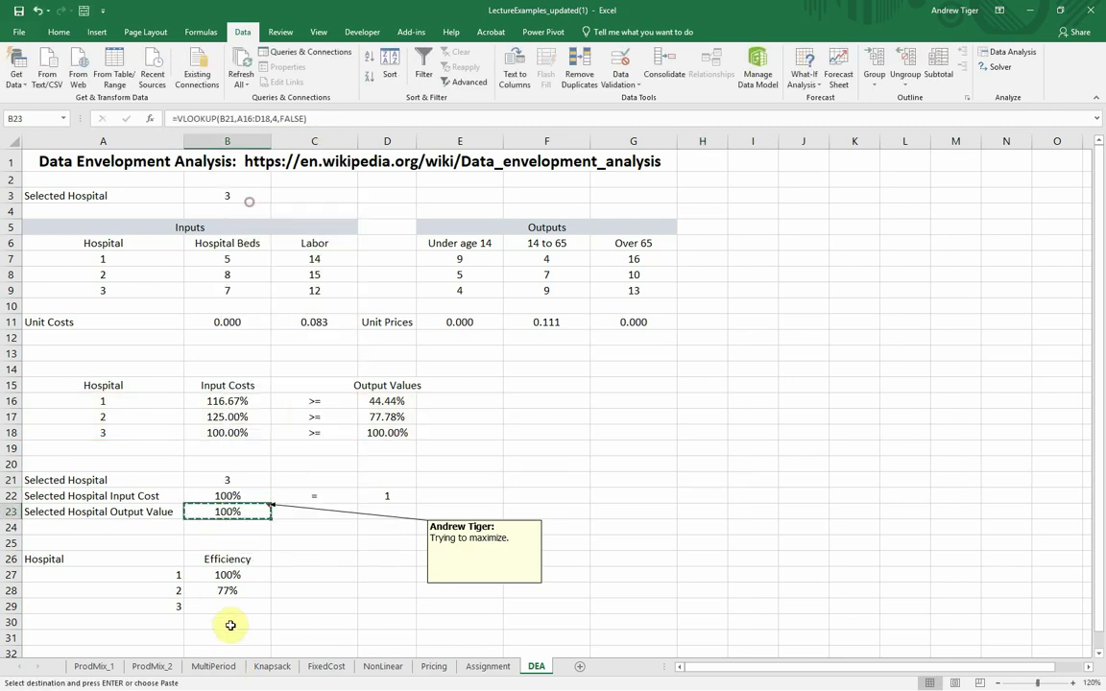
left_click(227, 606)
right_click(228, 606)
left_click(269, 387)
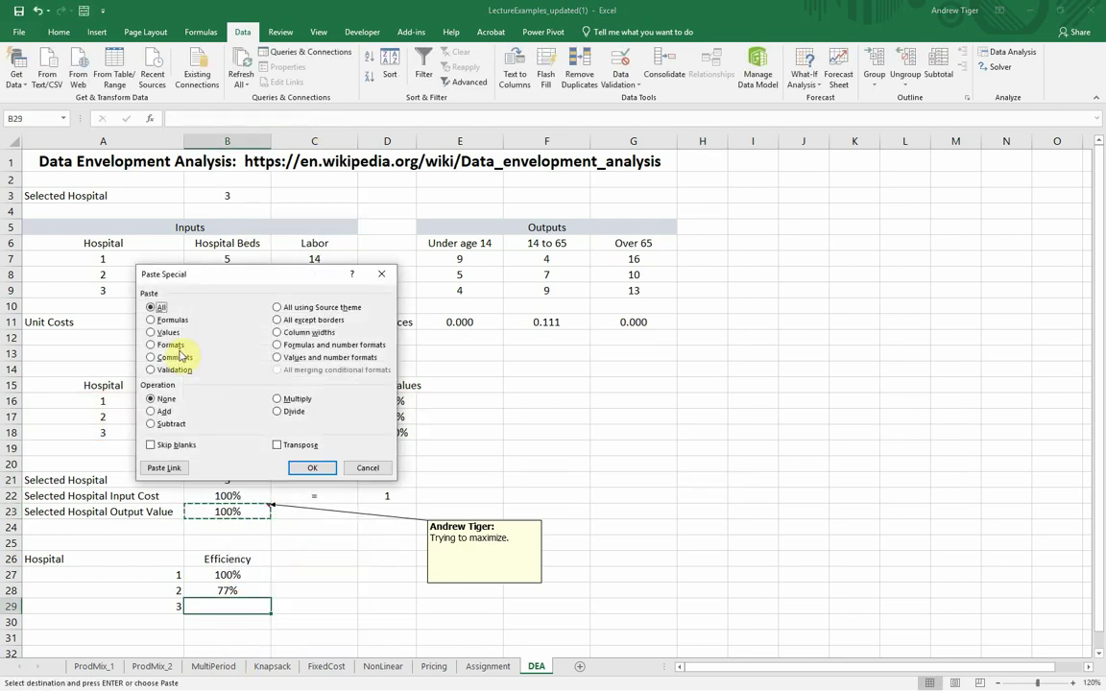
left_click(318, 467)
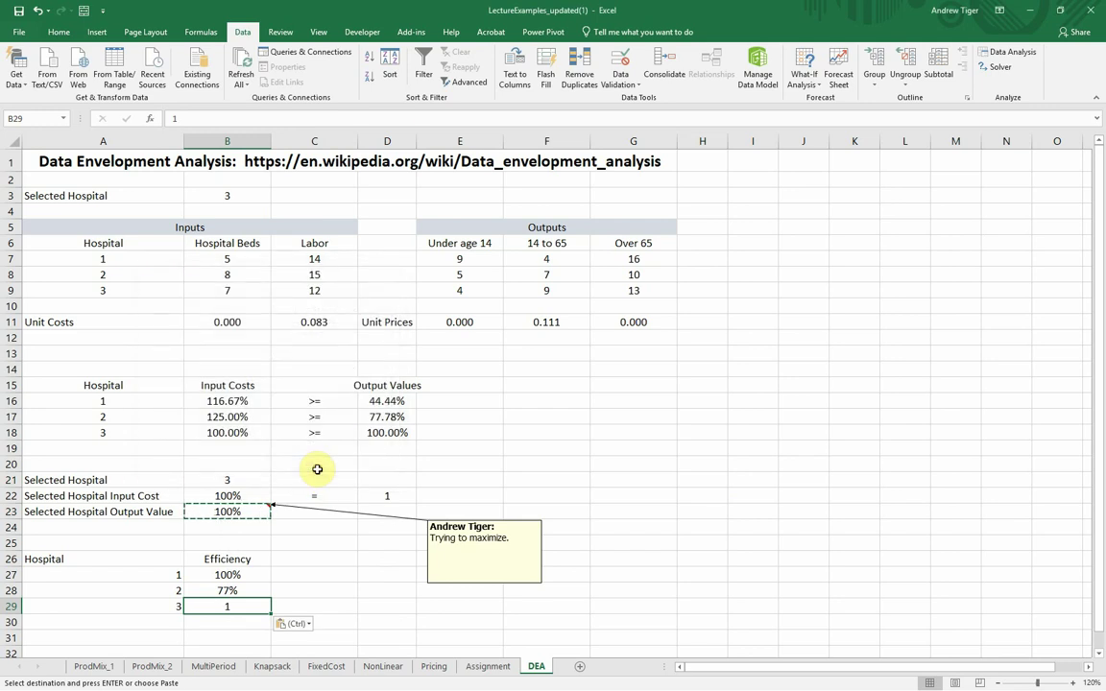
Format hospital 3's Efficiency value in B29 as a percentage.
left_click(56, 32)
left_click(447, 83)
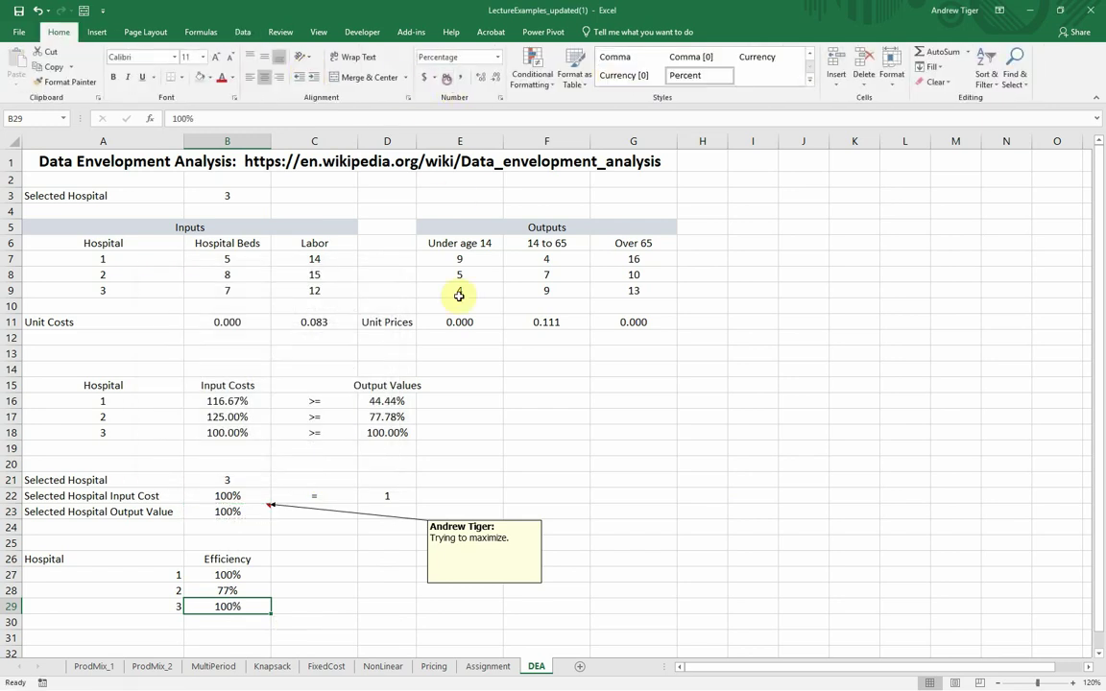
left_click(666, 441)
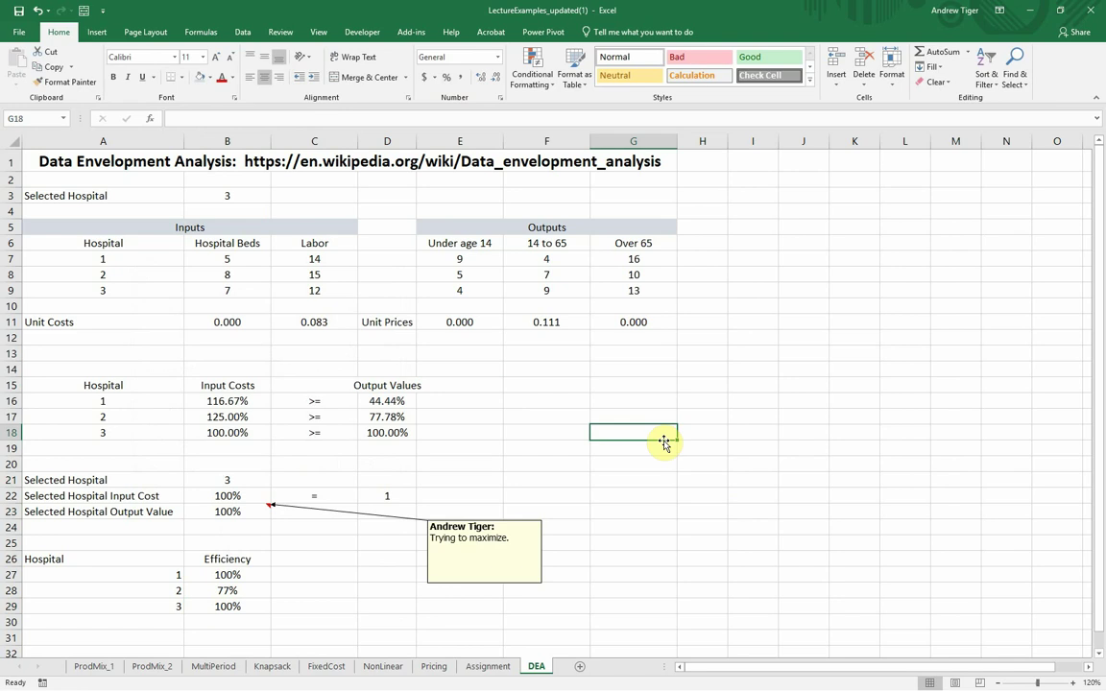
Review the Efficiency table in rows 27 to 29, comparing hospitals 1 and 3 with hospital 2.
left_click(687, 440)
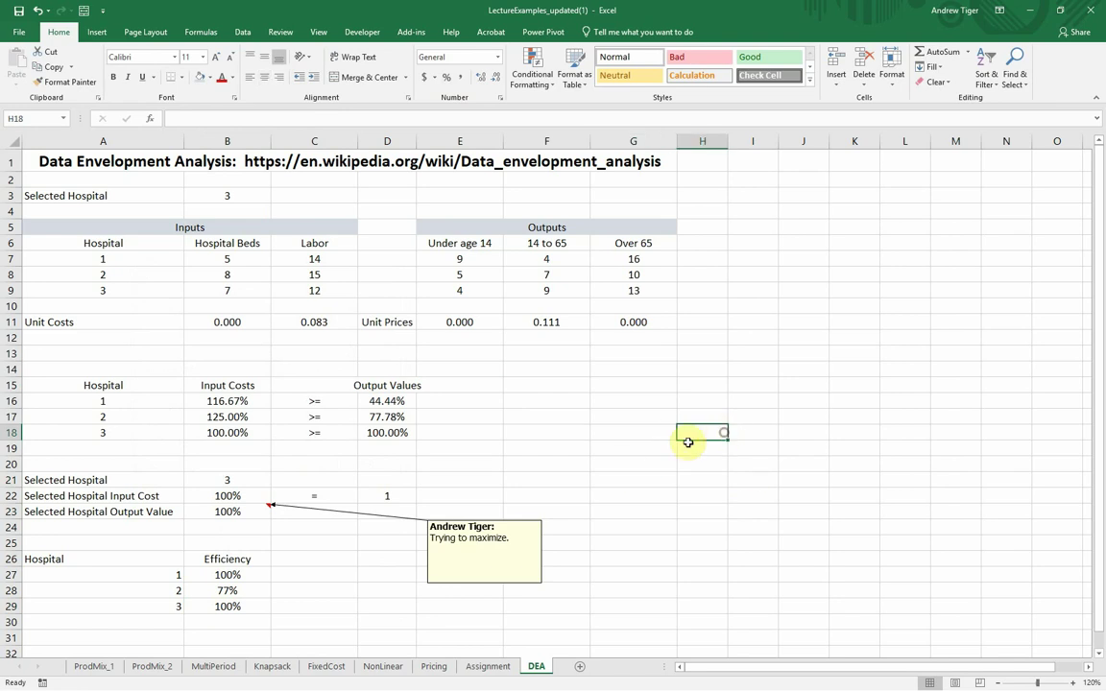
left_click(176, 575)
left_click(164, 604)
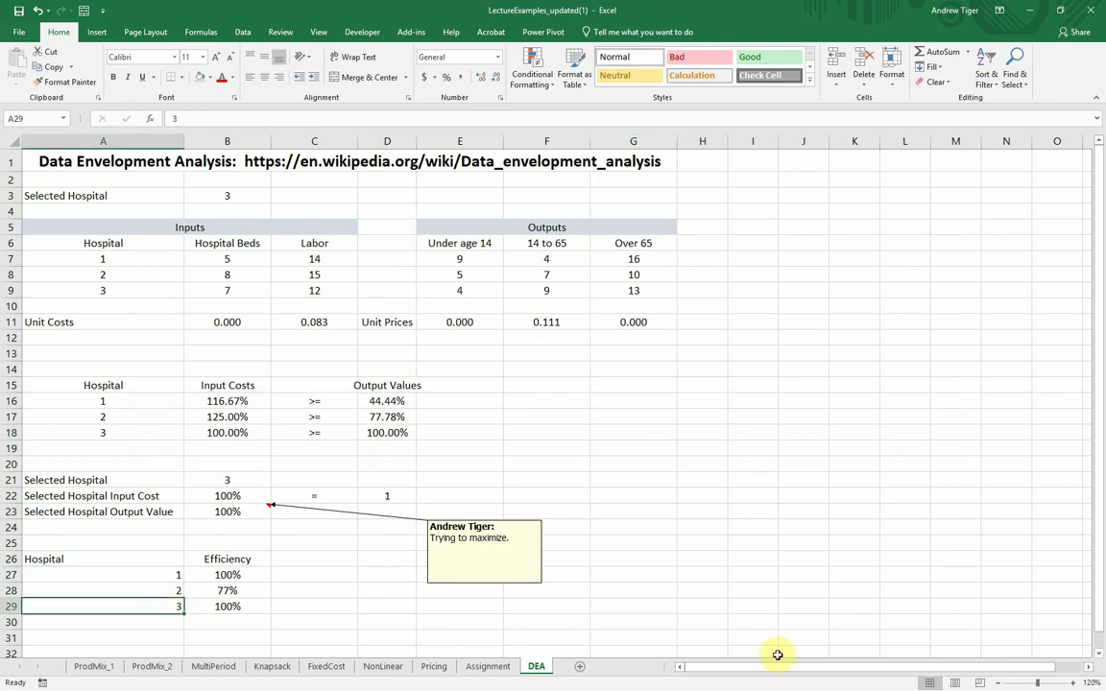
left_click(857, 590)
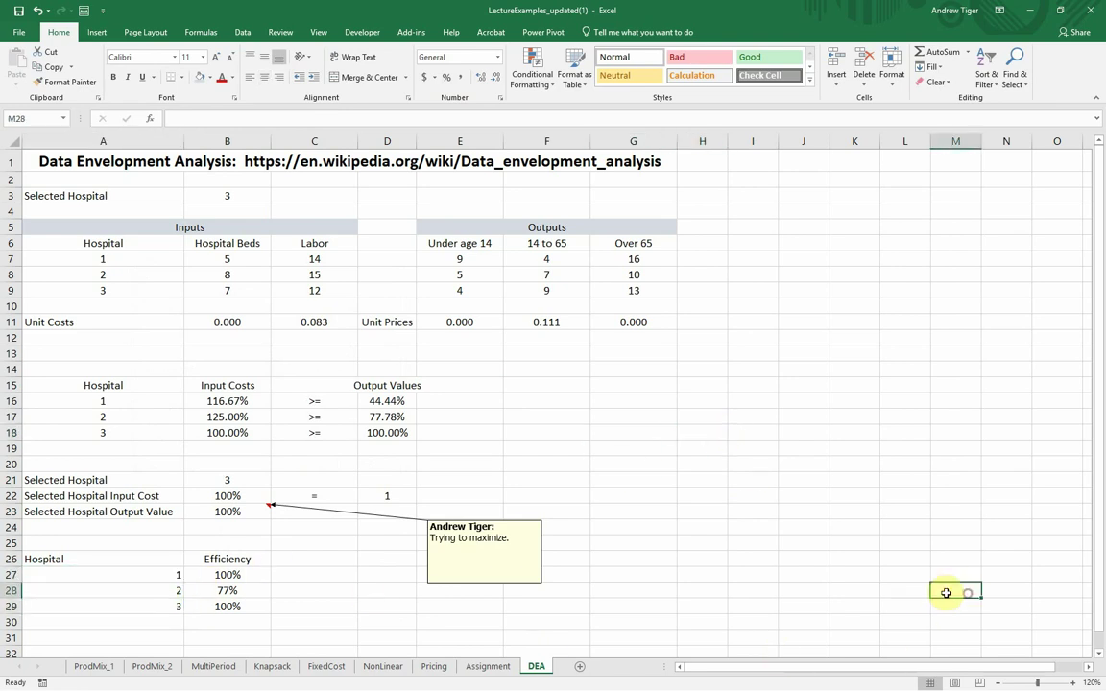
left_click(207, 591)
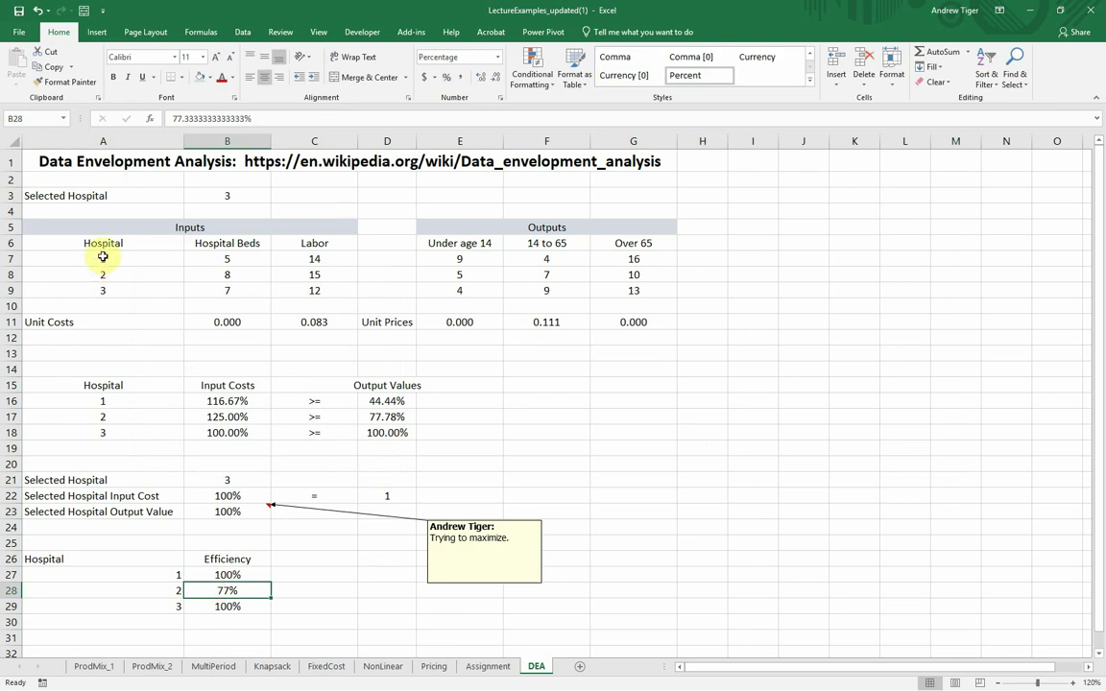
Examine the hospitals listed in A7:A9 against their Efficiency values in B27:B29, comparing hospital 2 with hospitals 1 and 3.
left_click(67, 258)
left_click(91, 291)
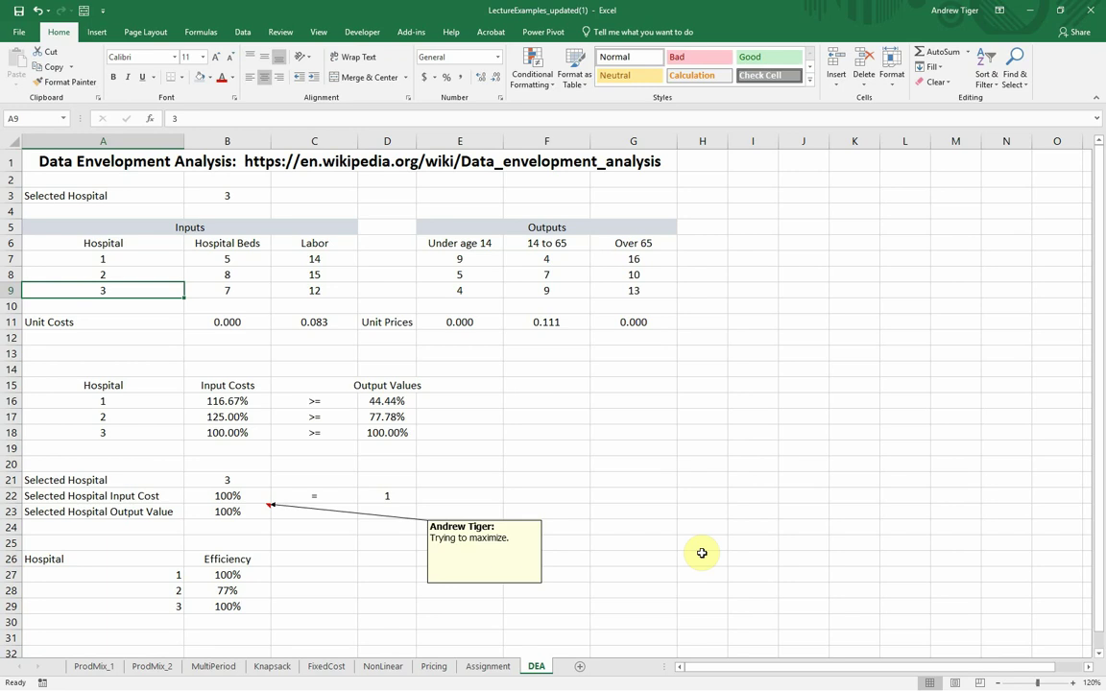
left_click(818, 547)
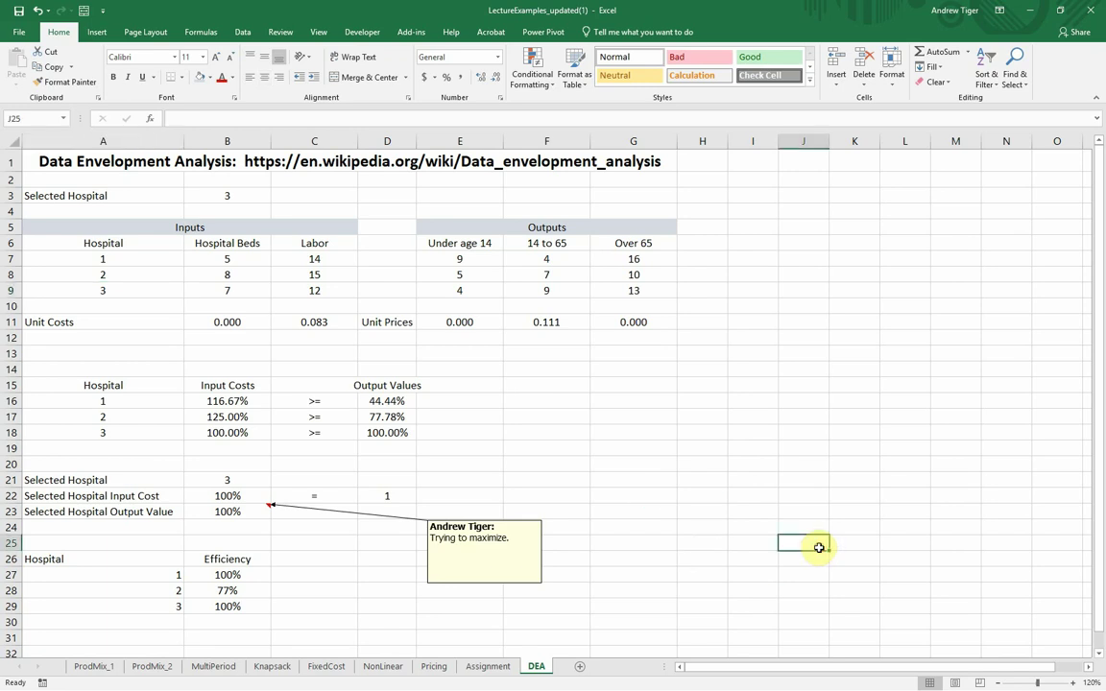
left_click(111, 591)
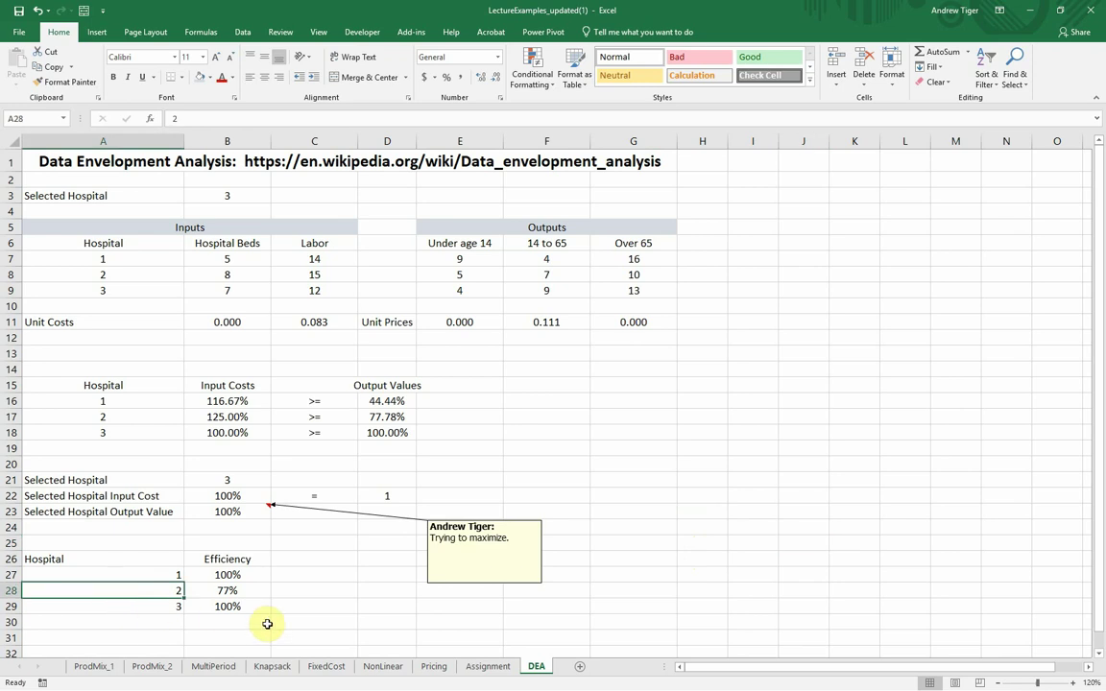
left_click(563, 563)
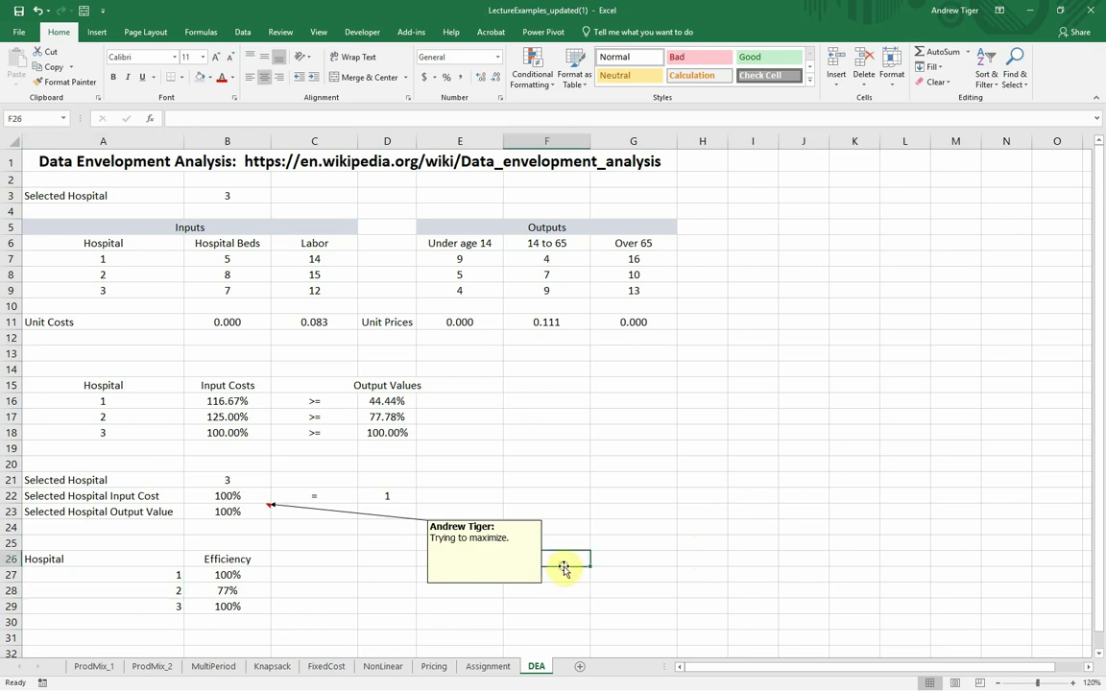
left_click(226, 576)
left_click(227, 606)
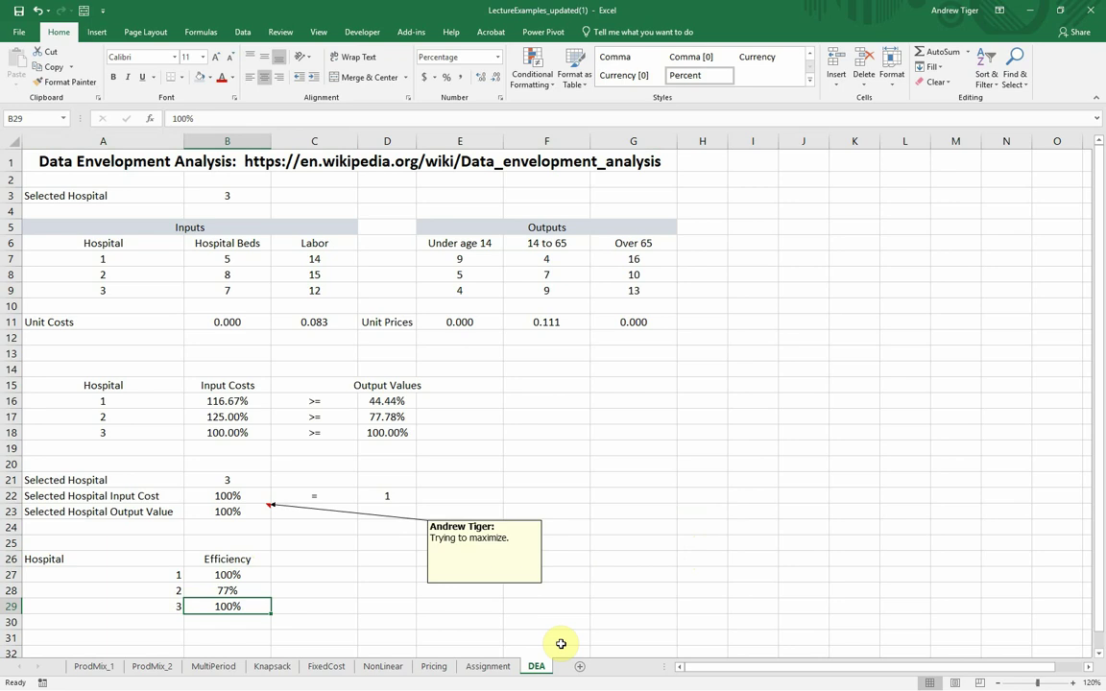
left_click_drag(104, 258, 128, 299)
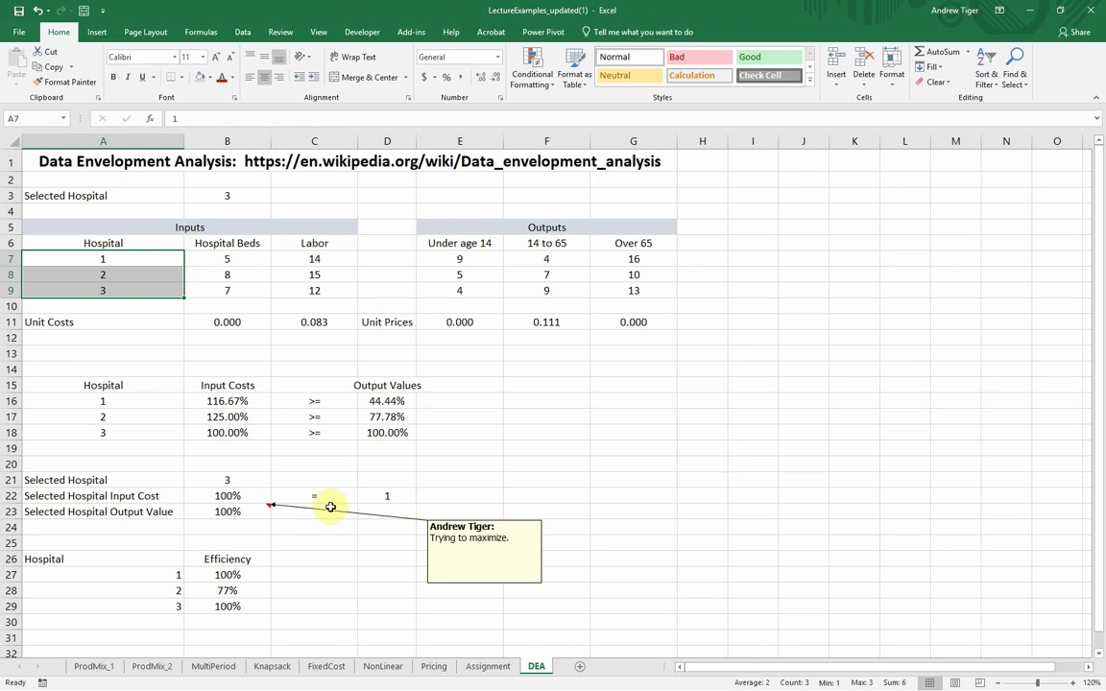
left_click(253, 575)
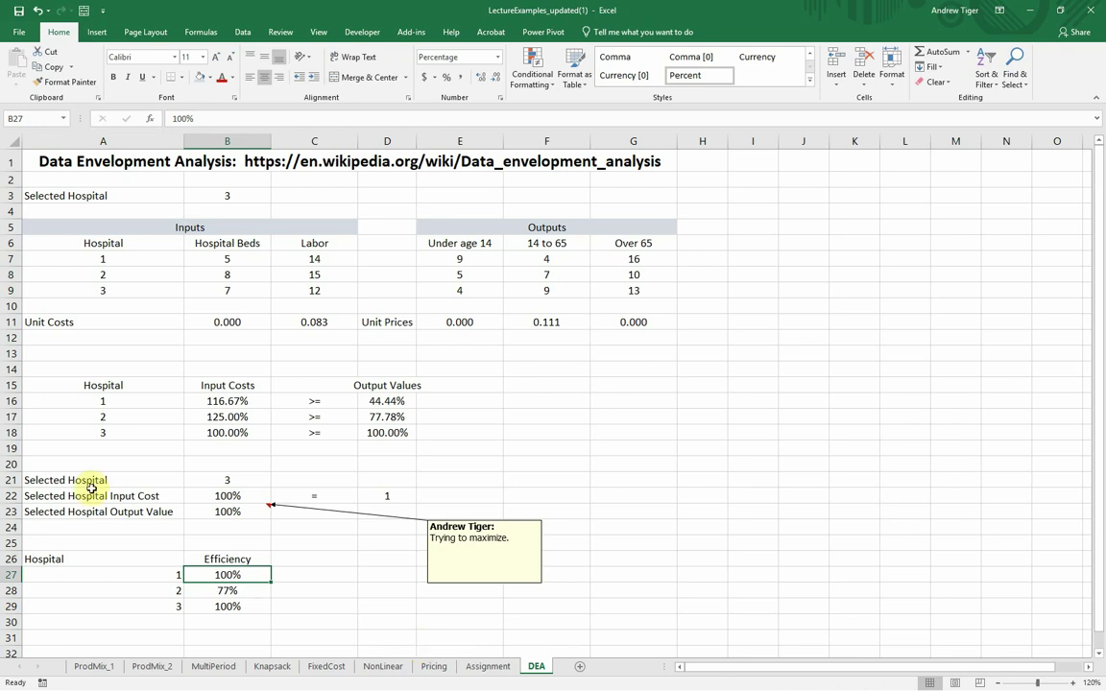
left_click(142, 437)
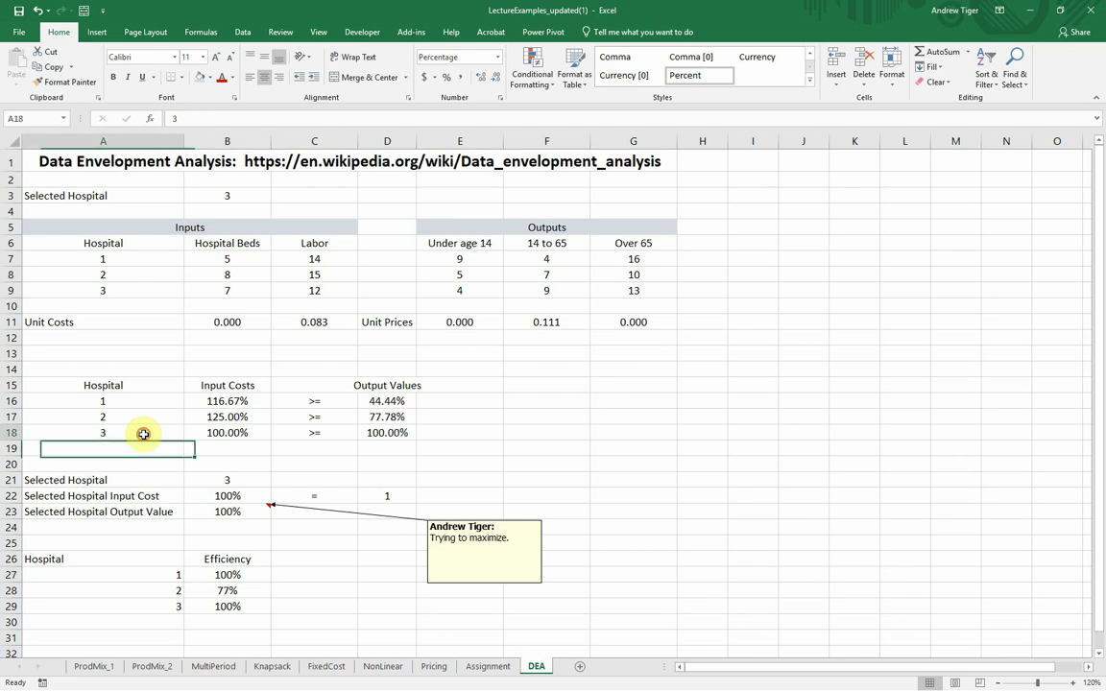